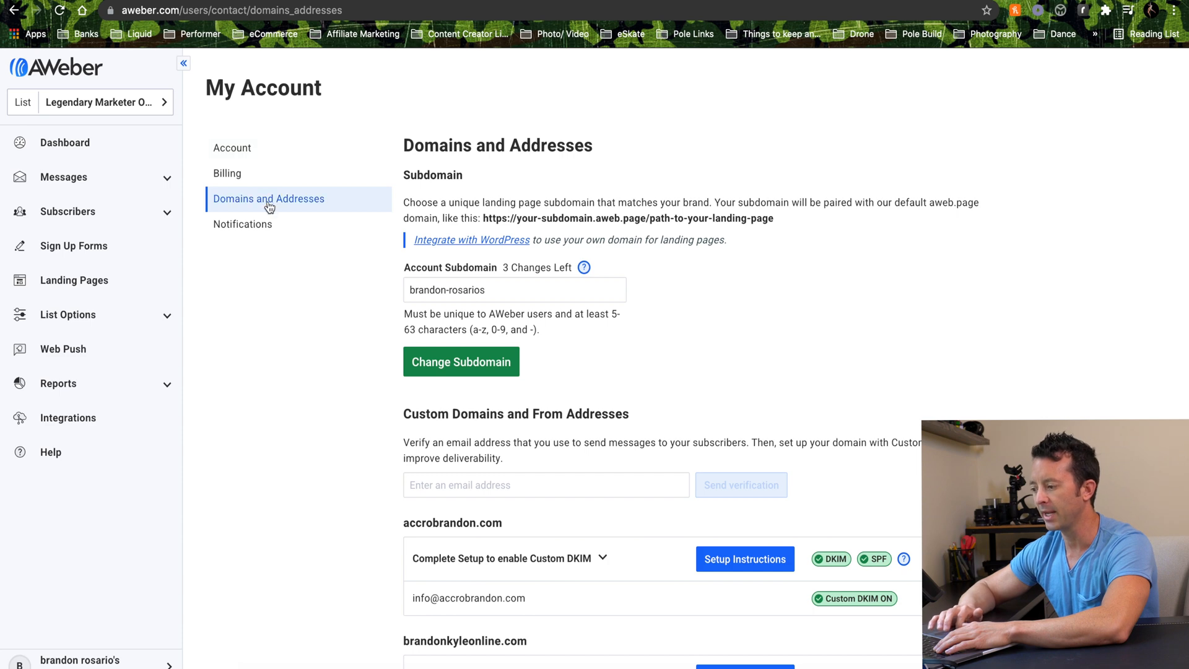
{"action": "scroll", "coordinate": [299, 413], "scroll_direction": "down", "scroll_amount": 1}
{"action": "scroll", "coordinate": [299, 413], "scroll_direction": "down", "scroll_amount": 3}
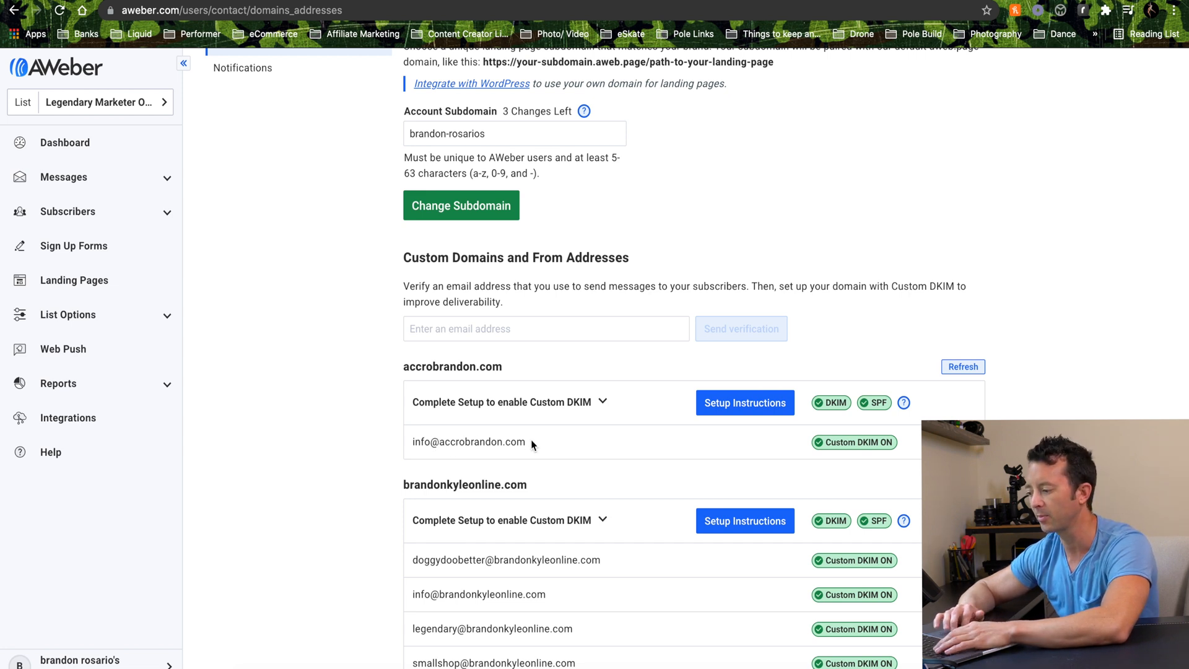
{"action": "scroll", "coordinate": [524, 441], "scroll_direction": "down", "scroll_amount": 3}
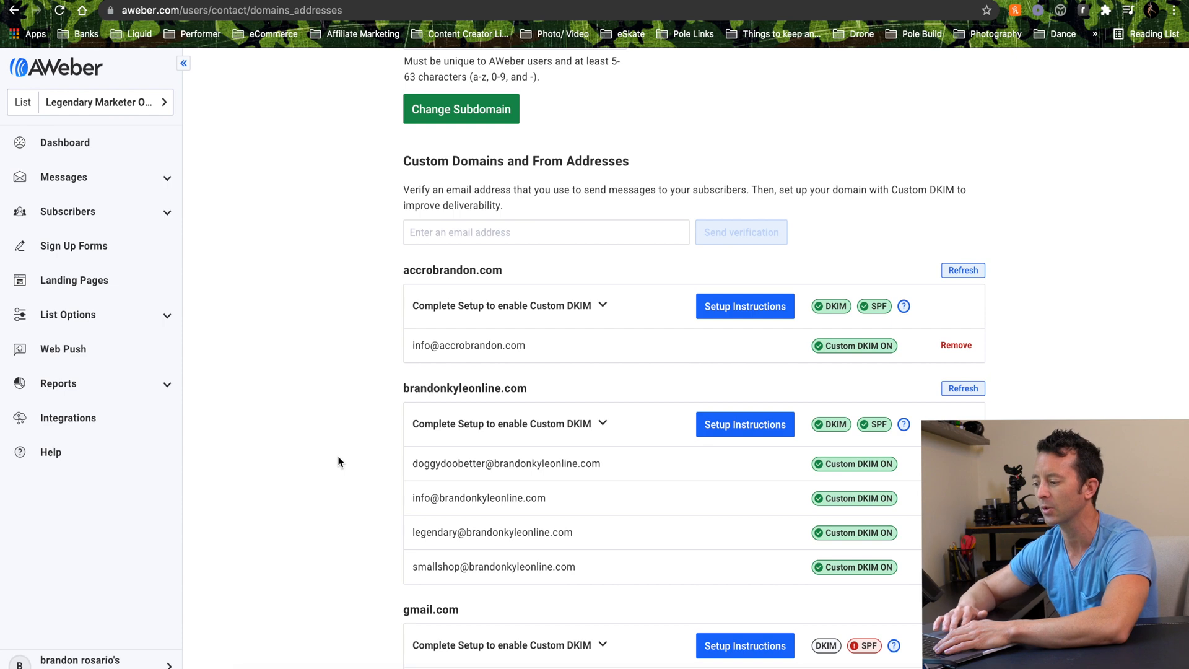
{"action": "scroll", "coordinate": [338, 457], "scroll_direction": "down", "scroll_amount": 1}
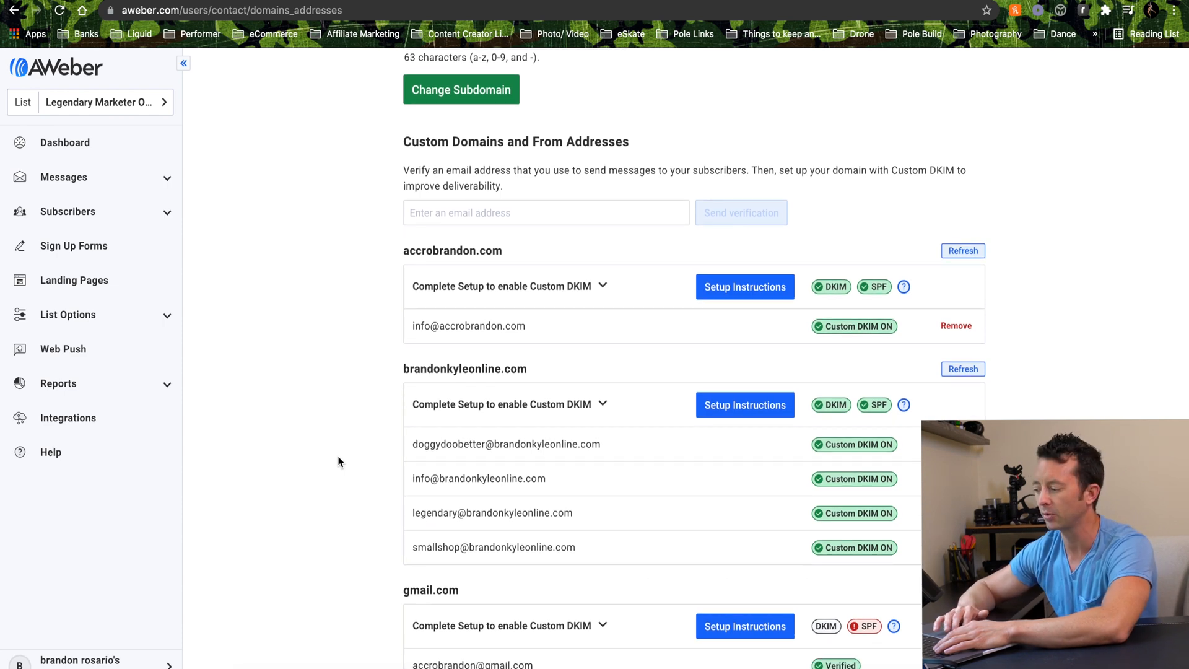
{"action": "scroll", "coordinate": [338, 462], "scroll_direction": "down", "scroll_amount": 3}
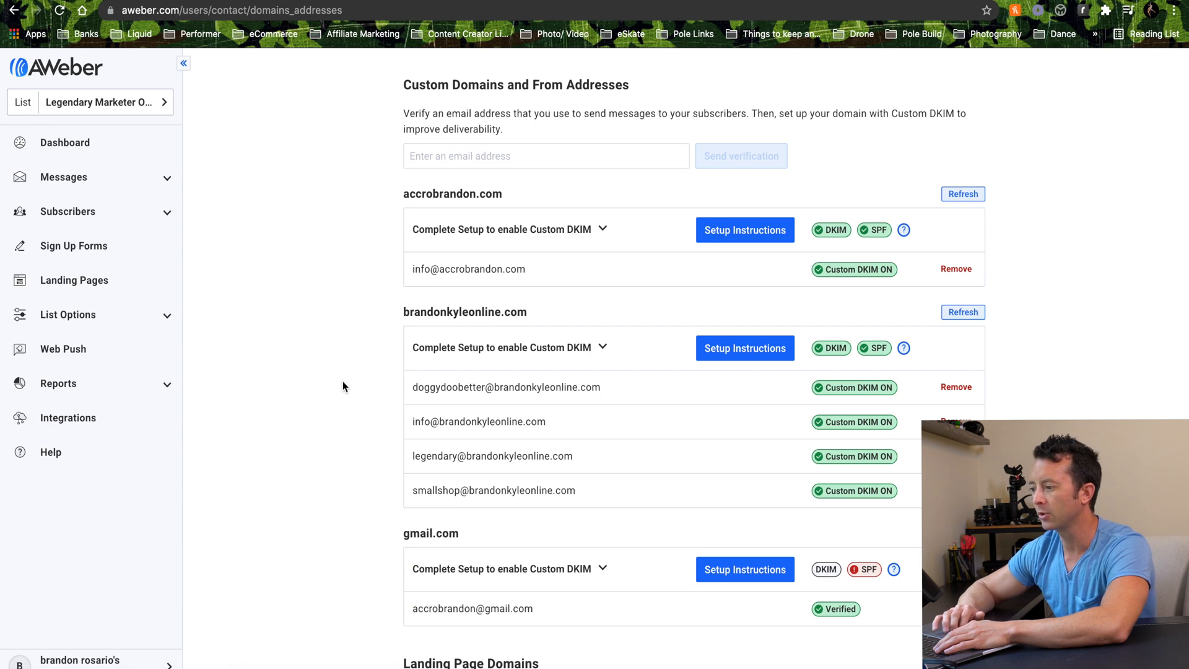
{"action": "scroll", "coordinate": [340, 332], "scroll_direction": "up", "scroll_amount": 5}
{"action": "left_click", "coordinate": [439, 347]}
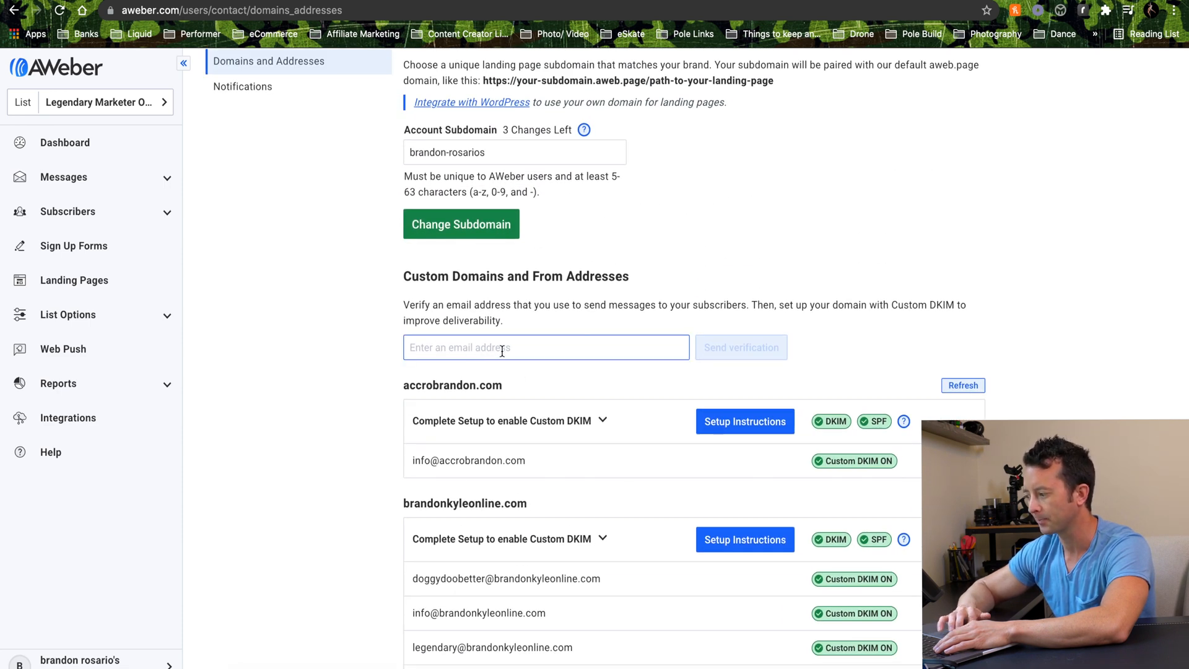
{"action": "left_click", "coordinate": [746, 345]}
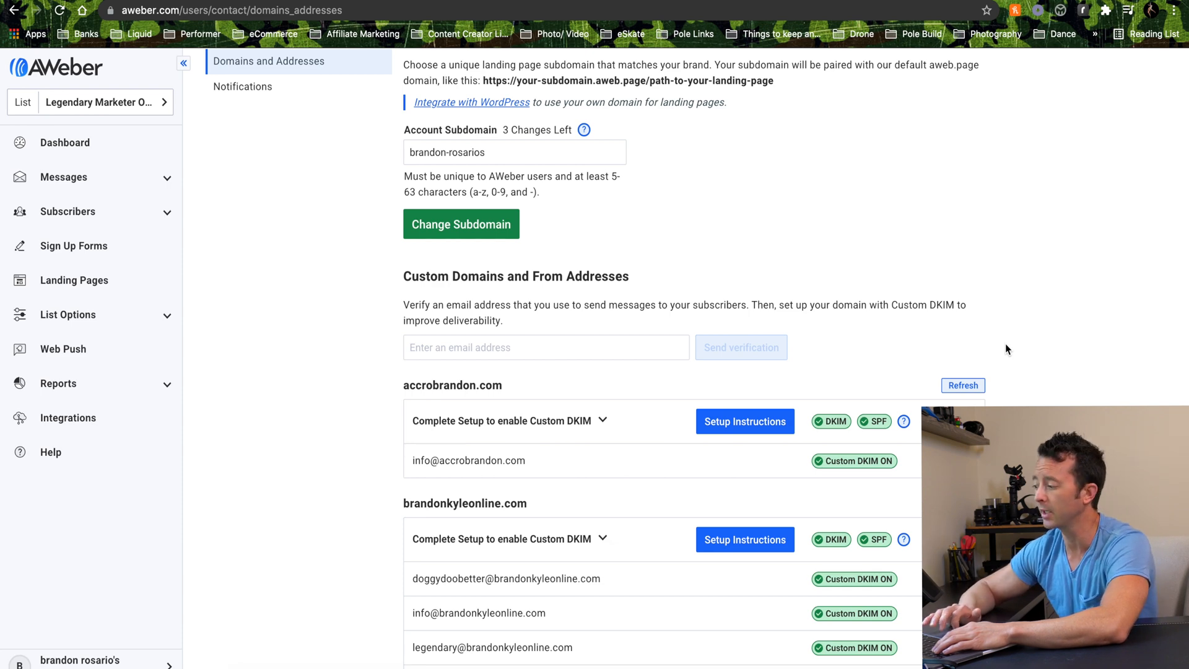
{"action": "scroll", "coordinate": [619, 372], "scroll_direction": "down", "scroll_amount": 1}
{"action": "scroll", "coordinate": [619, 372], "scroll_direction": "up", "scroll_amount": 1}
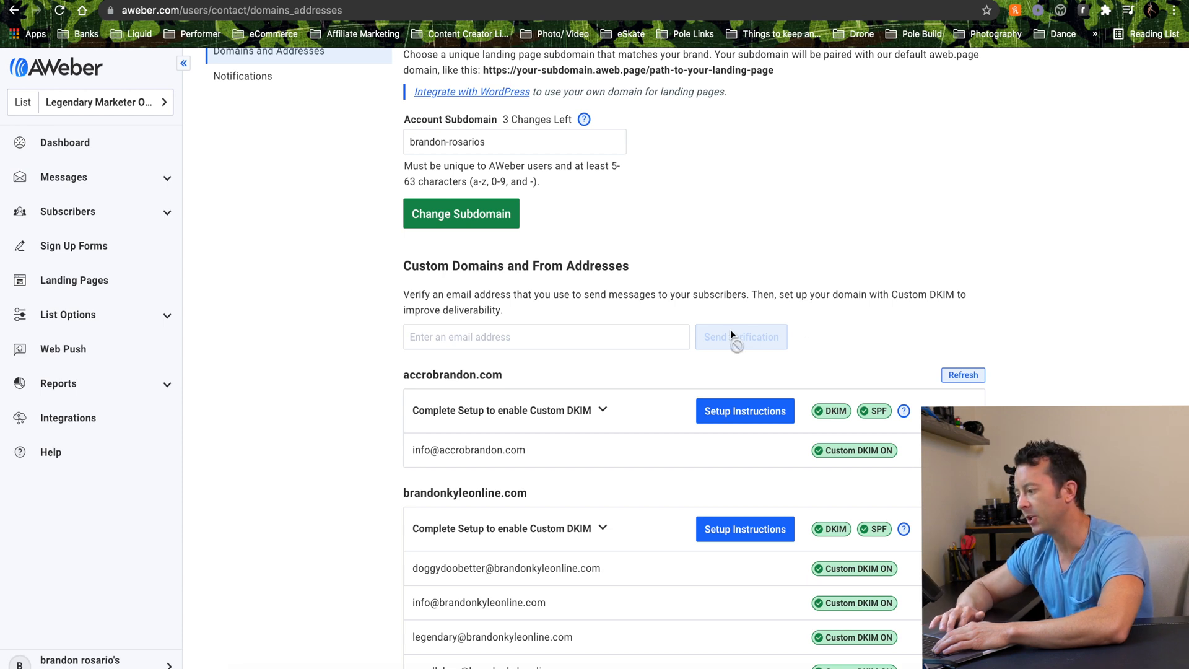
- Review accrobrandon.com's custom DKIM setup records in AWeber, then go to the GoDaddy products page
{"action": "left_click", "coordinate": [745, 412]}
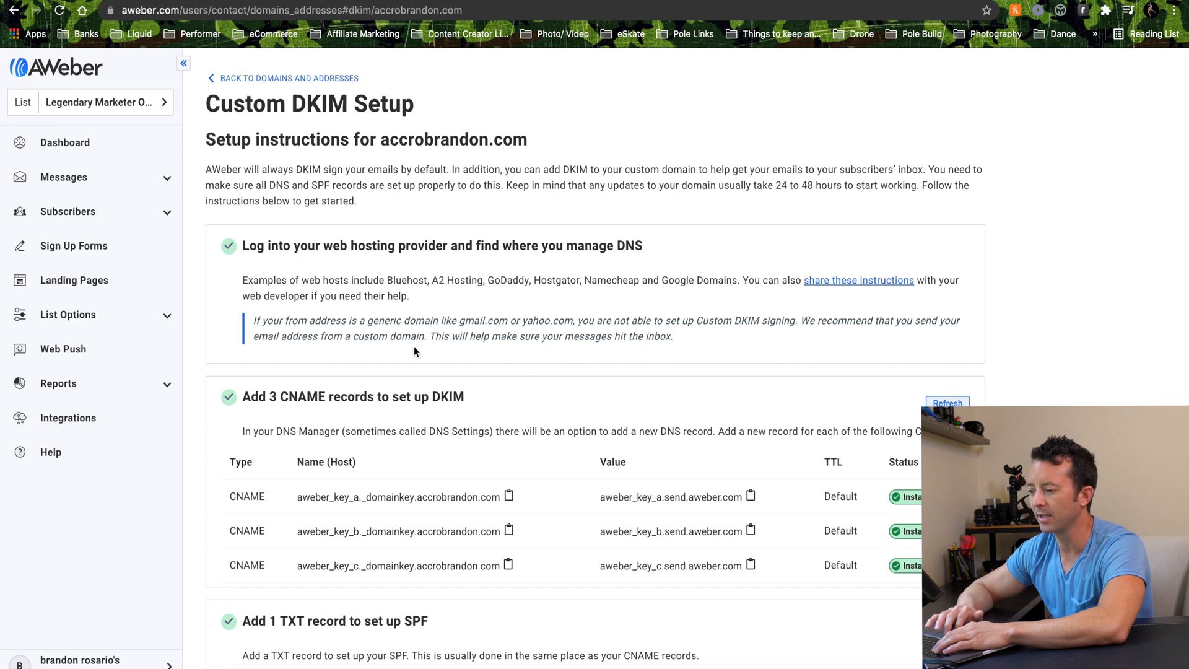
{"action": "scroll", "coordinate": [289, 364], "scroll_direction": "down", "scroll_amount": 1}
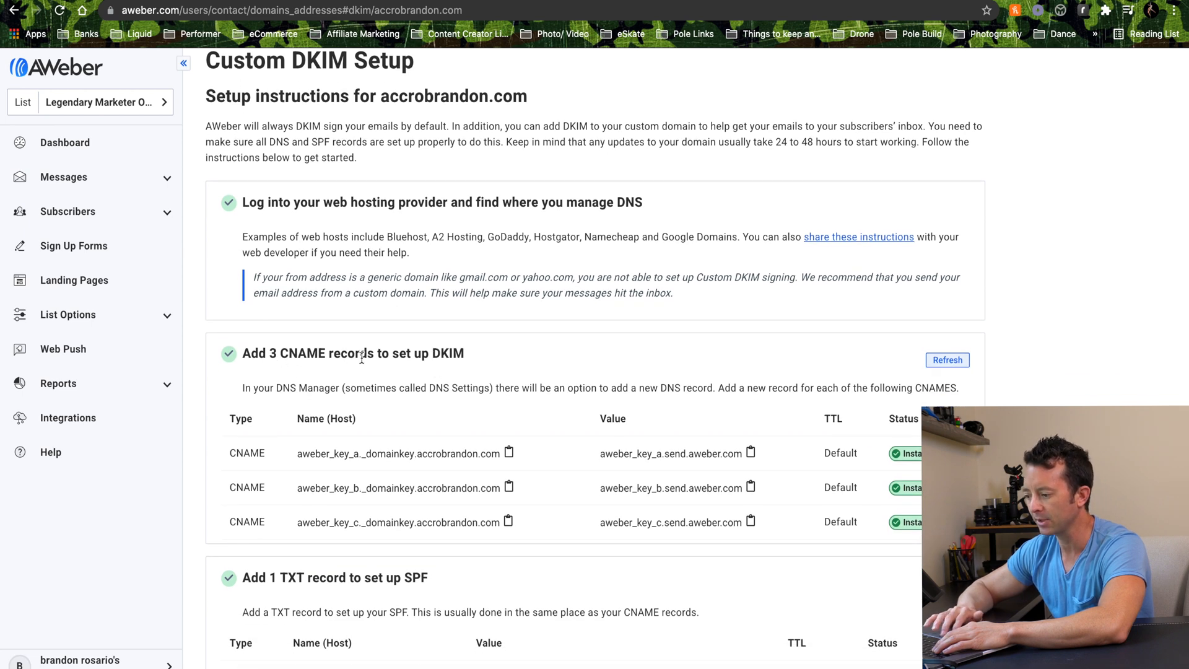
{"action": "scroll", "coordinate": [361, 358], "scroll_direction": "down", "scroll_amount": 2}
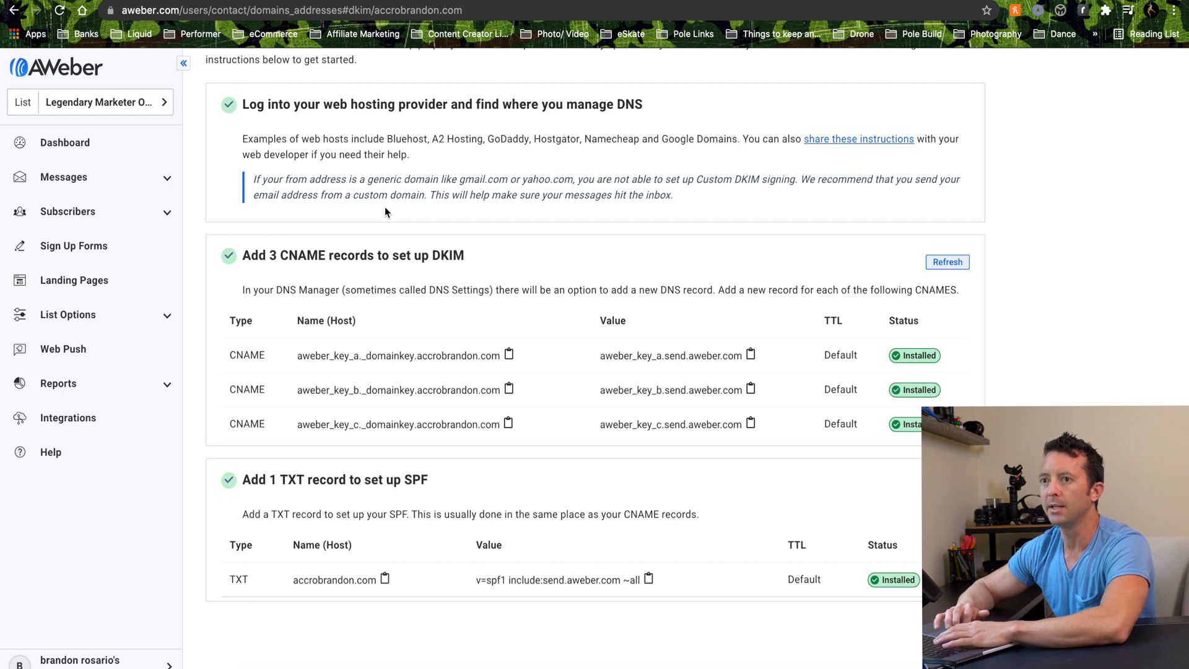
{"action": "left_click", "coordinate": [277, 1]}
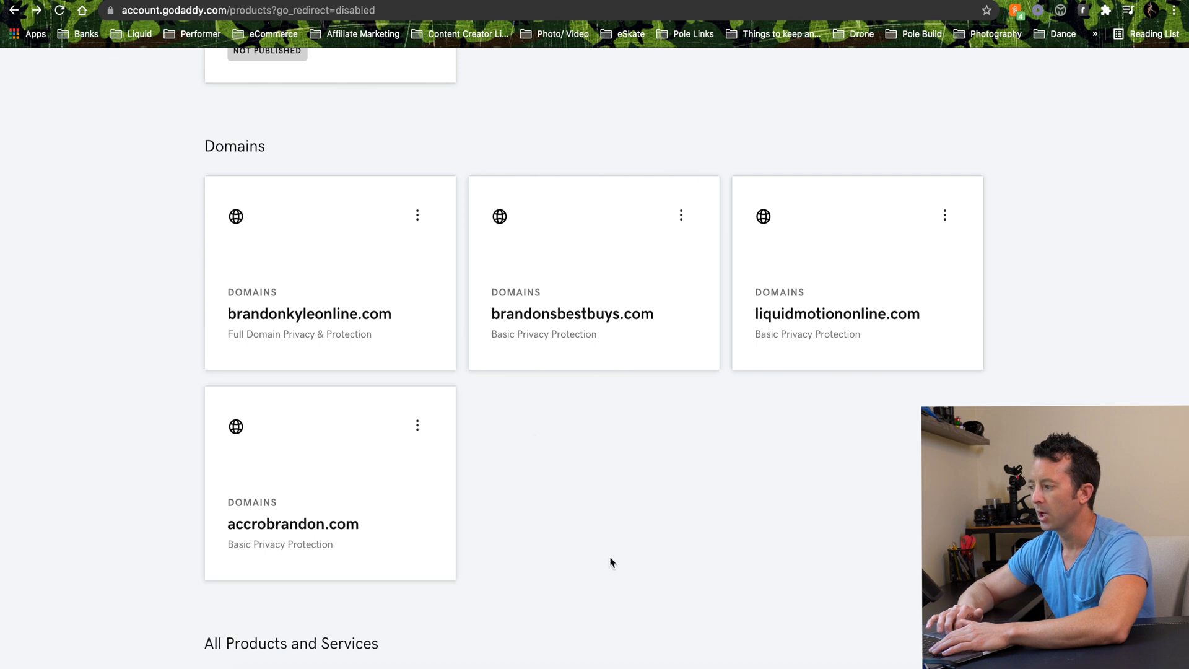
- Open Manage DNS for accrobrandon.com and review its records, including the aweber_key_a, b and c CNAMEs
{"action": "scroll", "coordinate": [613, 560], "scroll_direction": "up", "scroll_amount": 3}
{"action": "scroll", "coordinate": [613, 574], "scroll_direction": "down", "scroll_amount": 3}
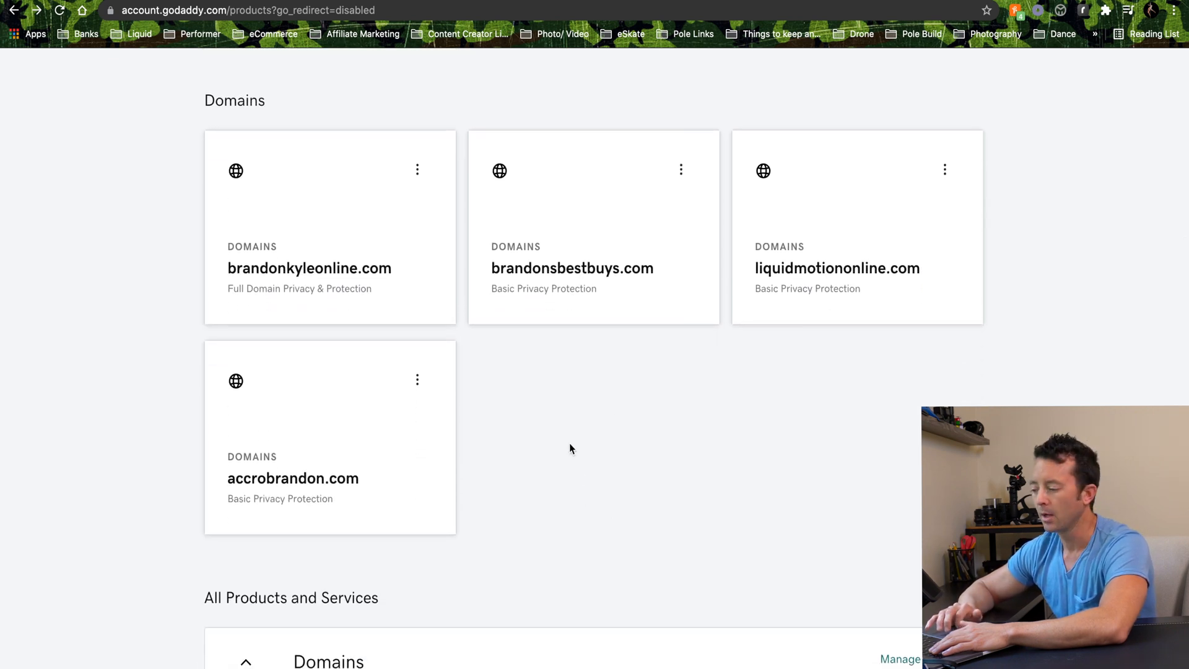
{"action": "left_click", "coordinate": [419, 383]}
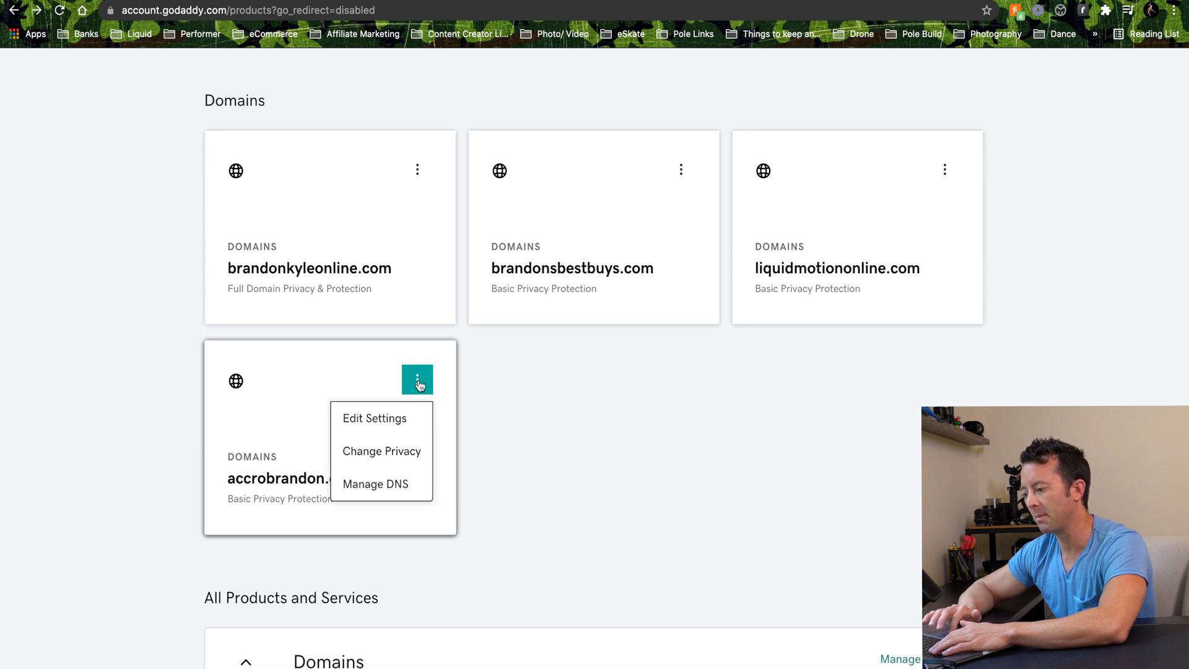
{"action": "left_click", "coordinate": [397, 490]}
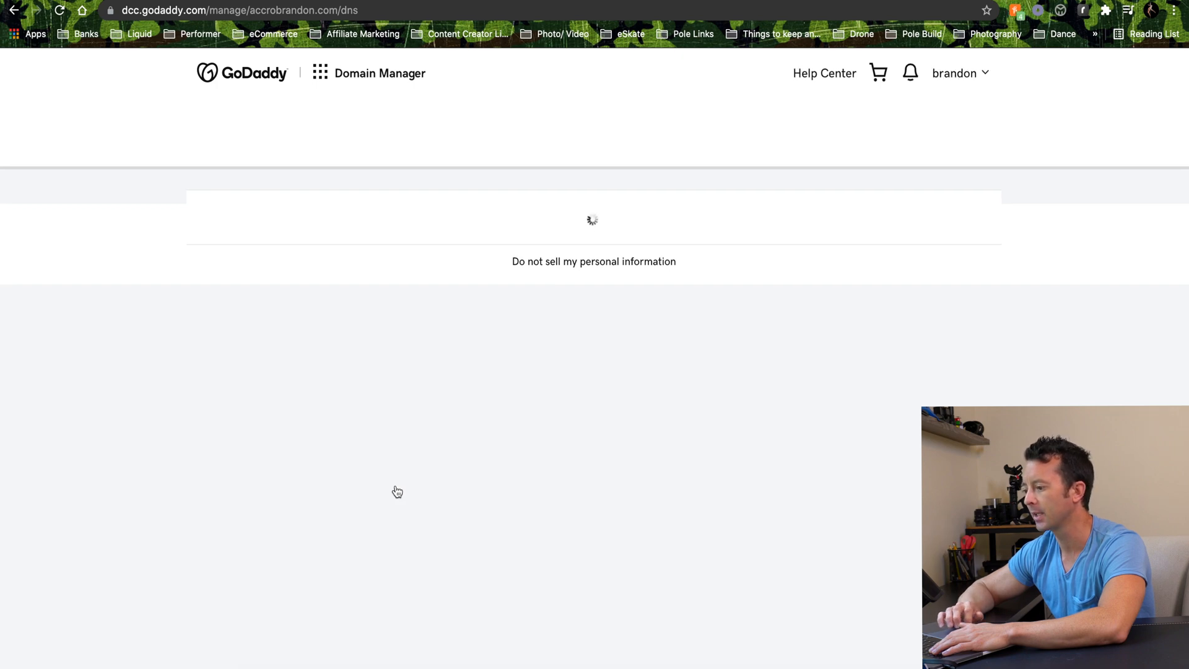
{"action": "scroll", "coordinate": [458, 312], "scroll_direction": "down", "scroll_amount": 3}
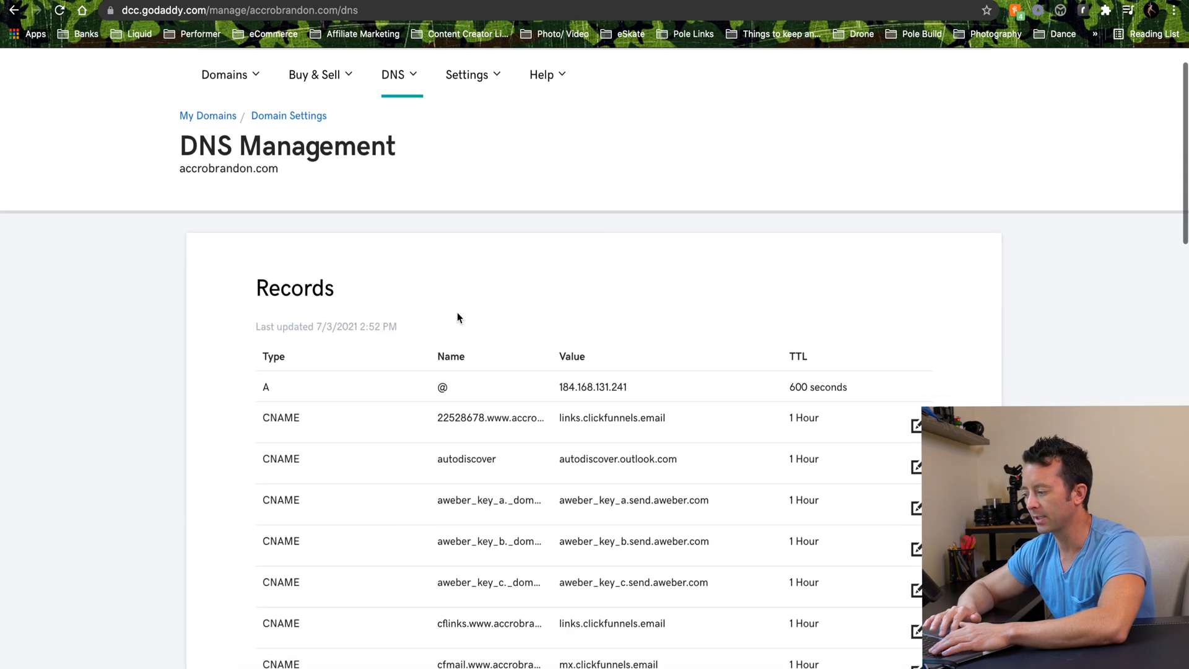
{"action": "scroll", "coordinate": [457, 313], "scroll_direction": "down", "scroll_amount": 7}
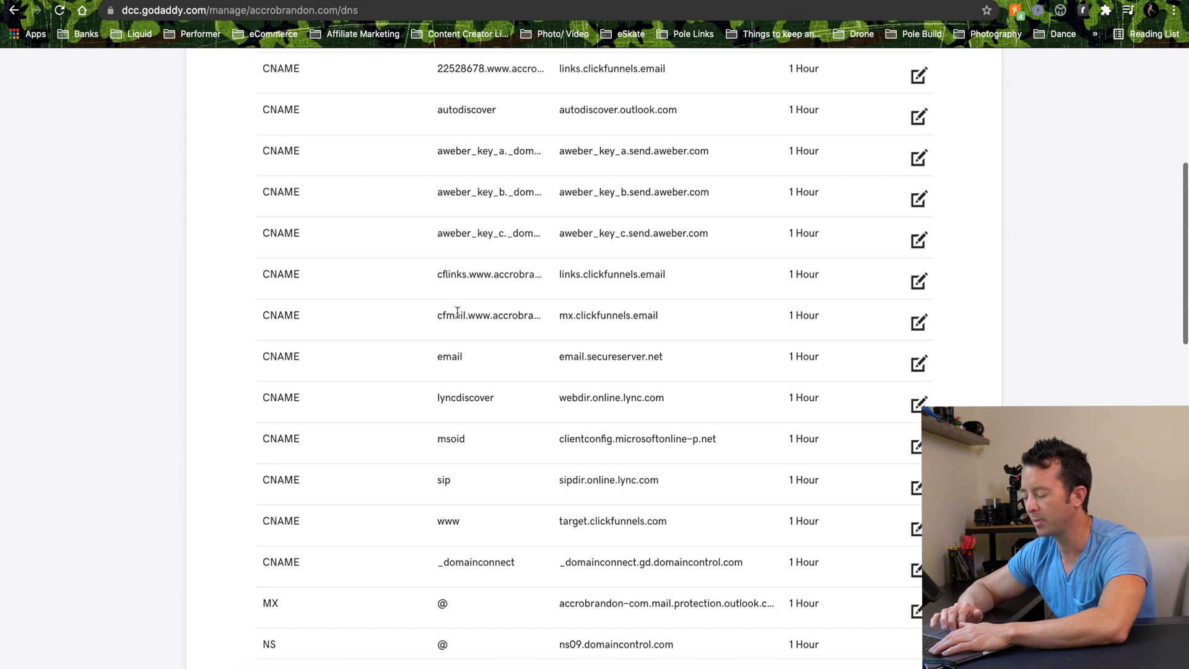
{"action": "scroll", "coordinate": [457, 312], "scroll_direction": "down", "scroll_amount": 4}
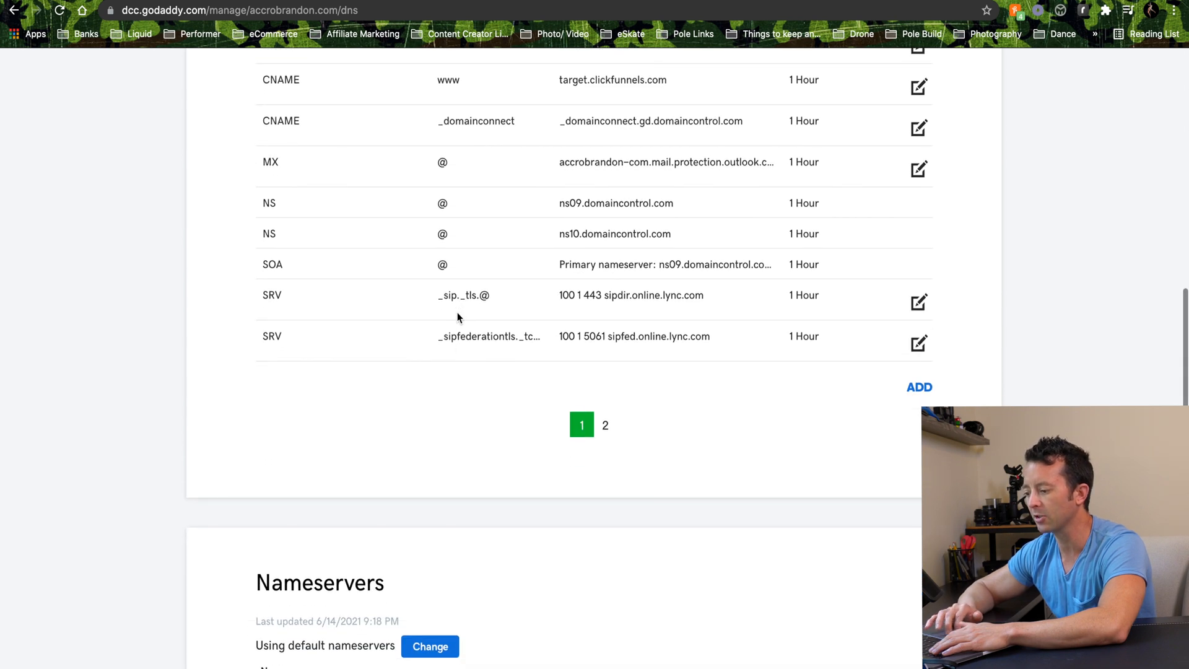
{"action": "scroll", "coordinate": [458, 317], "scroll_direction": "down", "scroll_amount": 3}
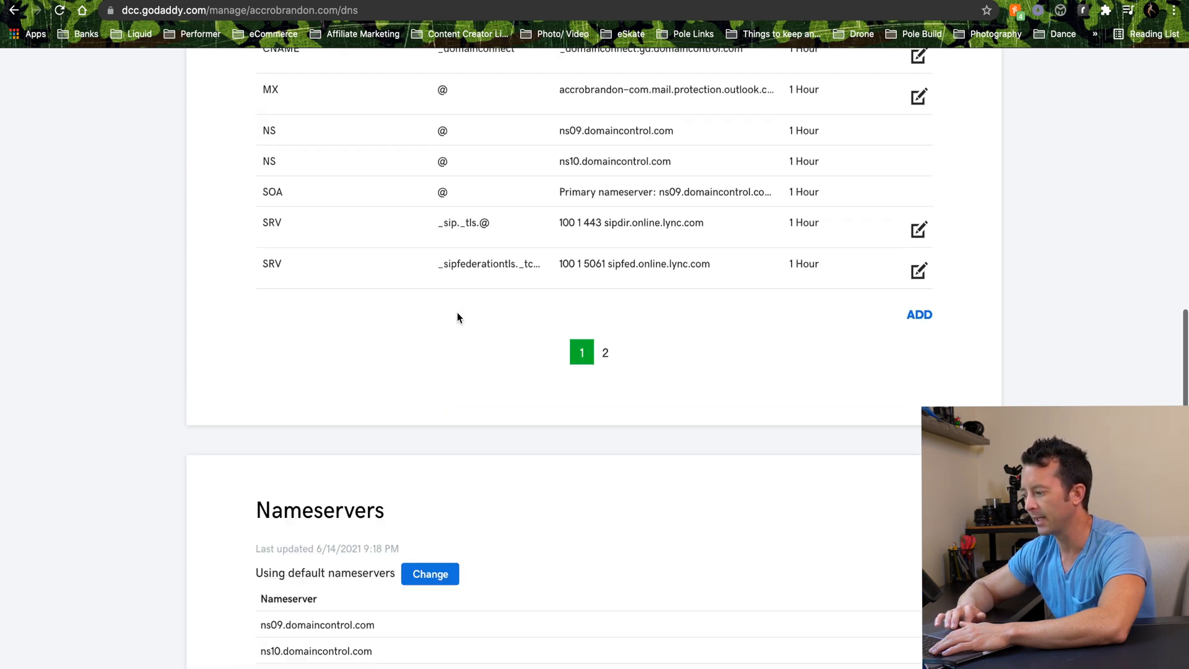
{"action": "scroll", "coordinate": [458, 317], "scroll_direction": "up", "scroll_amount": 4}
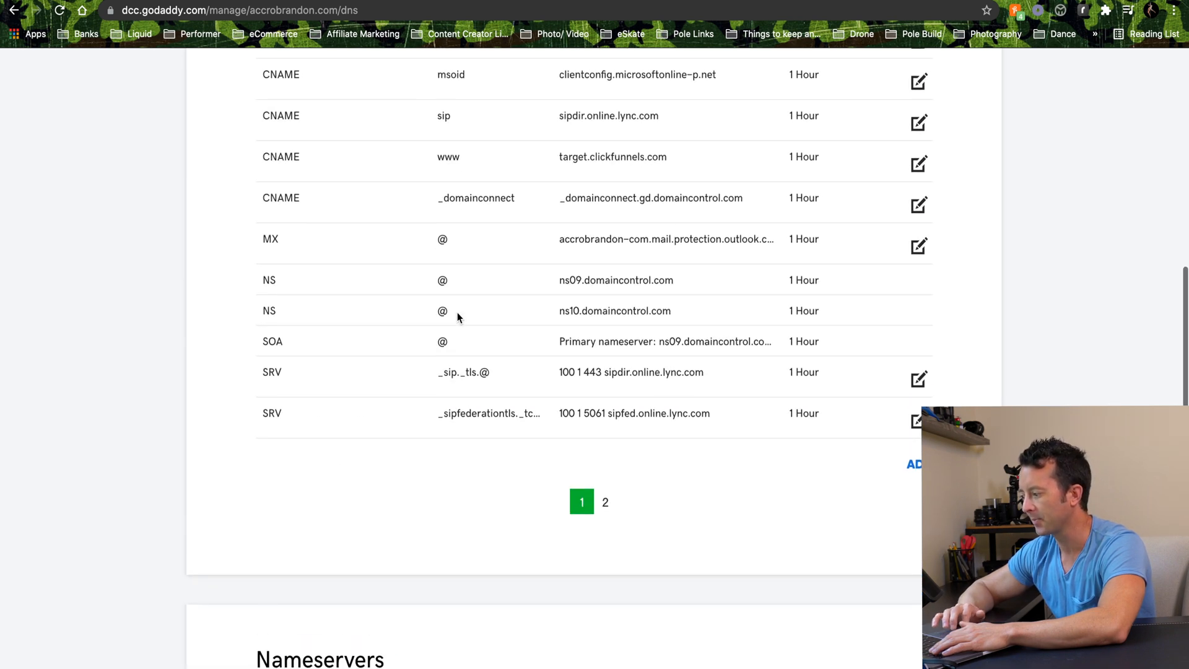
- Start a new DNS record and copy the first DKIM host name from AWeber's instructions
{"action": "left_click", "coordinate": [915, 465]}
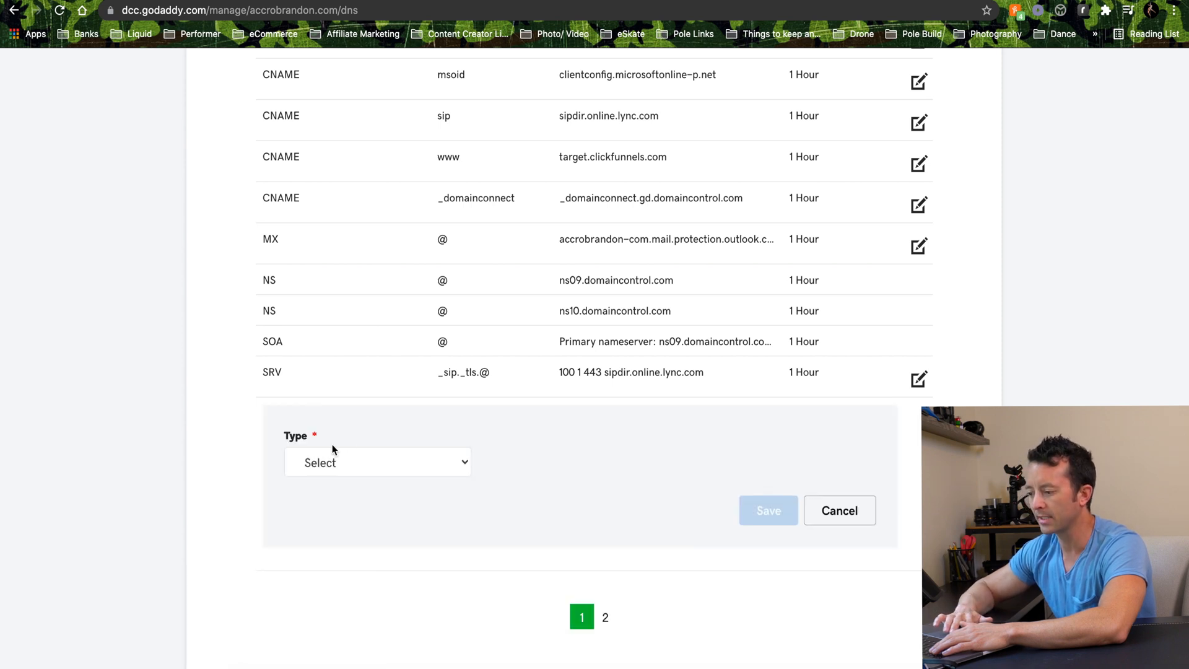
{"action": "left_click", "coordinate": [469, 464]}
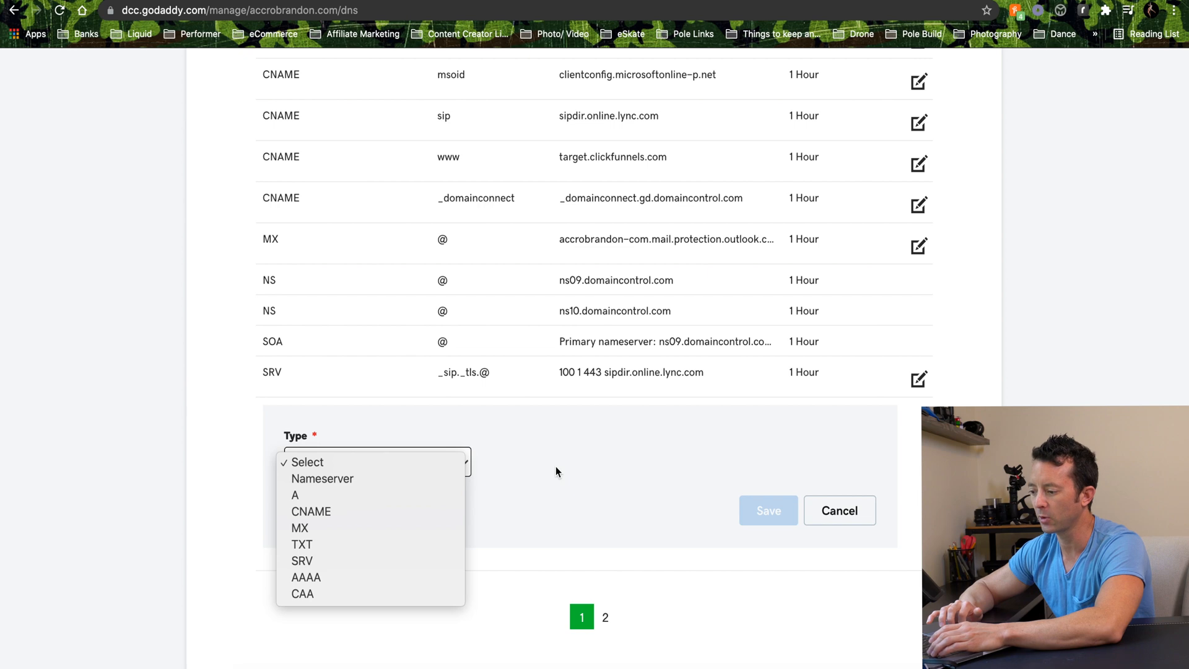
{"action": "left_click", "coordinate": [176, 2]}
{"action": "left_click", "coordinate": [180, 2]}
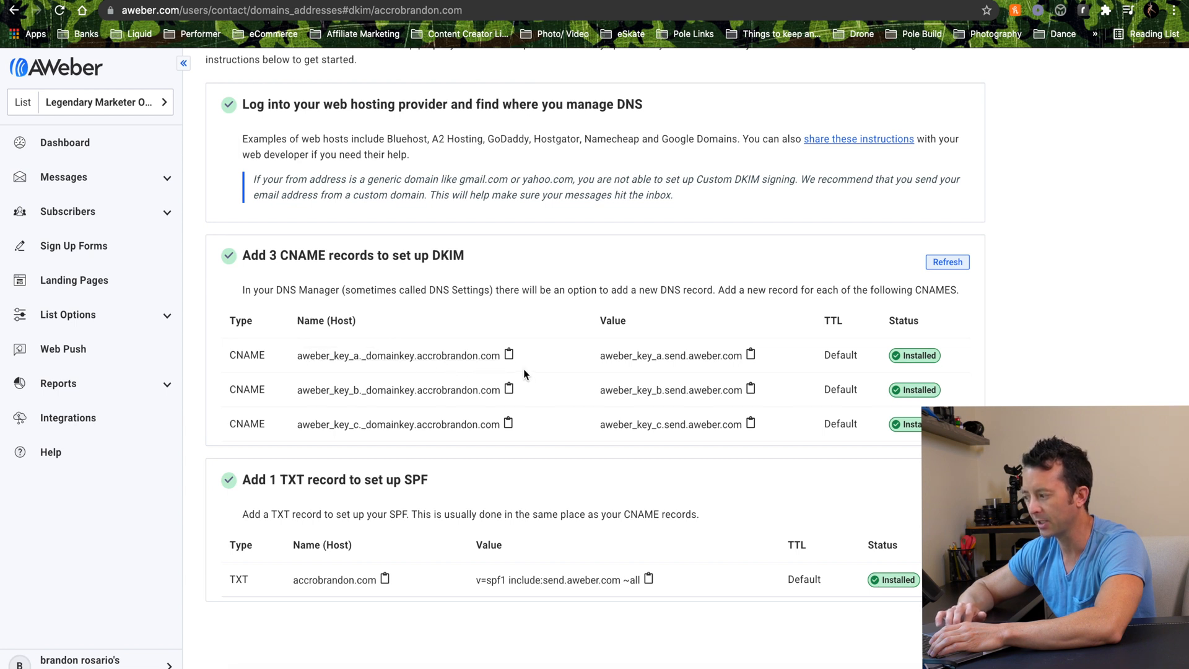
{"action": "left_click", "coordinate": [509, 355]}
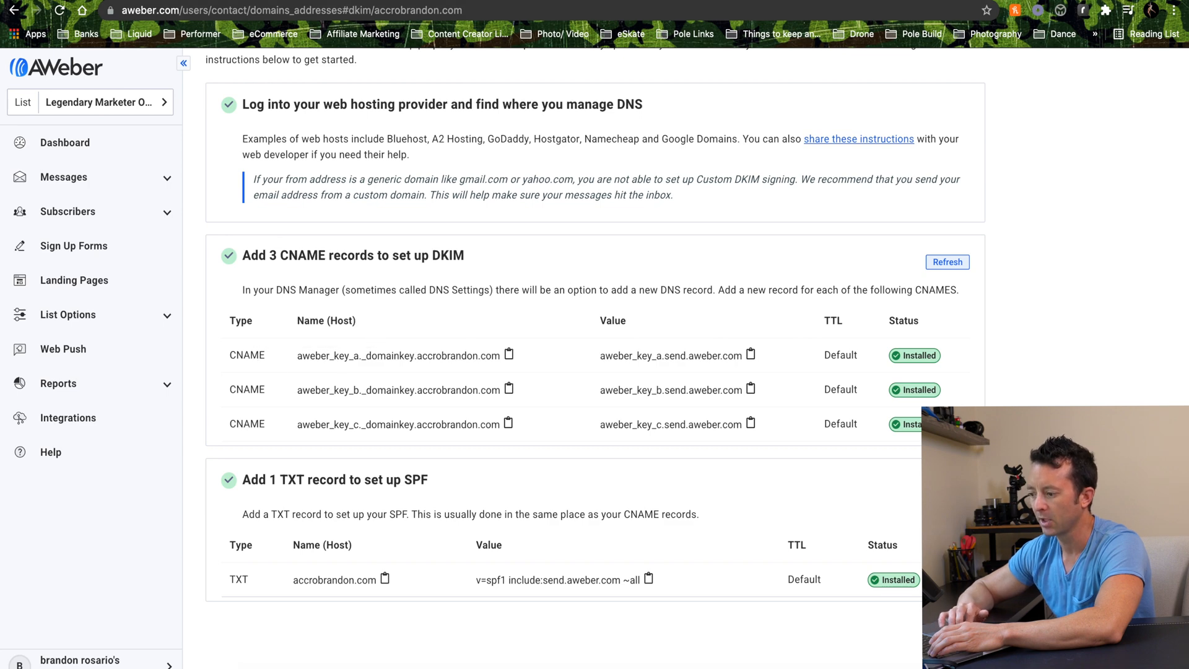
{"action": "key", "text": "ctrl+Tab"}
- Make the new record a CNAME with the aweber_key_a._domainkey host name
{"action": "left_click", "coordinate": [415, 469]}
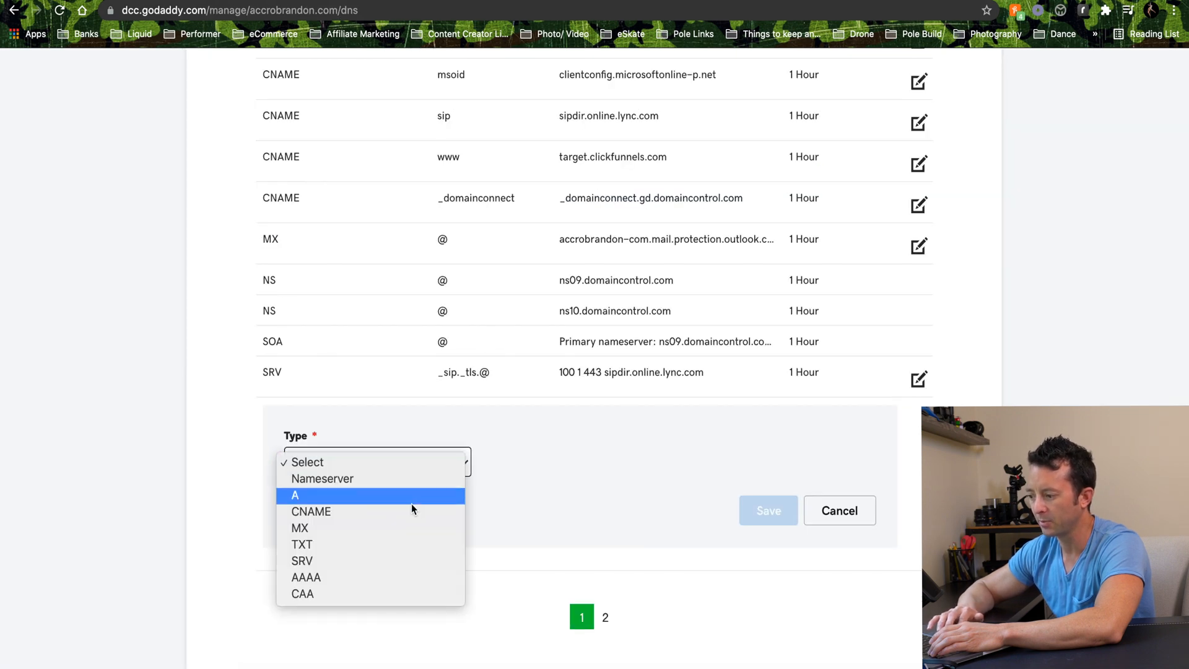
{"action": "left_click", "coordinate": [411, 504]}
{"action": "left_click", "coordinate": [404, 475]}
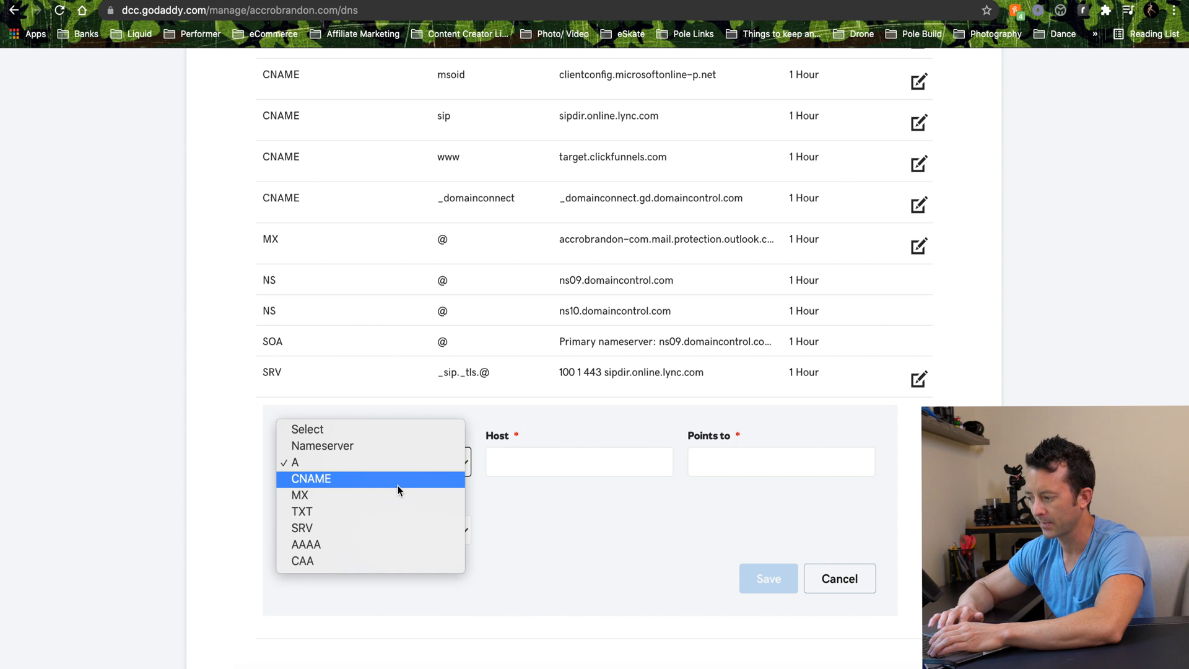
{"action": "left_click", "coordinate": [399, 486]}
{"action": "left_click", "coordinate": [525, 462]}
{"action": "key", "text": "super+v"}
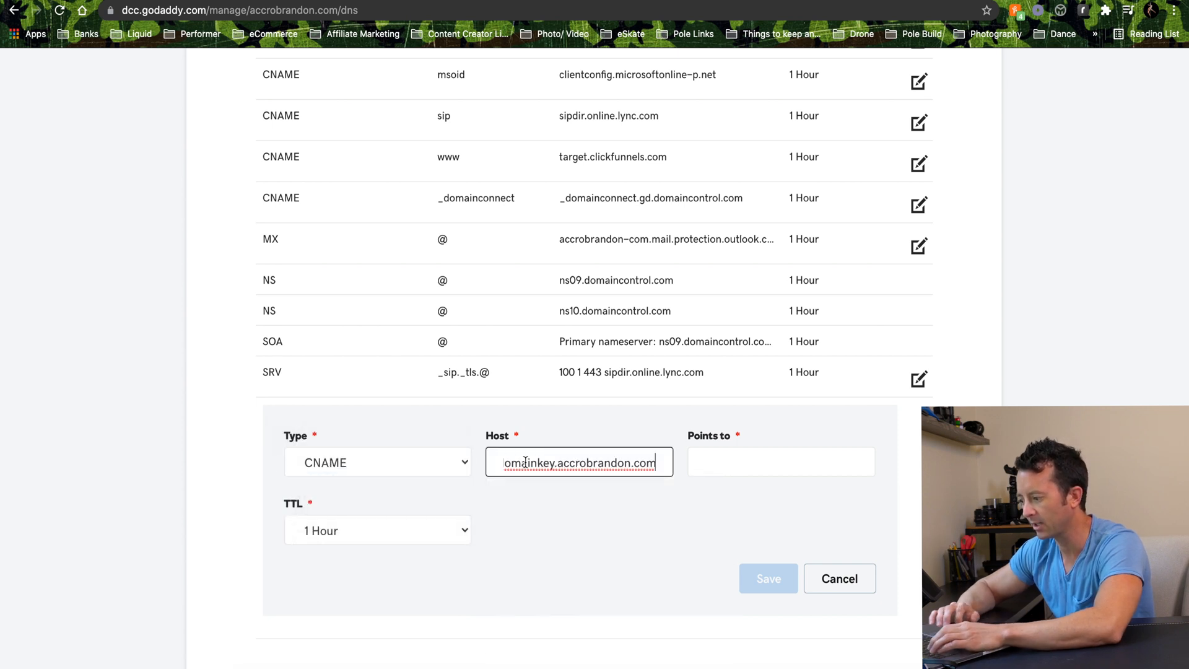
{"action": "key", "text": "BackSpace"}
{"action": "key", "text": "BackSpace"}
{"action": "key", "text": "BackSpace"}
{"action": "key", "text": "BackSpace"}
{"action": "key", "text": "BackSpace"}
{"action": "key", "text": "BackSpace"}
{"action": "key", "text": "BackSpace"}
{"action": "key", "text": "BackSpace"}
{"action": "key", "text": "BackSpace"}
{"action": "key", "text": "BackSpace"}
{"action": "key", "text": "BackSpace"}
{"action": "key", "text": "BackSpace"}
{"action": "key", "text": "BackSpace"}
{"action": "key", "text": "BackSpace"}
{"action": "key", "text": "BackSpace"}
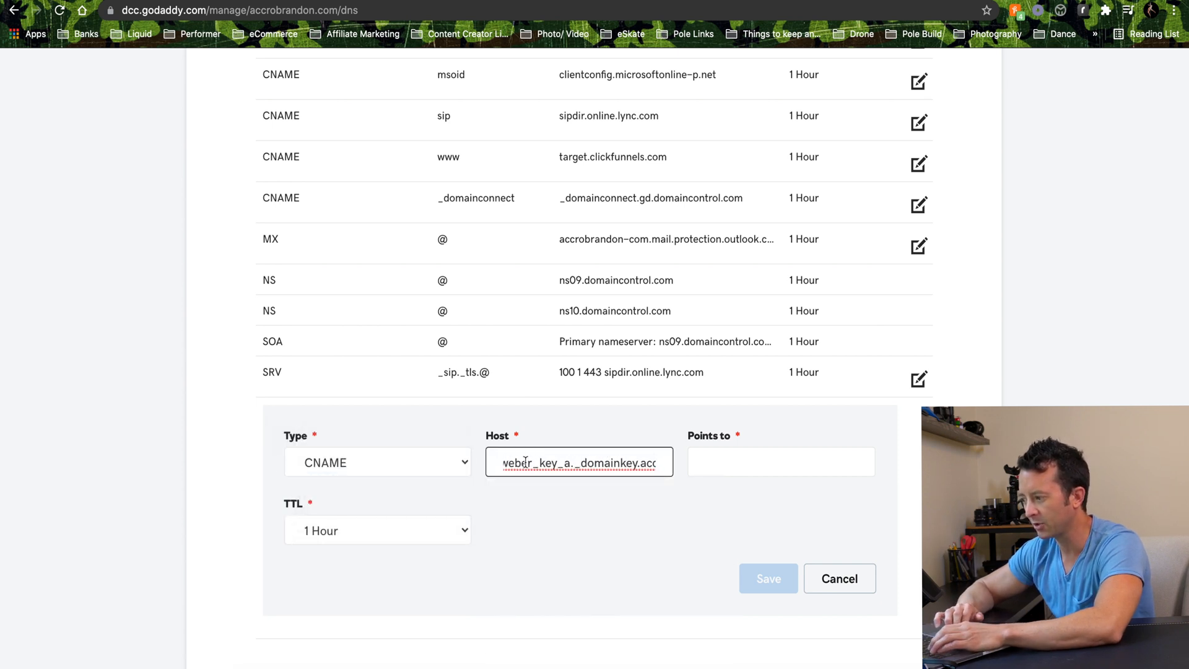
{"action": "type", "text": "ccrob"}
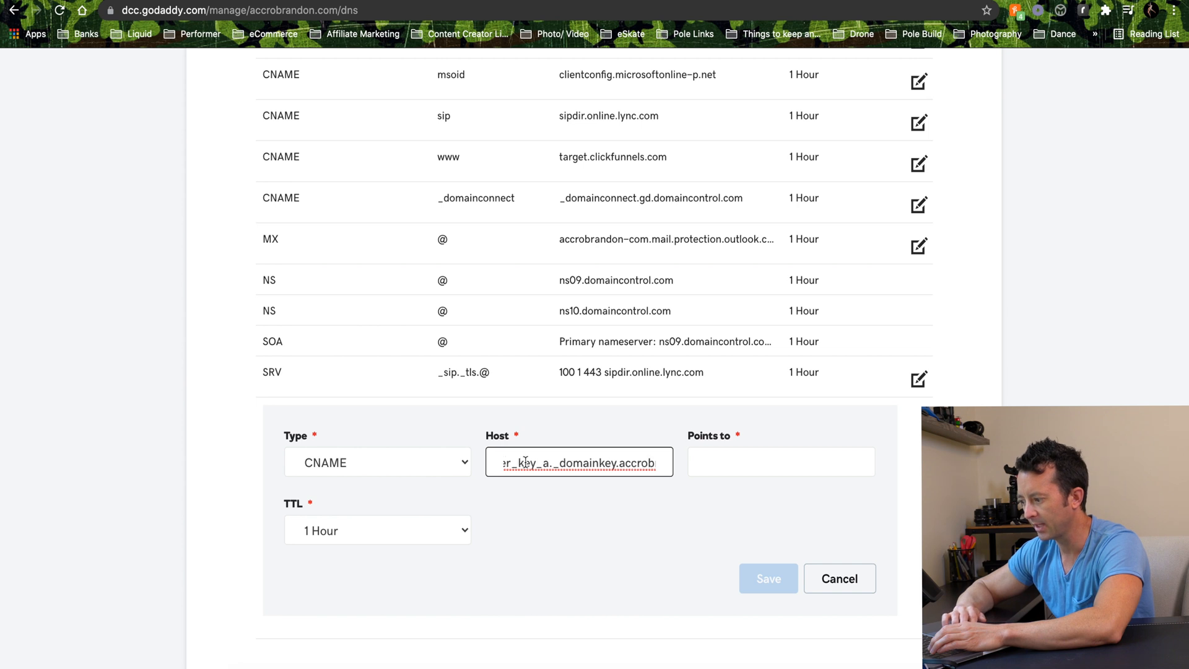
{"action": "type", "text": "randon.com"}
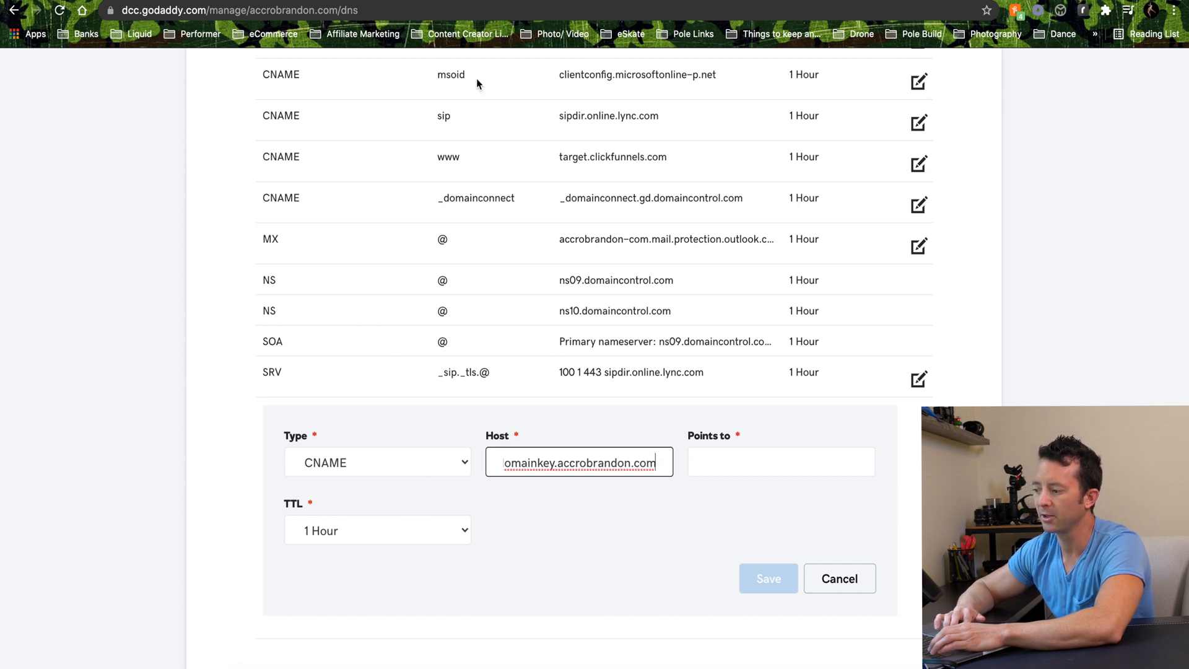
- Set the CNAME's Points to value to aweber_key_a.send.aweber.com, copied from AWeber
{"action": "key", "text": "ctrl+Tab"}
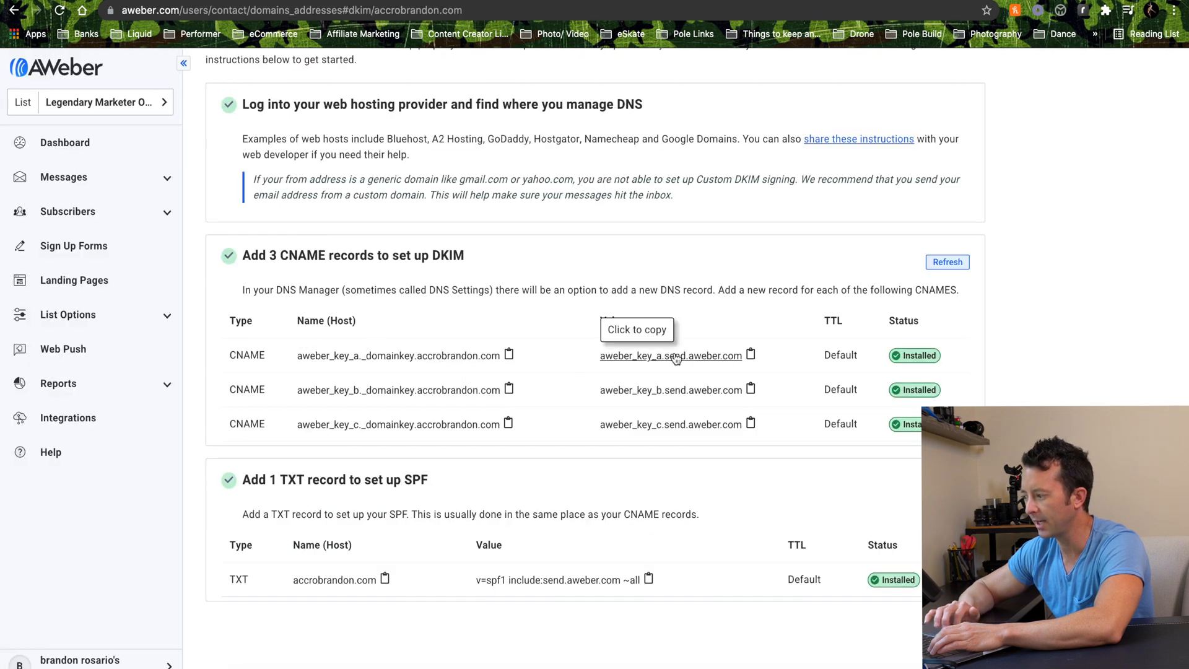
{"action": "left_click", "coordinate": [751, 357]}
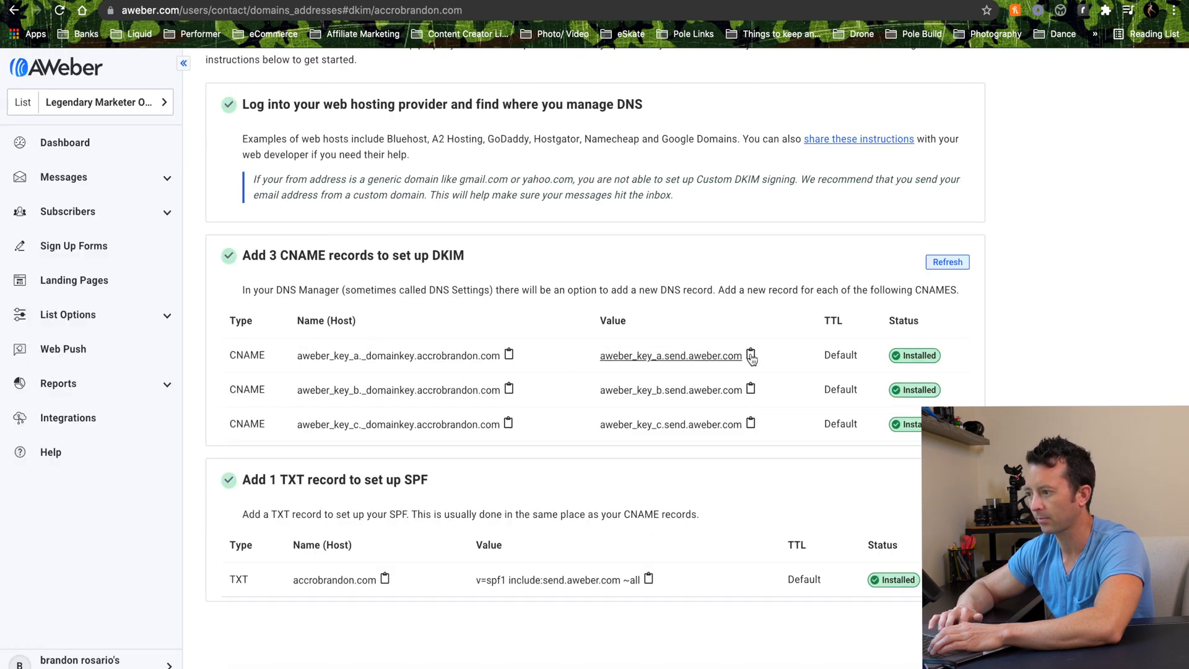
{"action": "key", "text": "ctrl+shift+Tab"}
{"action": "left_click", "coordinate": [712, 469]}
{"action": "key", "text": "super+v"}
{"action": "scroll", "coordinate": [746, 470], "scroll_direction": "left", "scroll_amount": 2}
{"action": "scroll", "coordinate": [747, 470], "scroll_direction": "left", "scroll_amount": 2}
{"action": "scroll", "coordinate": [746, 470], "scroll_direction": "right", "scroll_amount": 2}
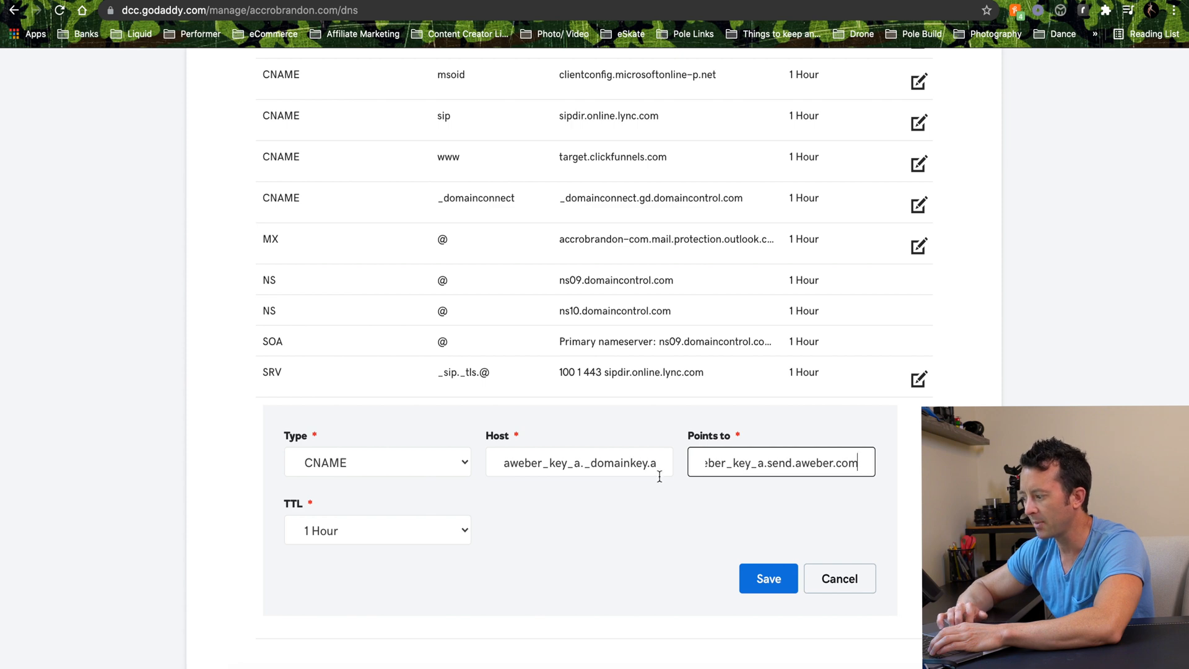
{"action": "scroll", "coordinate": [564, 489], "scroll_direction": "up", "scroll_amount": 5}
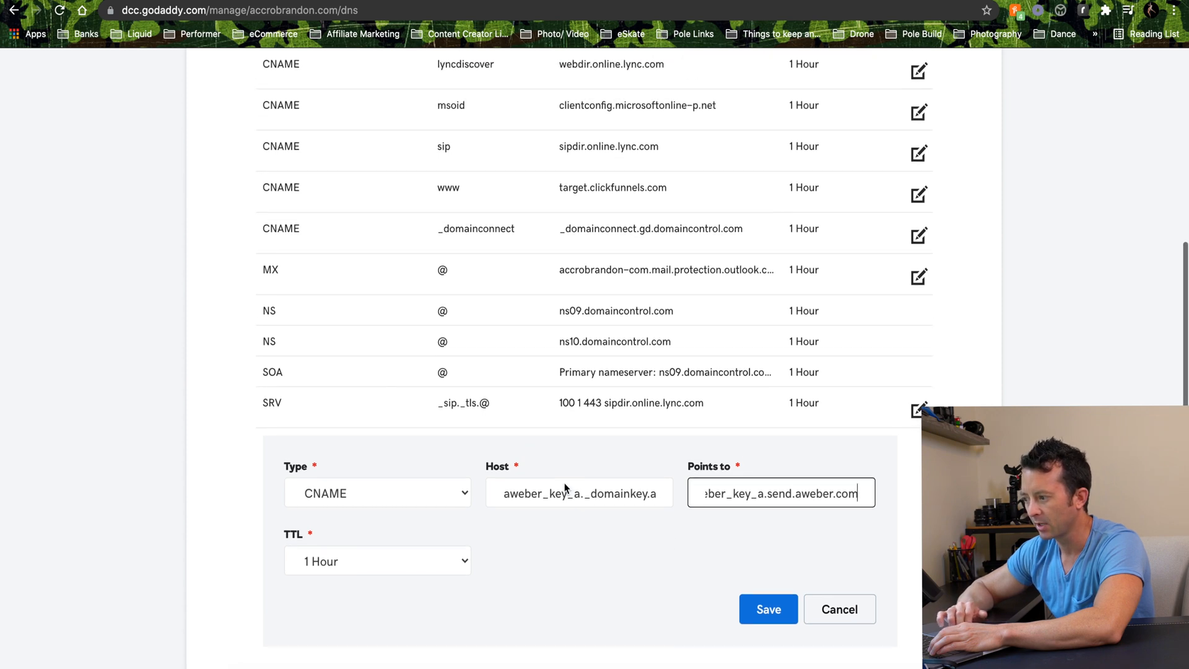
{"action": "scroll", "coordinate": [564, 483], "scroll_direction": "up", "scroll_amount": 4}
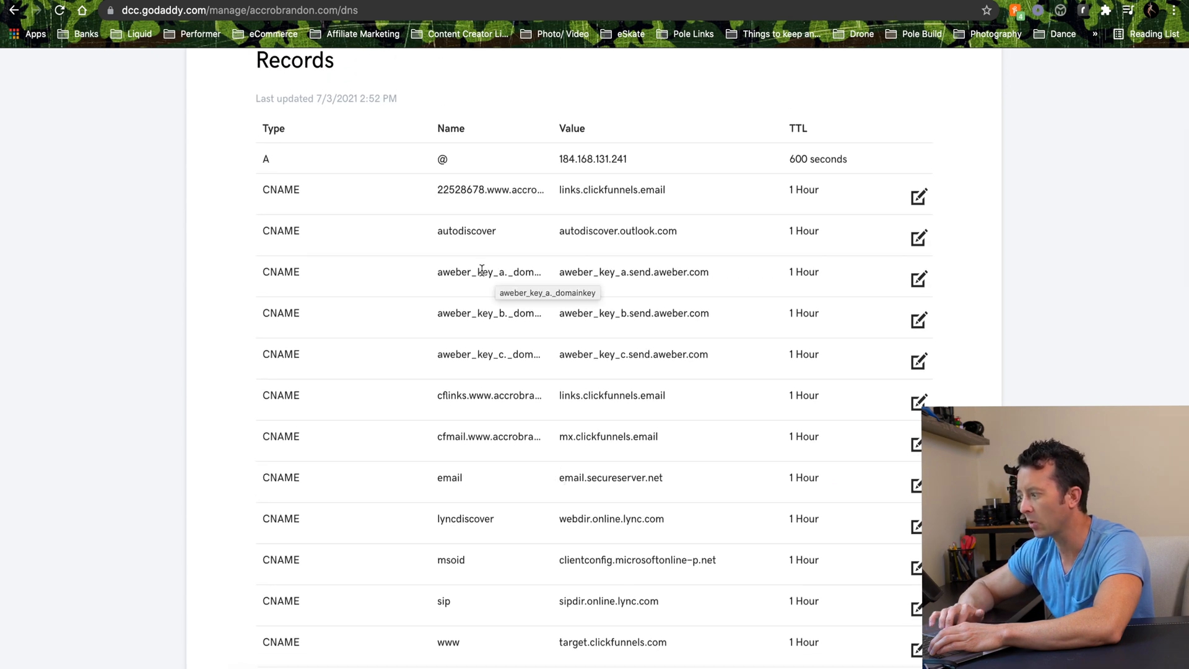
{"action": "left_click", "coordinate": [918, 278]}
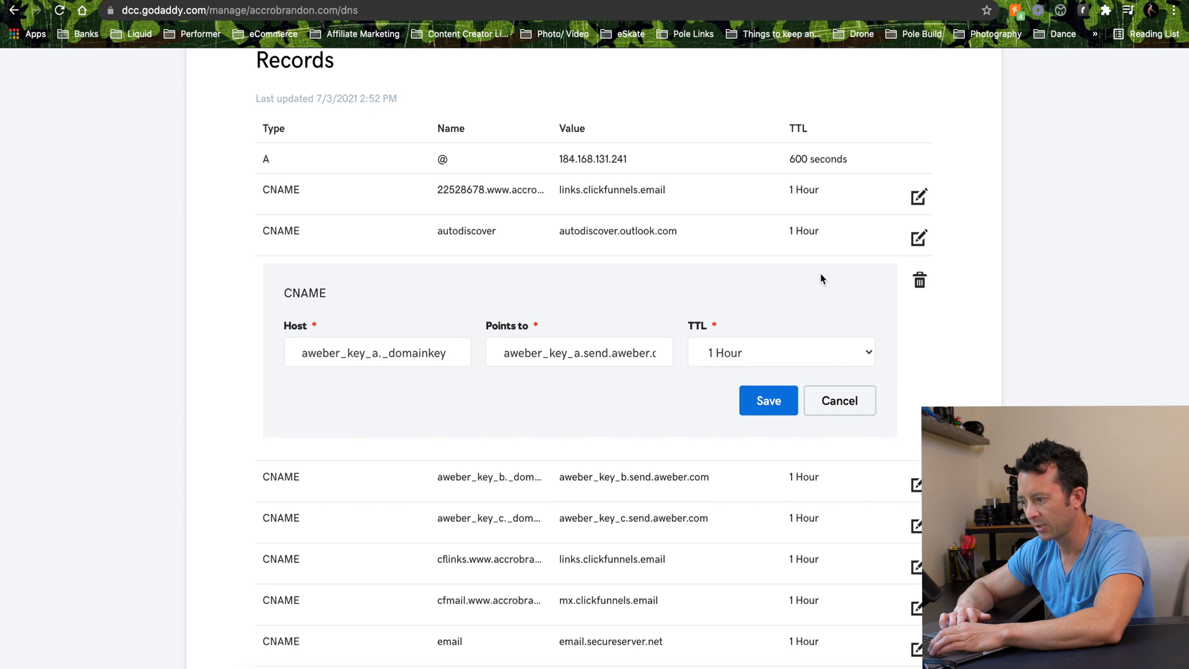
{"action": "left_click", "coordinate": [444, 349]}
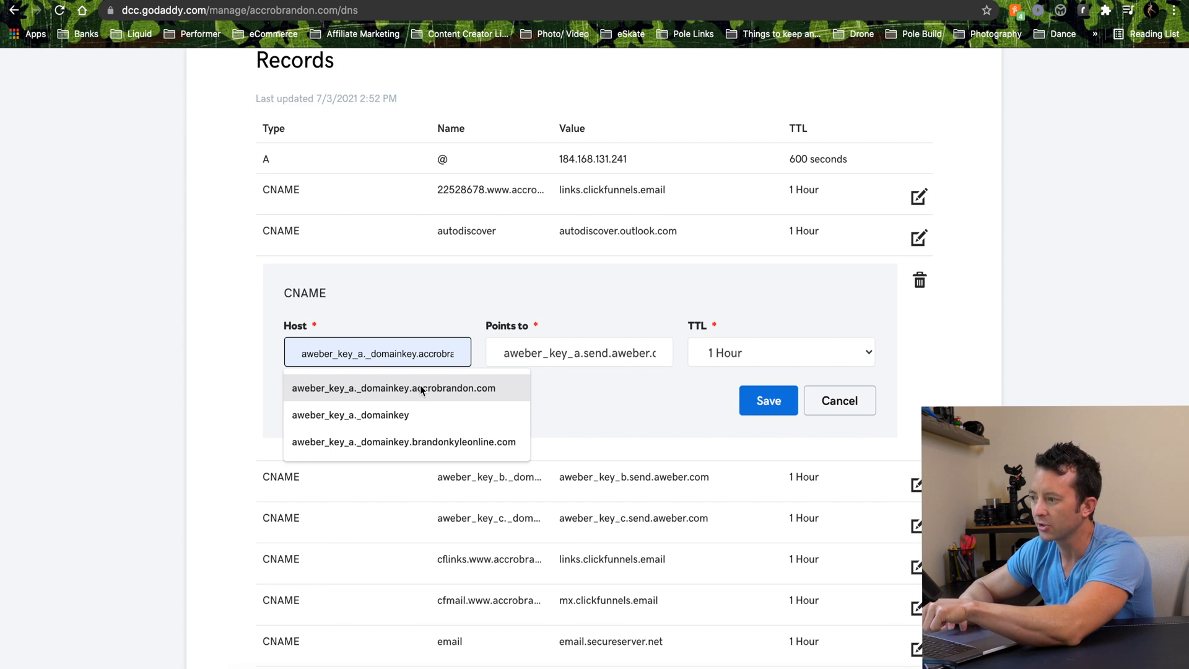
{"action": "left_click", "coordinate": [157, 0]}
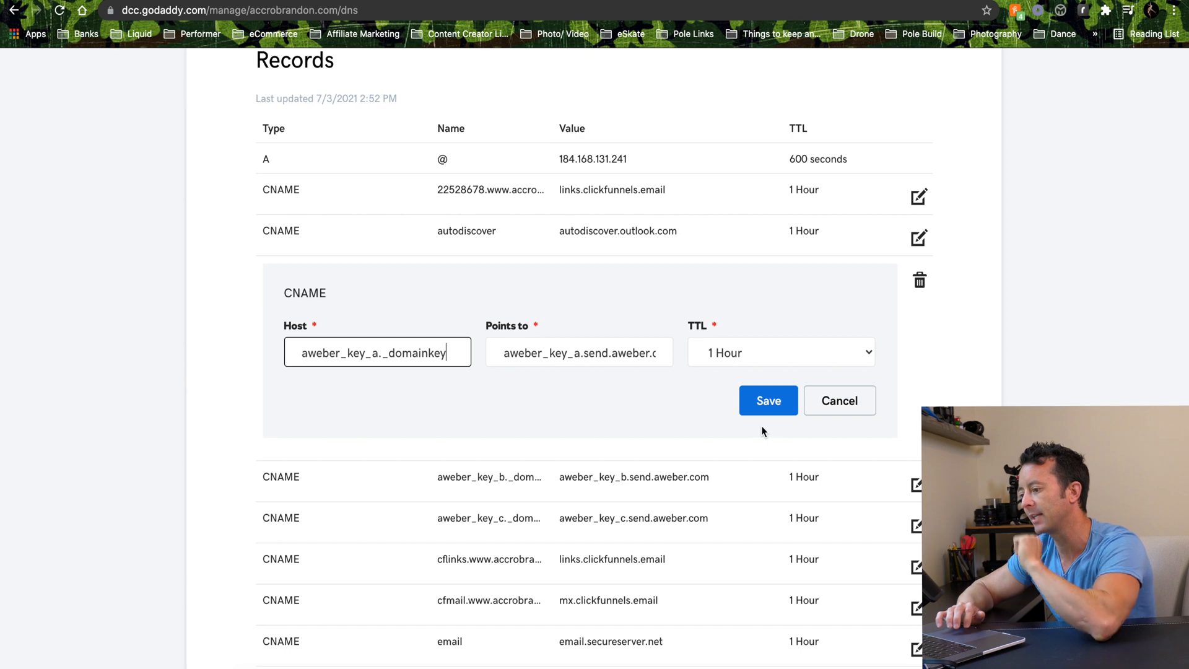
{"action": "left_click", "coordinate": [838, 404]}
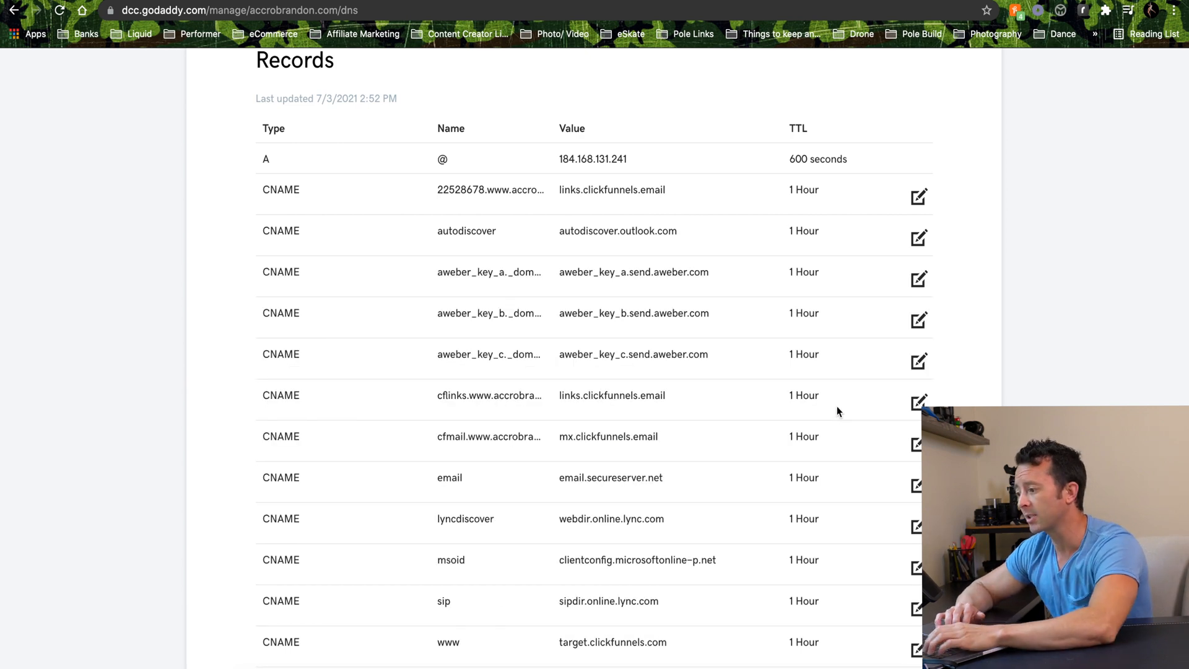
{"action": "scroll", "coordinate": [837, 407], "scroll_direction": "down", "scroll_amount": 2}
{"action": "scroll", "coordinate": [837, 407], "scroll_direction": "down", "scroll_amount": 5}
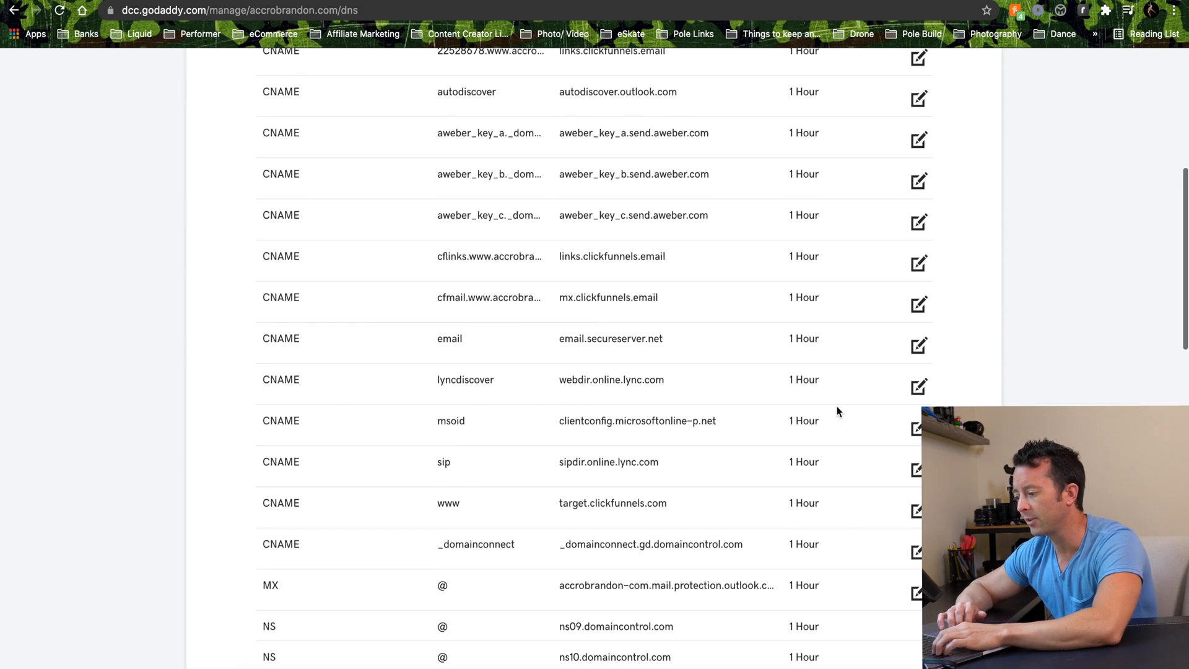
{"action": "scroll", "coordinate": [838, 406], "scroll_direction": "up", "scroll_amount": 2}
{"action": "scroll", "coordinate": [837, 407], "scroll_direction": "down", "scroll_amount": 4}
{"action": "scroll", "coordinate": [838, 407], "scroll_direction": "up", "scroll_amount": 5}
{"action": "scroll", "coordinate": [838, 411], "scroll_direction": "up", "scroll_amount": 3}
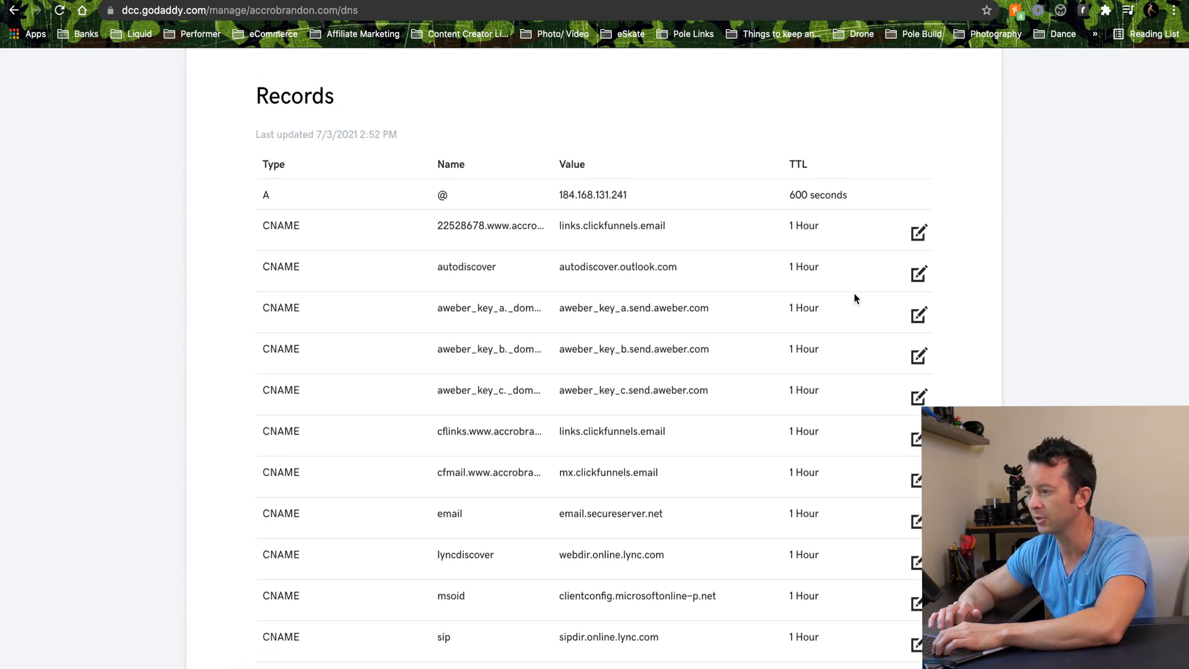
{"action": "scroll", "coordinate": [461, 526], "scroll_direction": "down", "scroll_amount": 5}
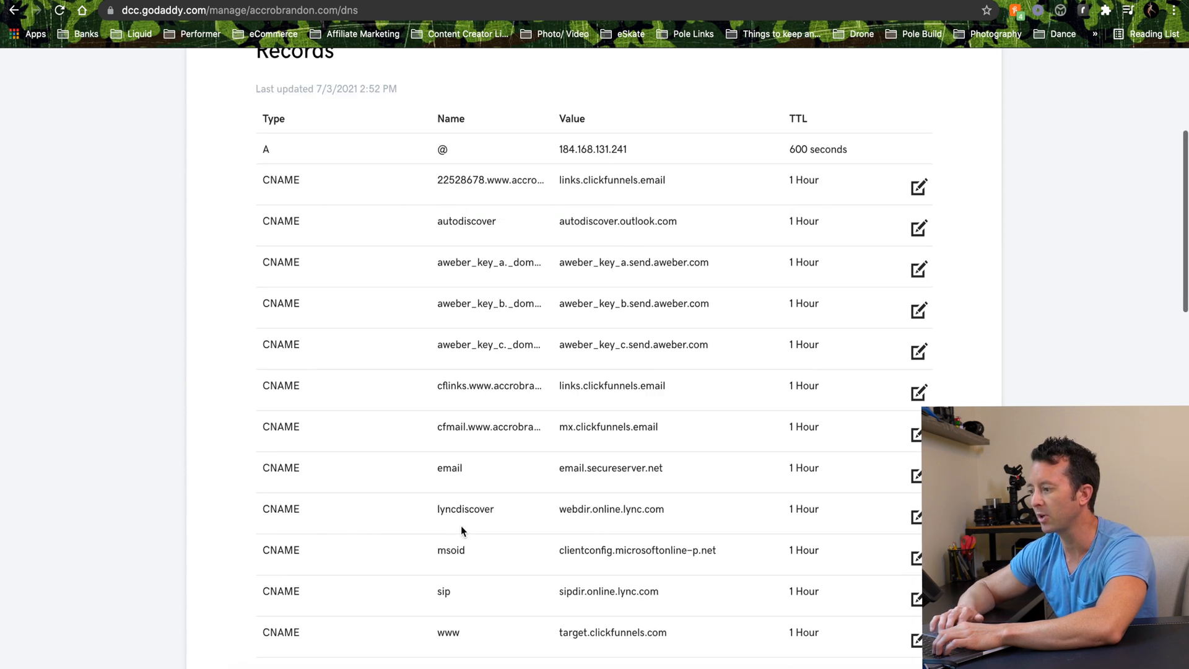
{"action": "scroll", "coordinate": [460, 525], "scroll_direction": "up", "scroll_amount": 5}
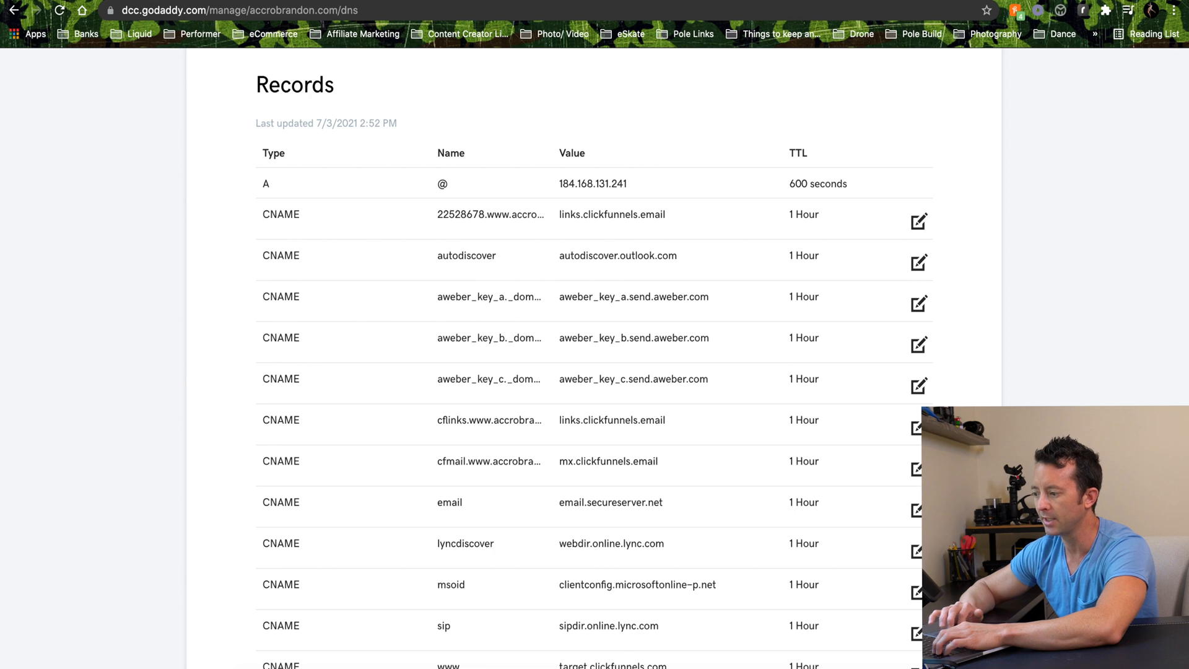
{"action": "left_click", "coordinate": [210, 1]}
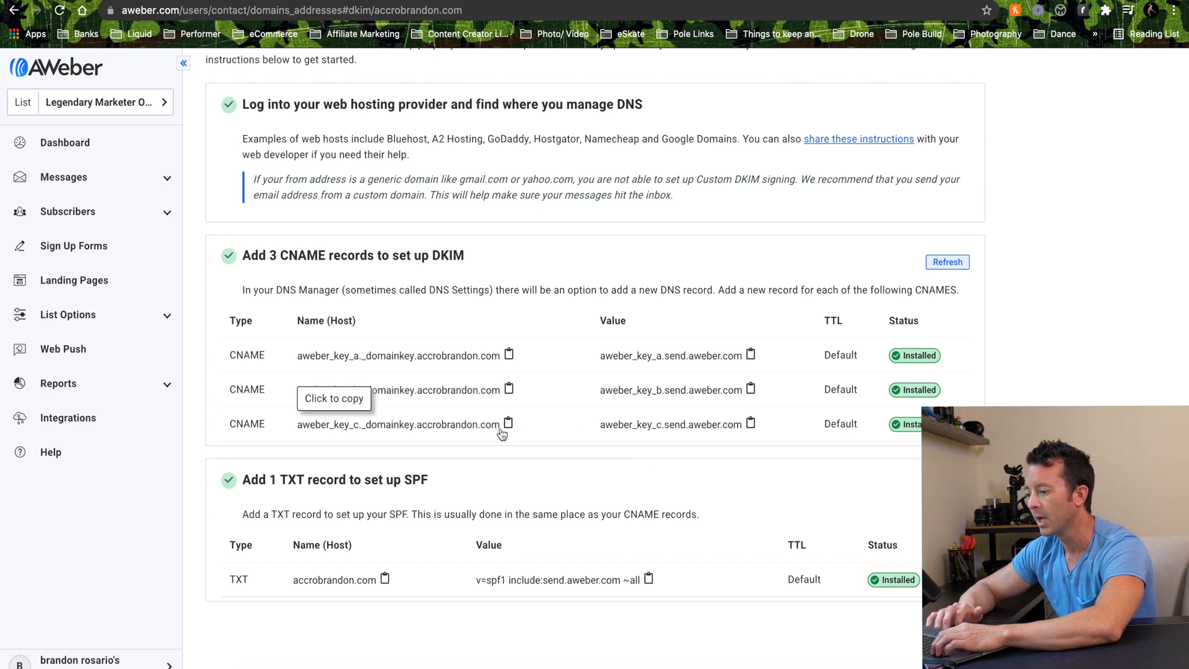
{"action": "scroll", "coordinate": [1000, 369], "scroll_direction": "down", "scroll_amount": 3}
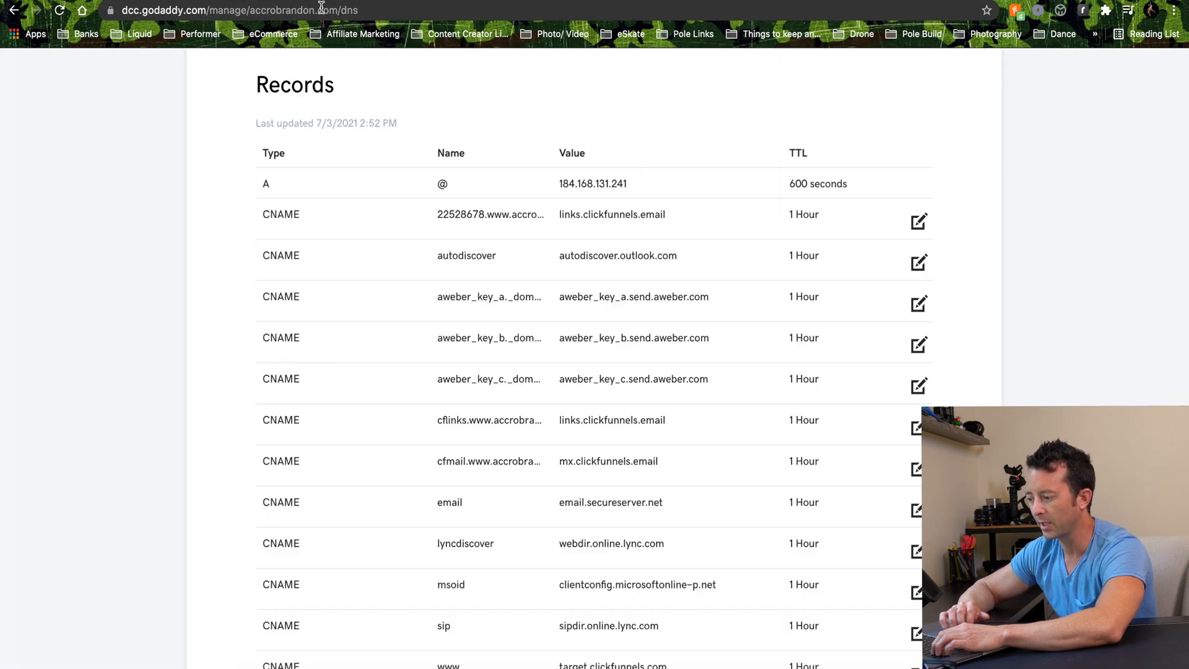
{"action": "scroll", "coordinate": [410, 496], "scroll_direction": "down", "scroll_amount": 9}
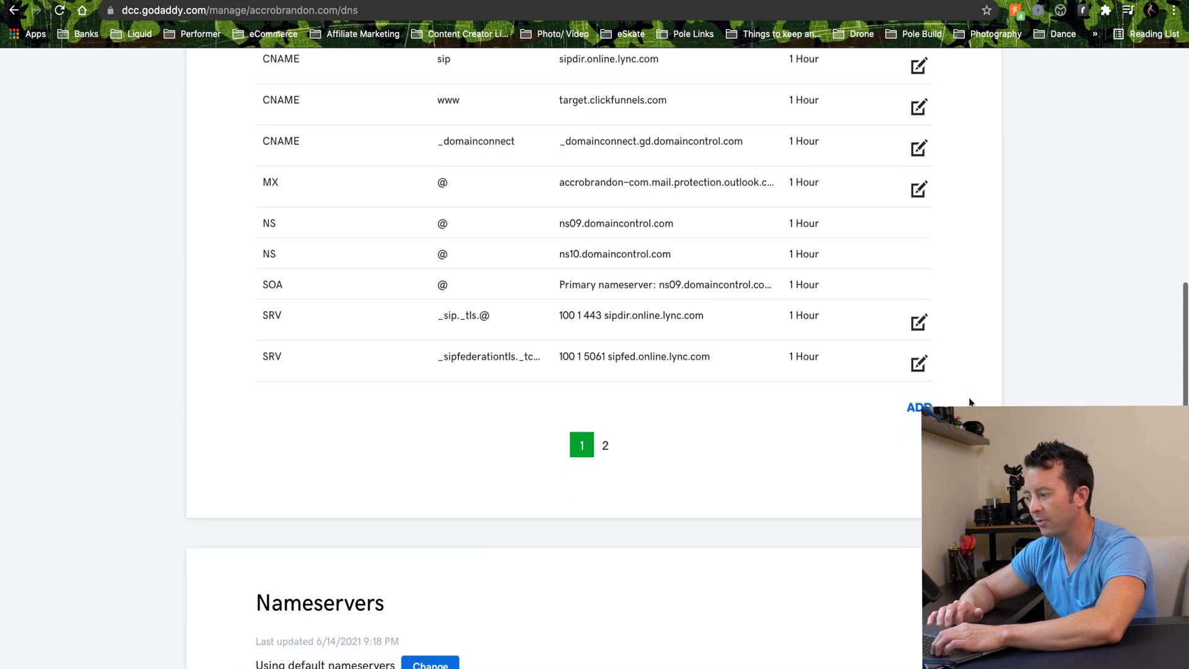
- Add a new TXT record holding the SPF value copied from AWeber
{"action": "left_click", "coordinate": [919, 407]}
{"action": "left_click", "coordinate": [452, 402]}
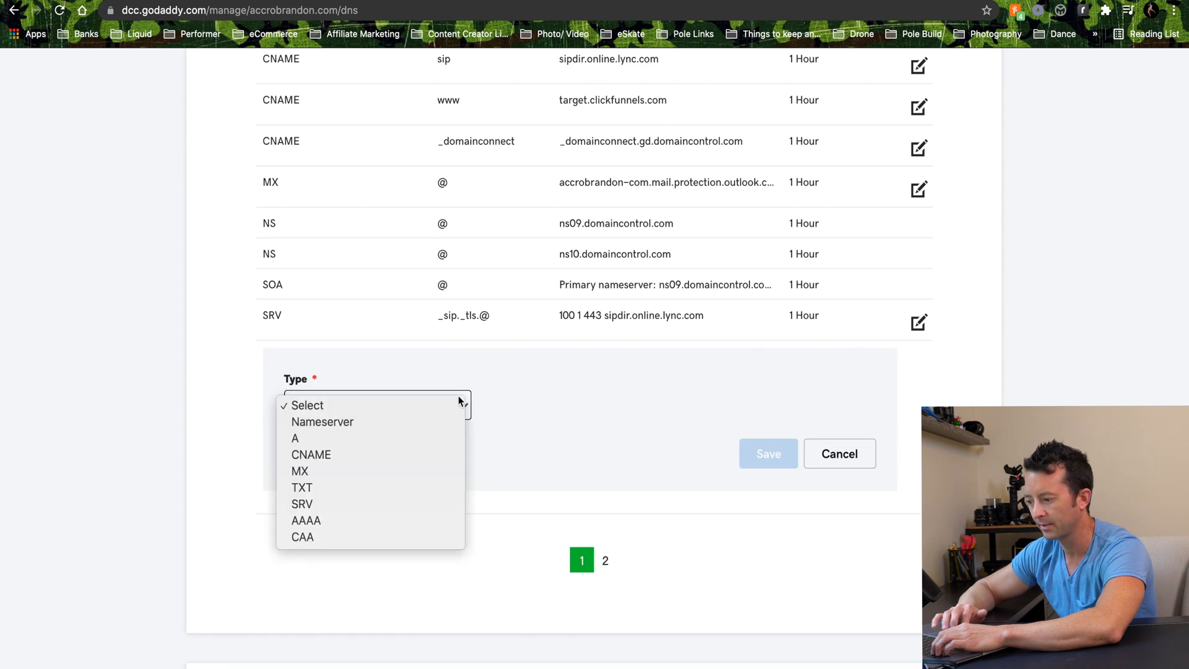
{"action": "left_click", "coordinate": [440, 491]}
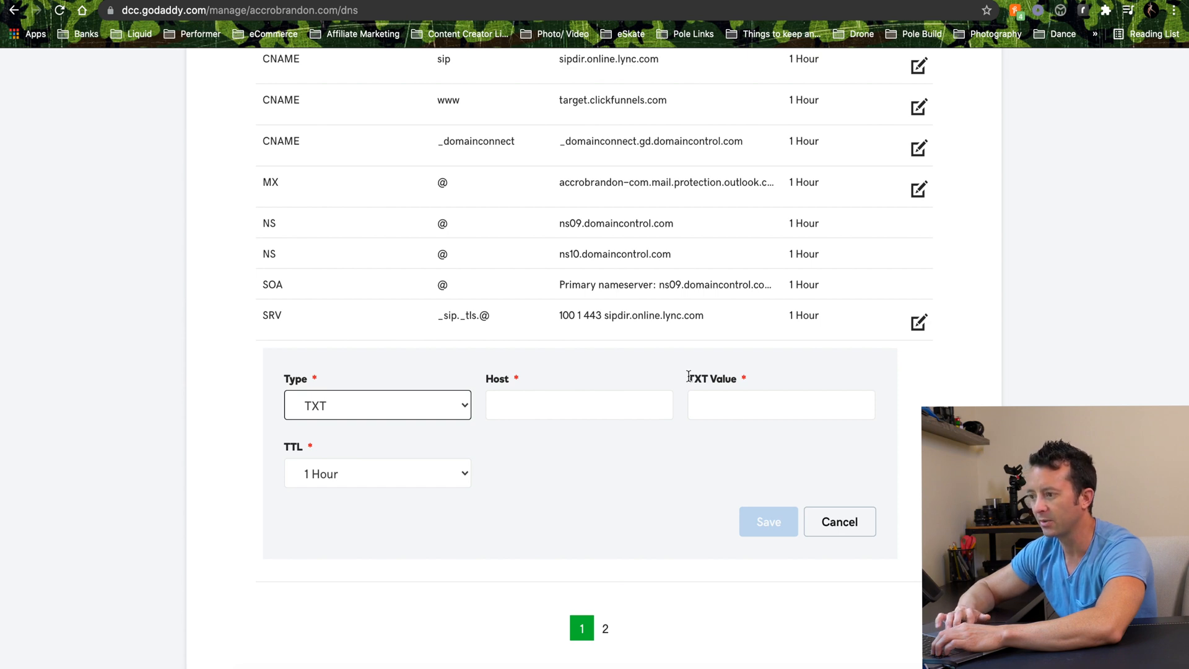
{"action": "key", "text": "ctrl+Tab"}
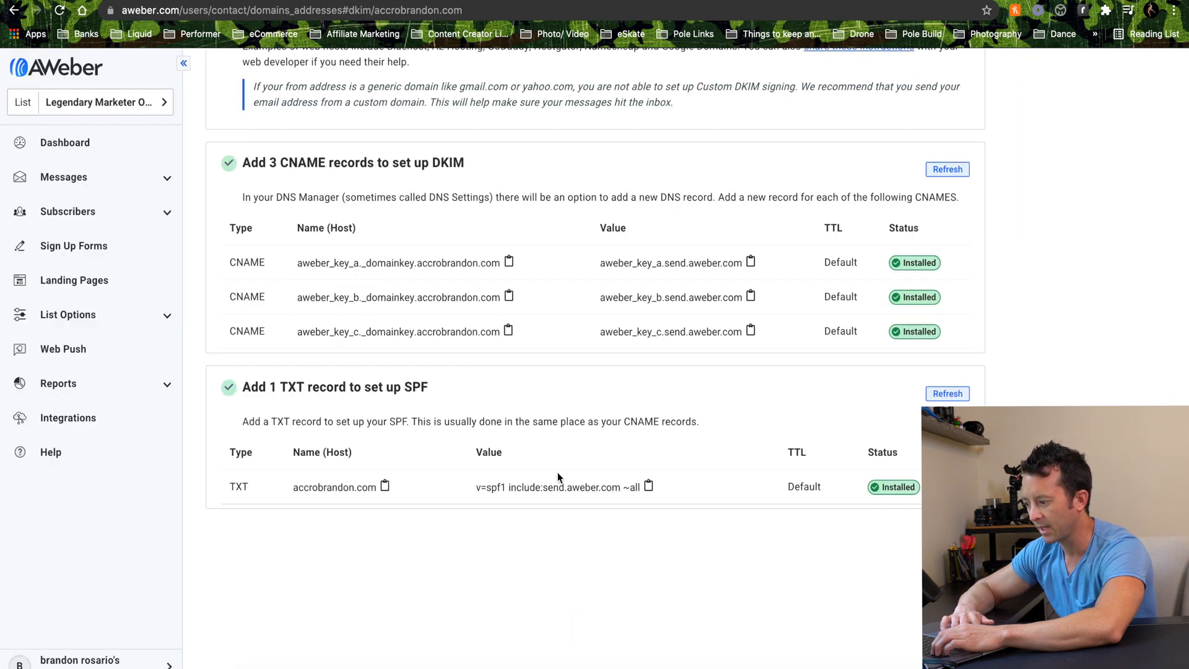
{"action": "left_click", "coordinate": [650, 491]}
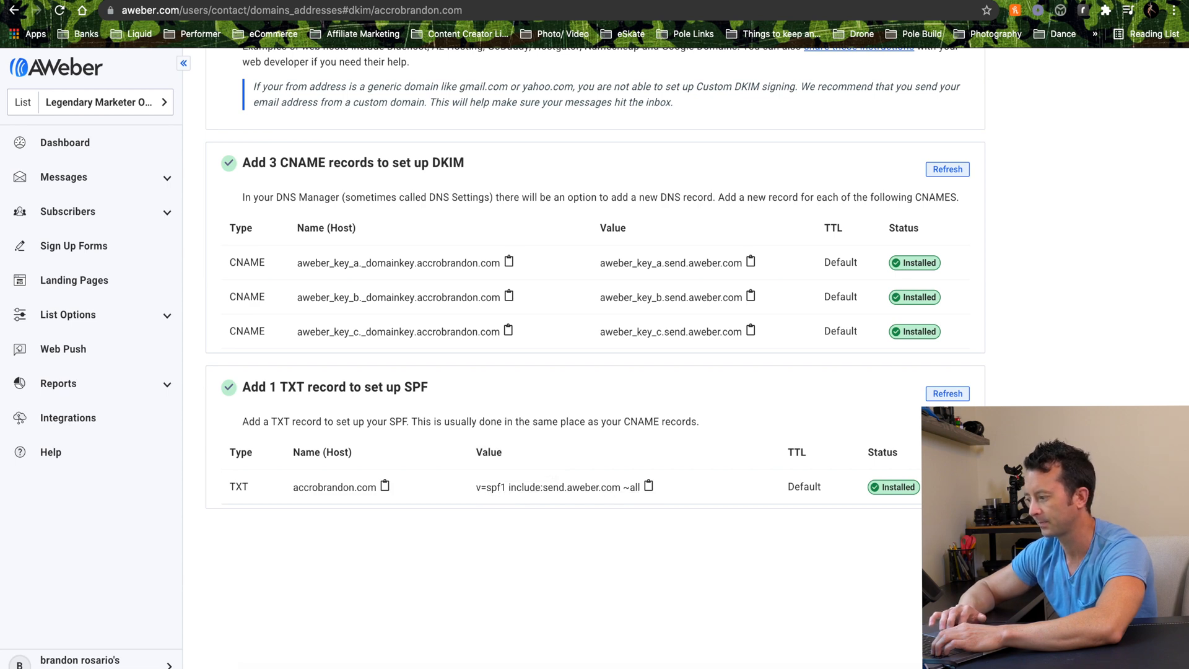
{"action": "key", "text": "ctrl+Tab"}
{"action": "left_click", "coordinate": [752, 406]}
{"action": "type", "text": "v=spf1 include:send.aweber.com ~all"}
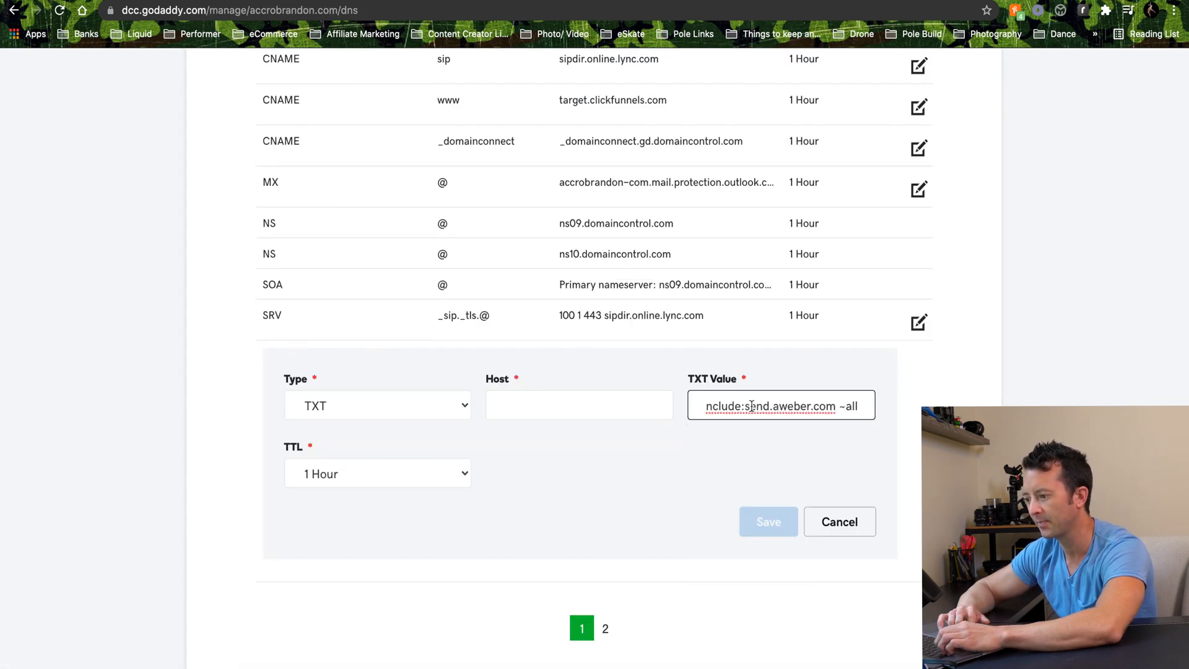
- Scroll to the existing TXT records, including the v=spf1 include:secureserver.net entry
{"action": "scroll", "coordinate": [496, 381], "scroll_direction": "up", "scroll_amount": 10}
{"action": "scroll", "coordinate": [496, 382], "scroll_direction": "down", "scroll_amount": 10}
{"action": "scroll", "coordinate": [498, 387], "scroll_direction": "down", "scroll_amount": 2}
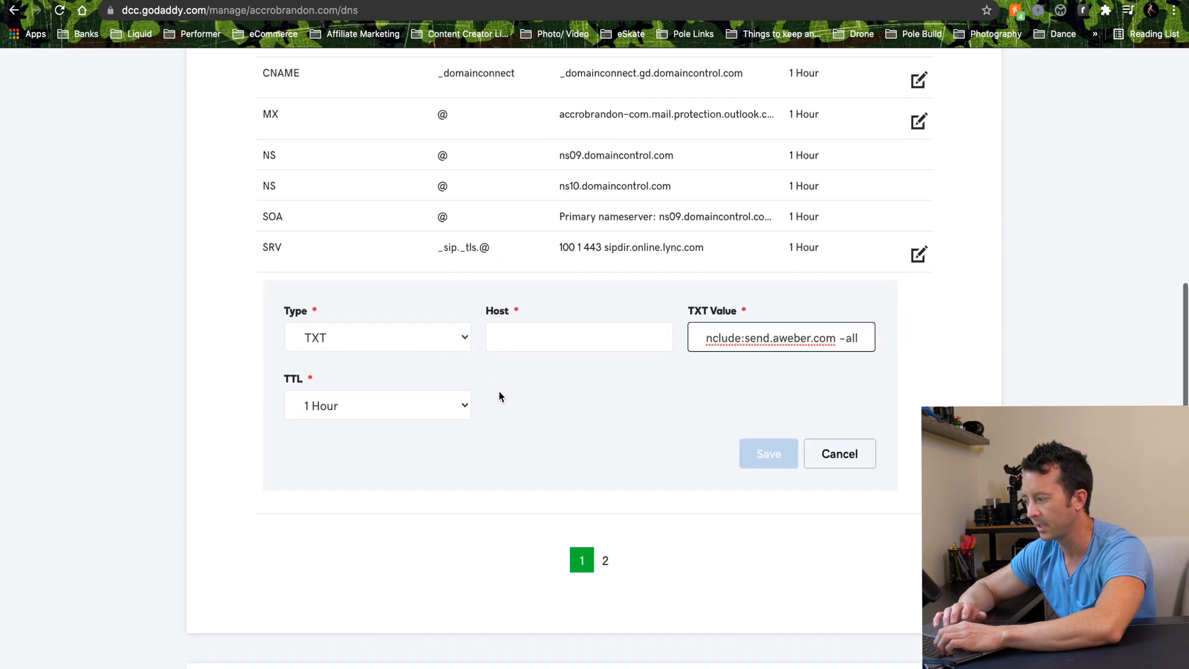
{"action": "scroll", "coordinate": [604, 563], "scroll_direction": "down", "scroll_amount": 15}
{"action": "scroll", "coordinate": [552, 337], "scroll_direction": "up", "scroll_amount": 10}
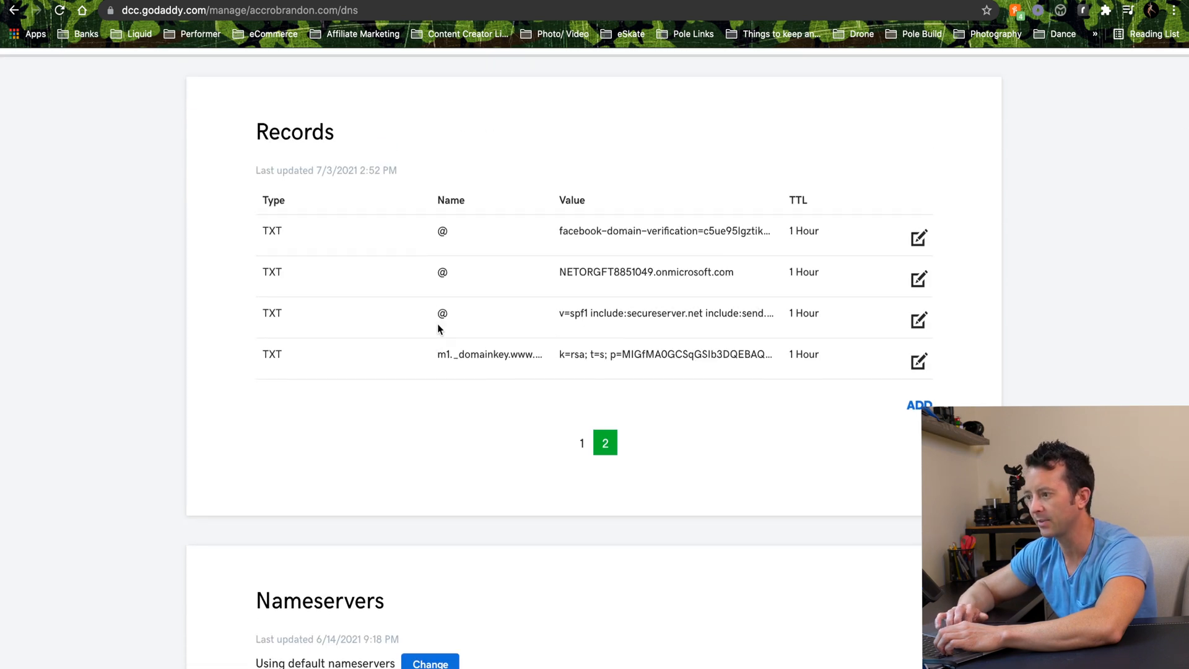
- Compare GoDaddy's four existing TXT records against AWeber's SPF value, ending on AWeber's DKIM/SPF page
{"action": "key", "text": "ctrl+Tab"}
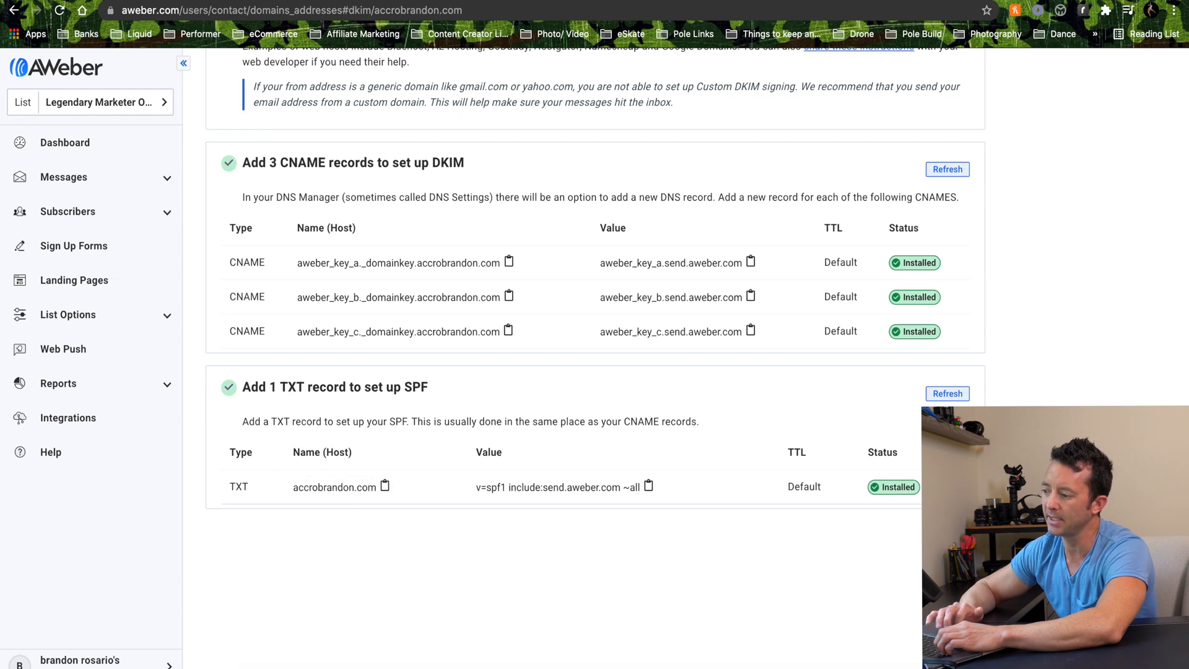
{"action": "left_click", "coordinate": [263, 1]}
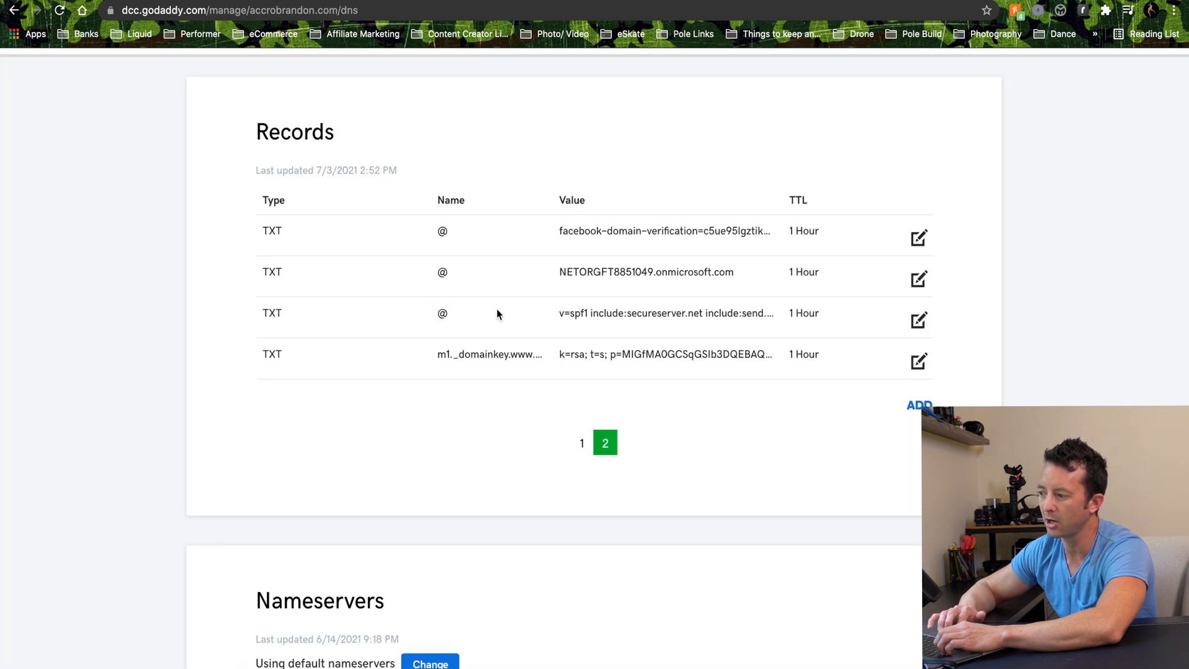
{"action": "scroll", "coordinate": [457, 244], "scroll_direction": "up", "scroll_amount": 3}
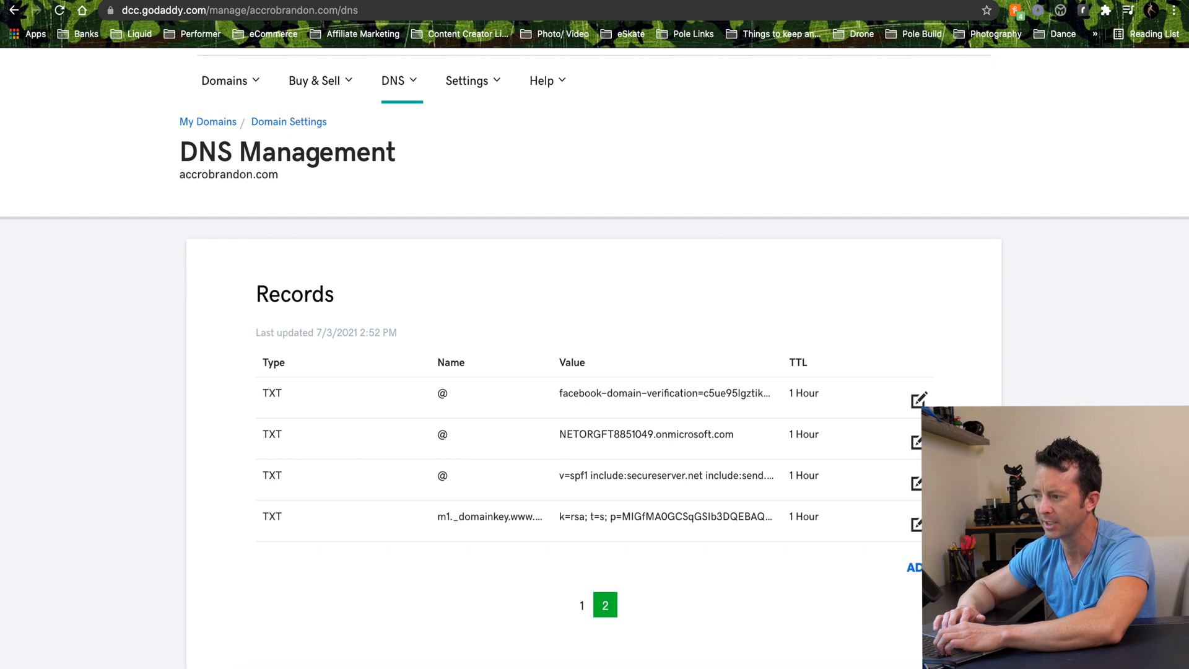
{"action": "key", "text": "ctrl+Tab"}
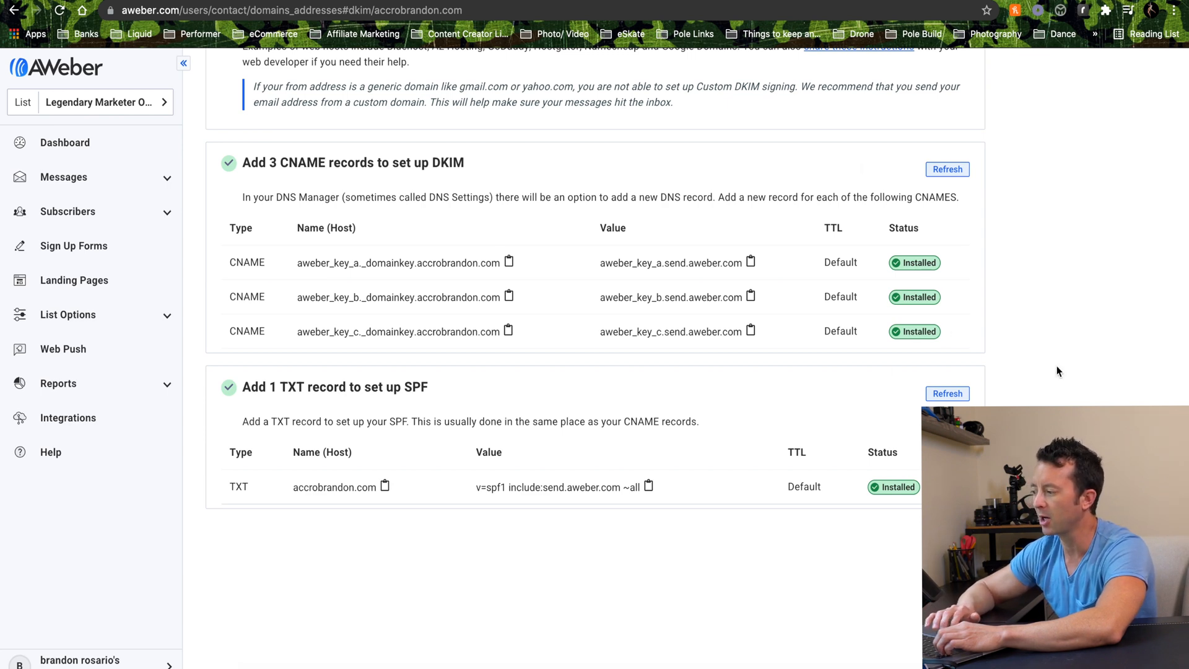
- Return from the DKIM instructions to Domains and Addresses, then open Notifications settings
{"action": "scroll", "coordinate": [1057, 367], "scroll_direction": "up", "scroll_amount": 2}
{"action": "scroll", "coordinate": [1058, 370], "scroll_direction": "up", "scroll_amount": 3}
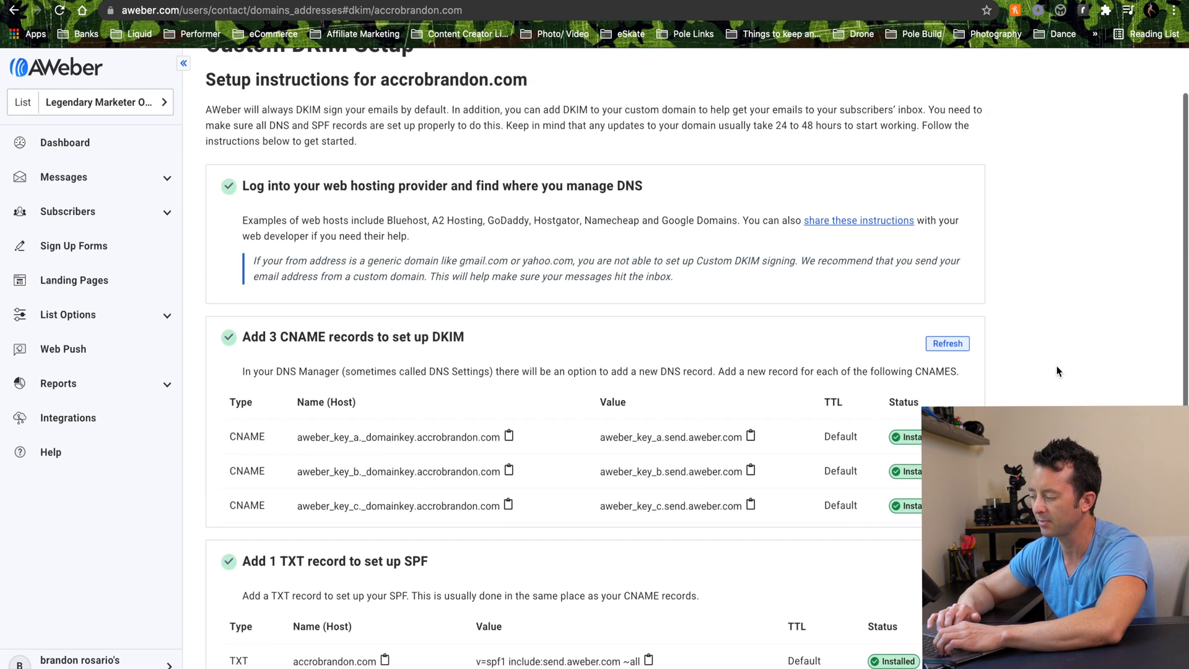
{"action": "scroll", "coordinate": [1057, 370], "scroll_direction": "down", "scroll_amount": 3}
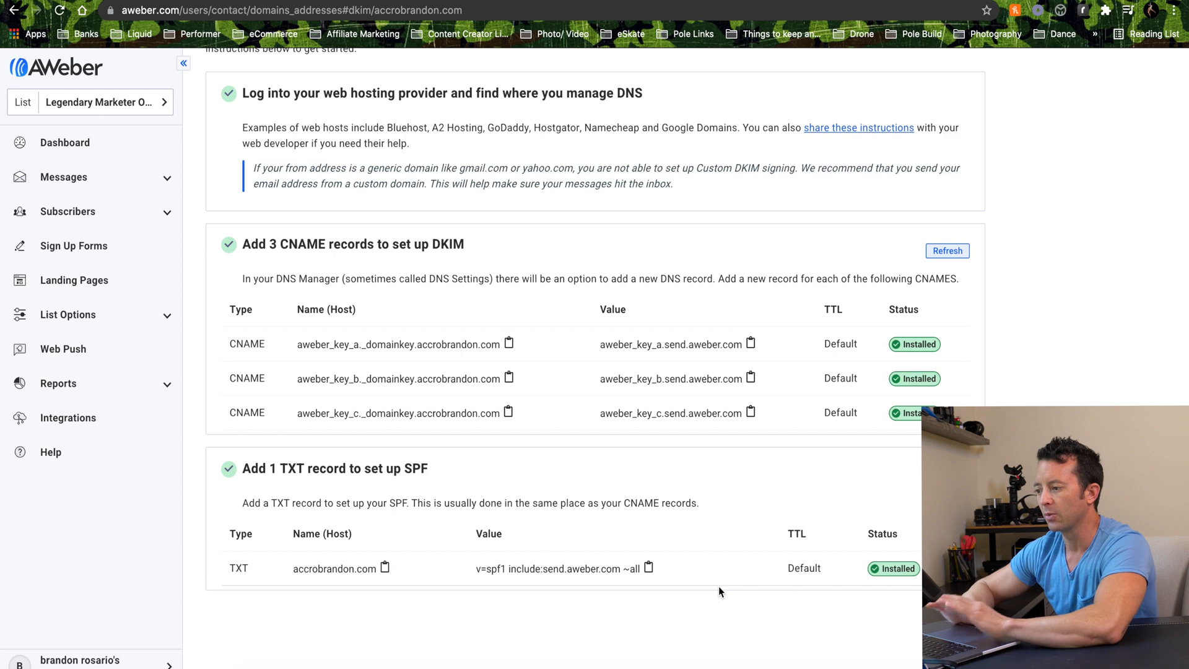
{"action": "scroll", "coordinate": [273, 425], "scroll_direction": "up", "scroll_amount": 3}
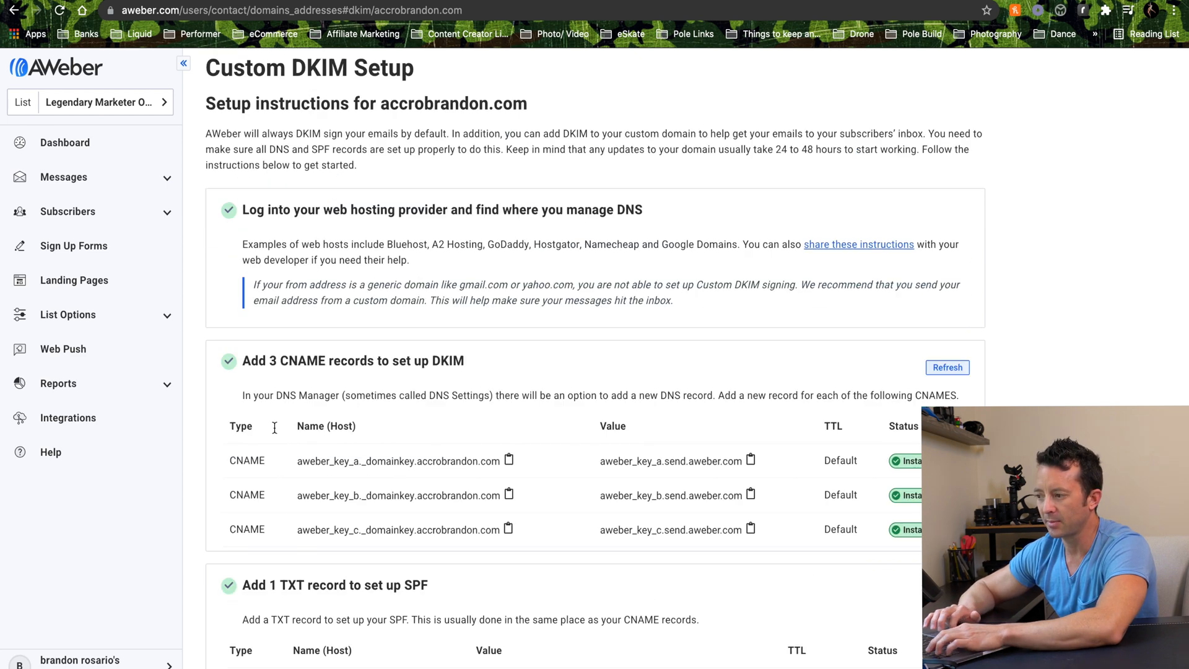
{"action": "left_click", "coordinate": [309, 80]}
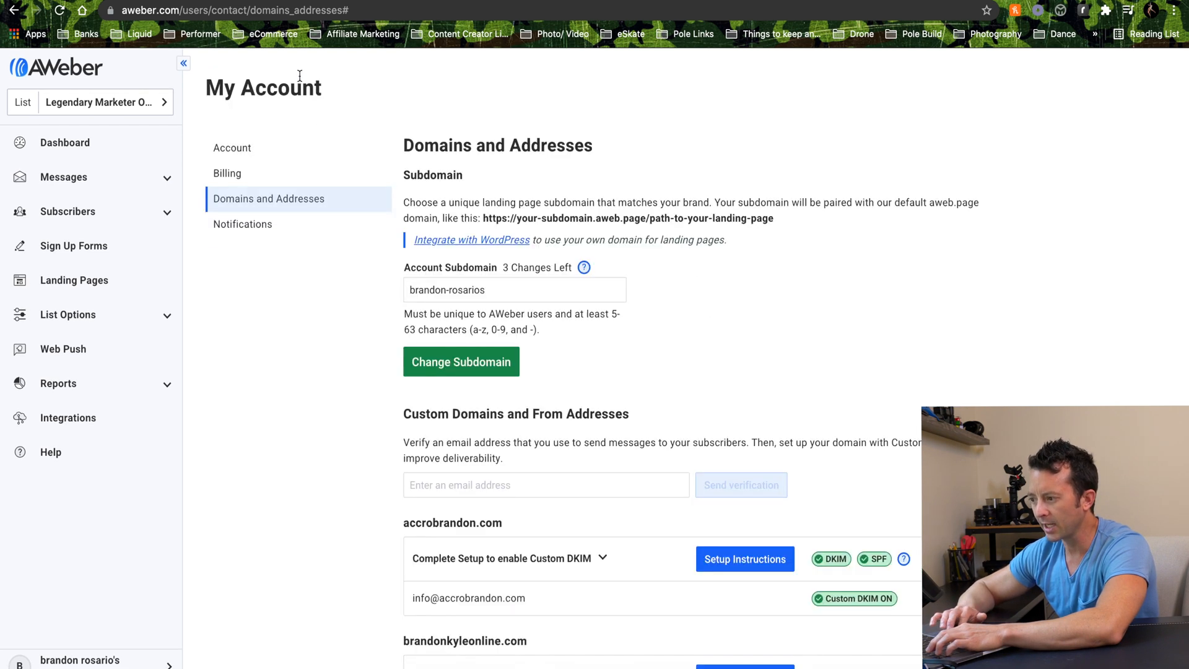
{"action": "left_click", "coordinate": [247, 227]}
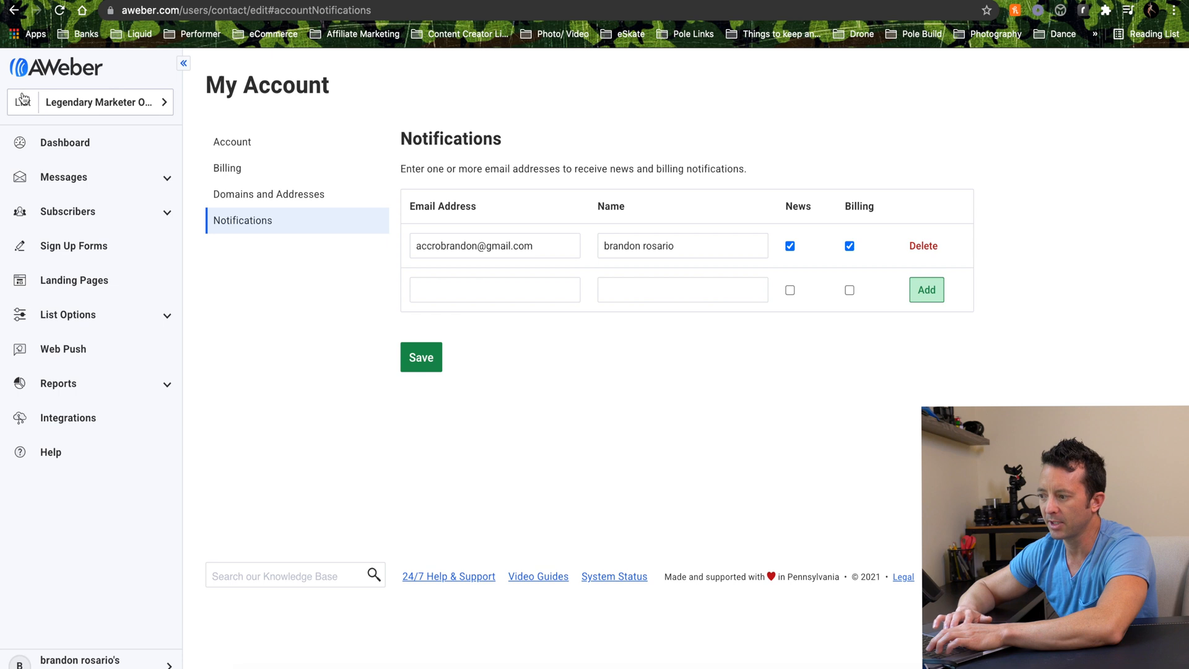
- Go back to the Account Dashboard and open the mailing list selector
{"action": "left_click", "coordinate": [150, 104]}
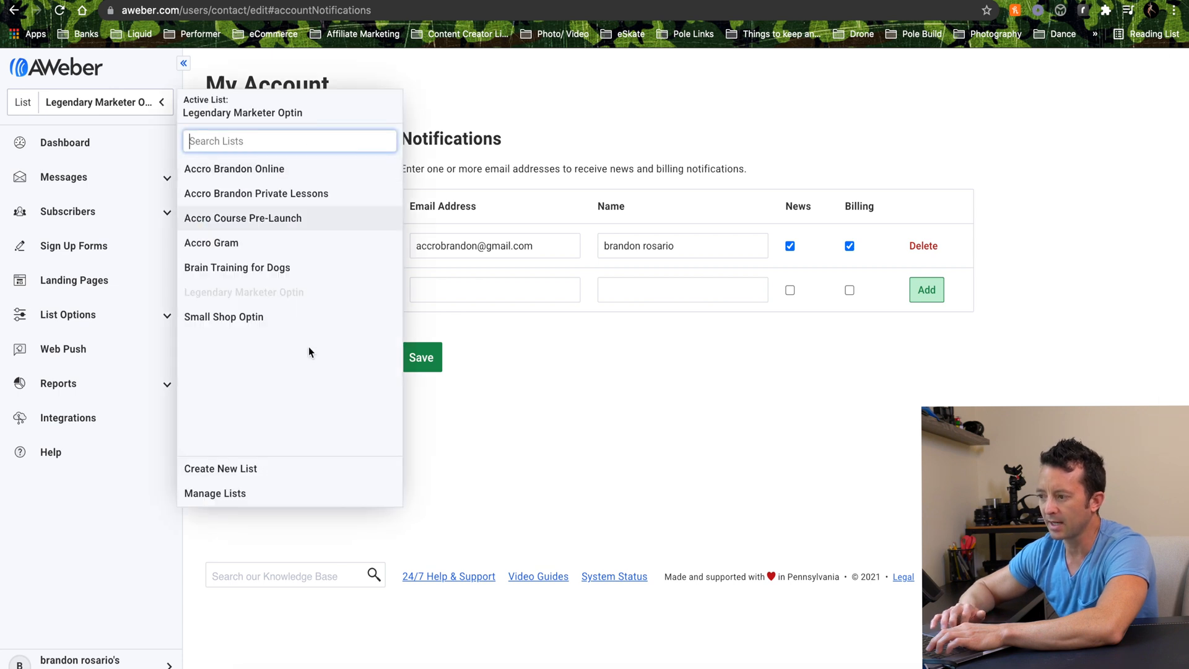
{"action": "left_click", "coordinate": [452, 498]}
{"action": "left_click", "coordinate": [69, 75]}
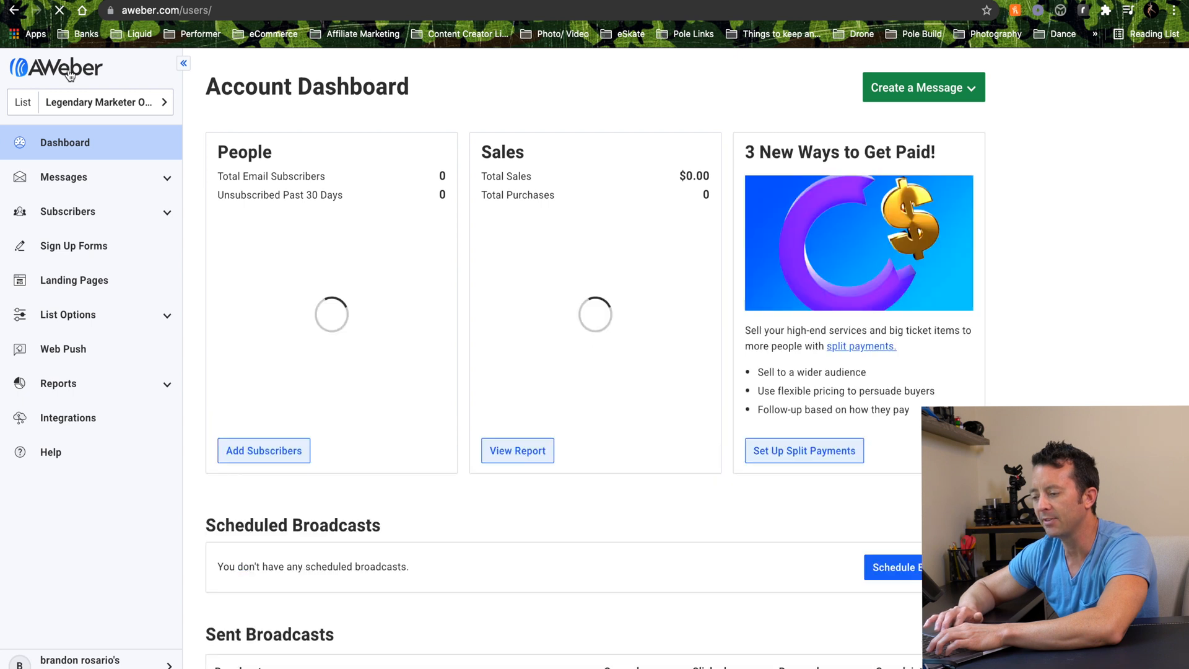
{"action": "left_click", "coordinate": [23, 103]}
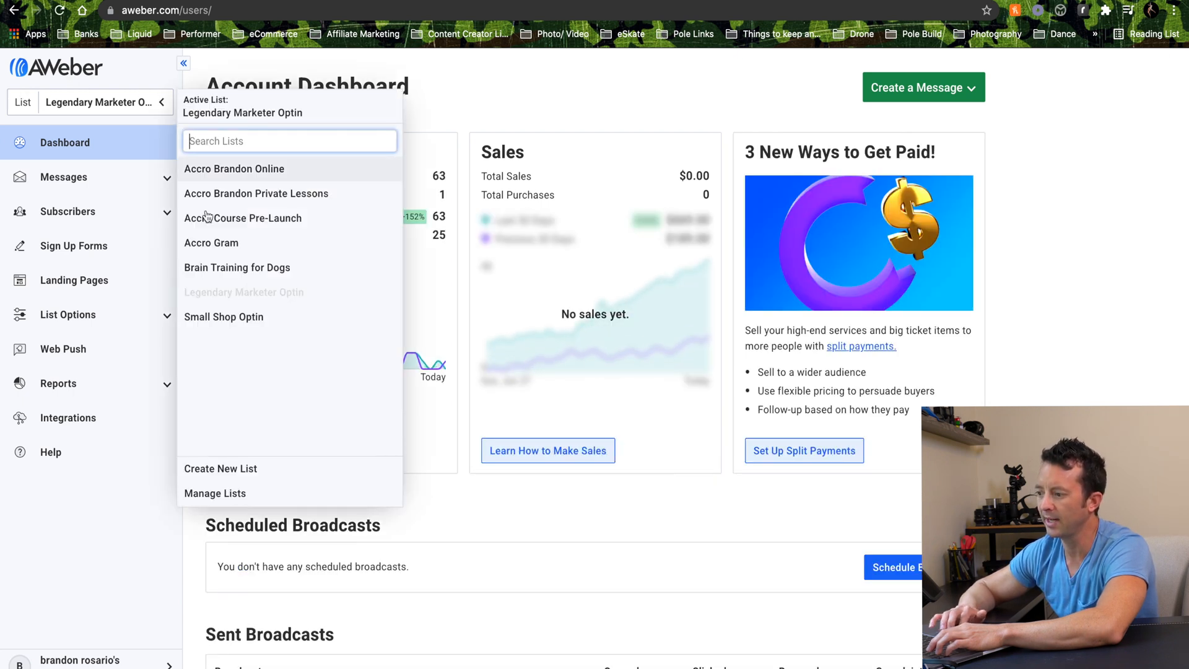
{"action": "left_click", "coordinate": [210, 470]}
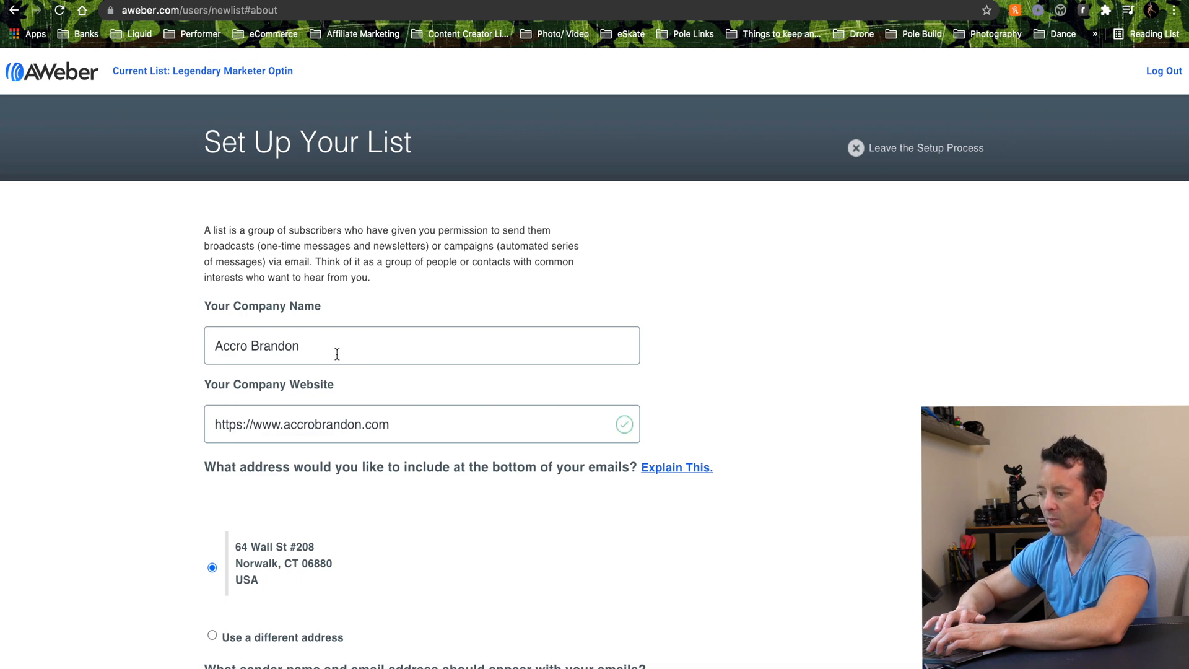
{"action": "scroll", "coordinate": [160, 409], "scroll_direction": "down", "scroll_amount": 4}
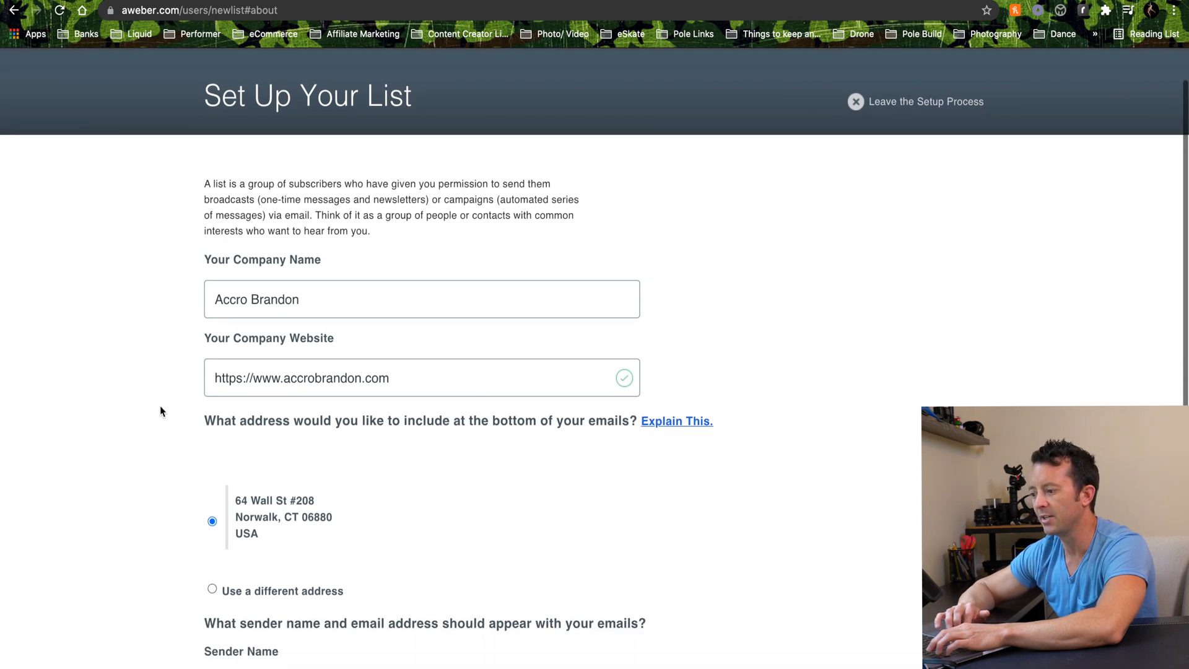
{"action": "scroll", "coordinate": [160, 407], "scroll_direction": "down", "scroll_amount": 2}
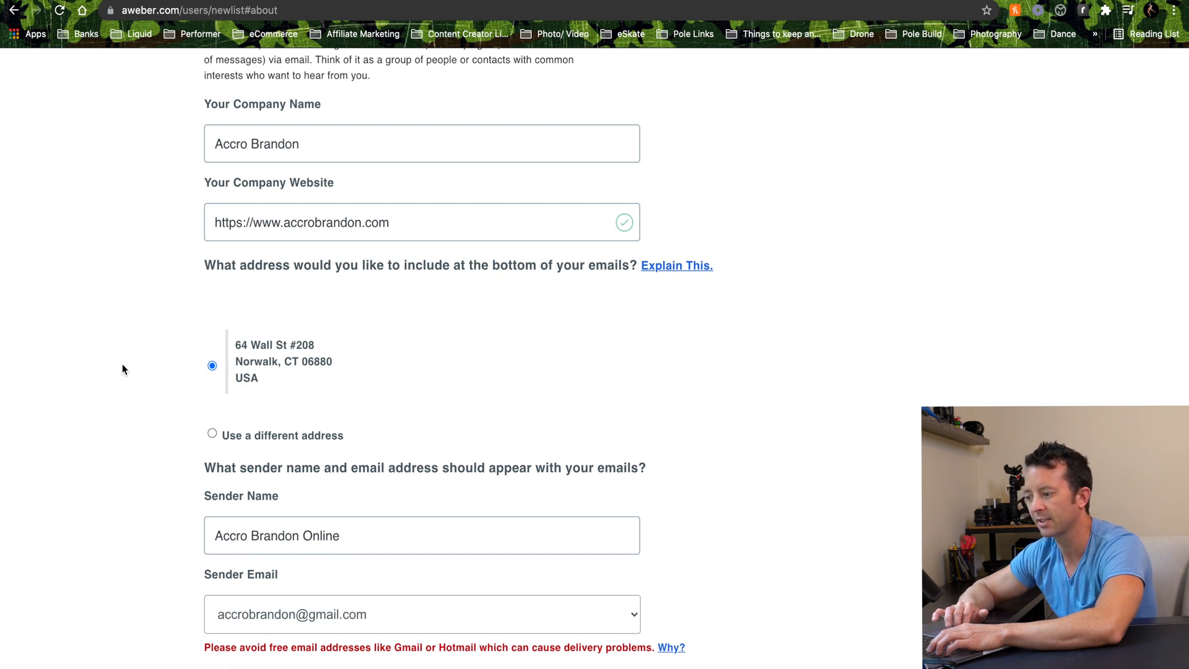
{"action": "scroll", "coordinate": [121, 362], "scroll_direction": "down", "scroll_amount": 3}
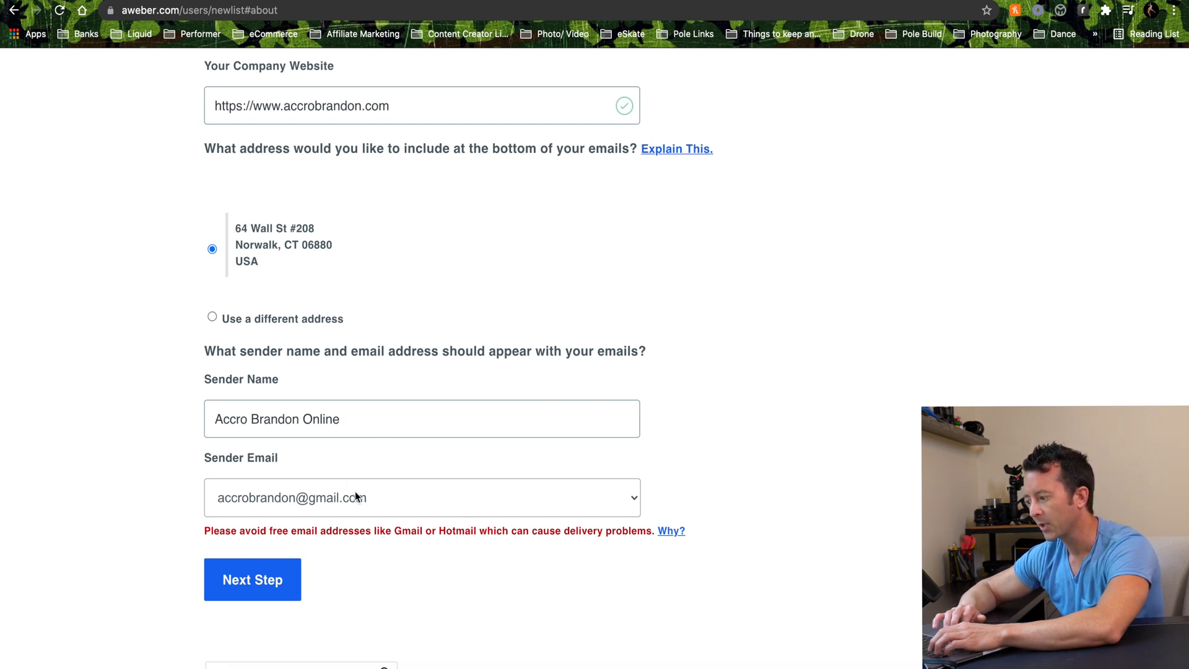
{"action": "left_click", "coordinate": [636, 500]}
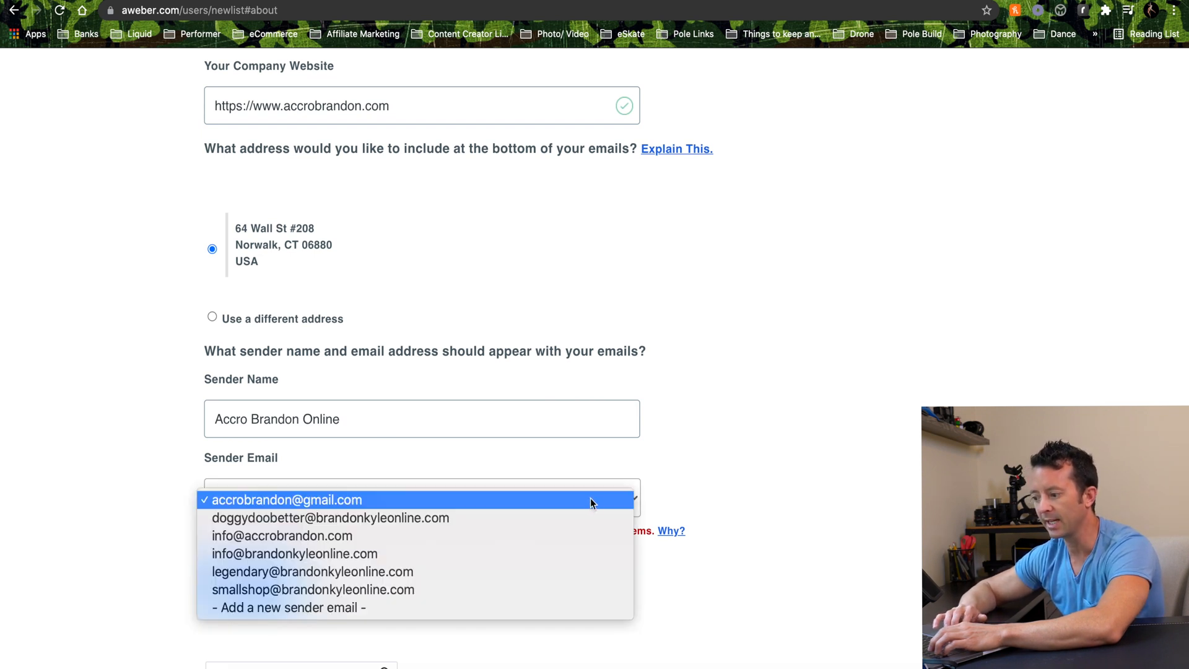
{"action": "left_click", "coordinate": [580, 537]}
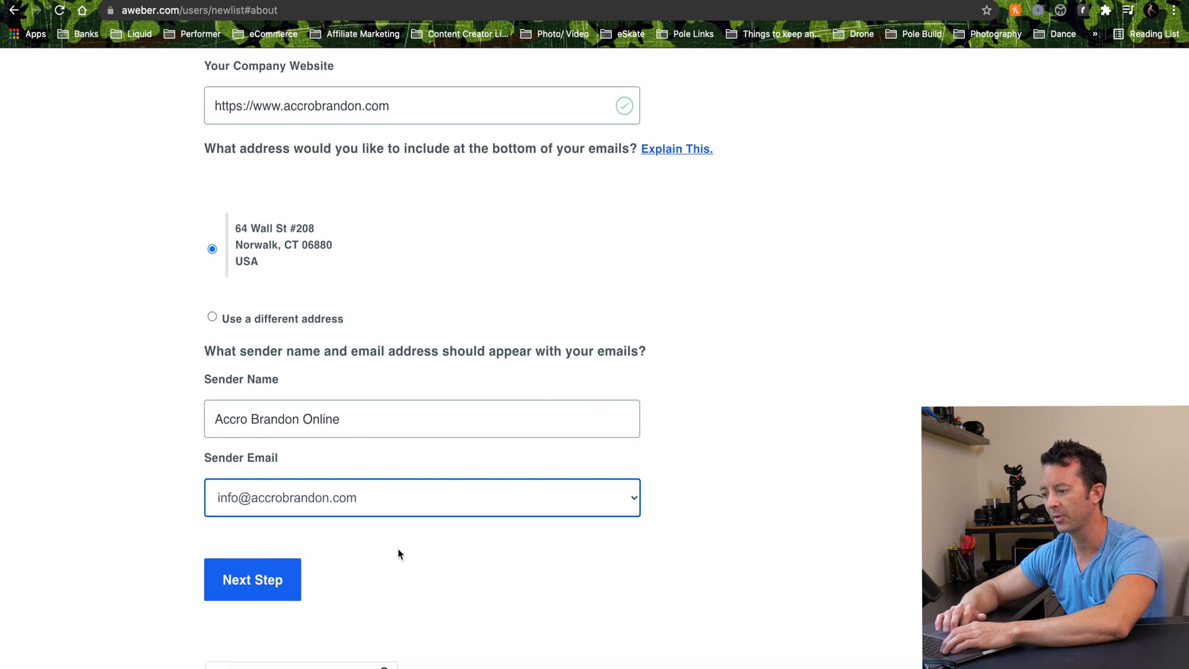
{"action": "left_click", "coordinate": [245, 578]}
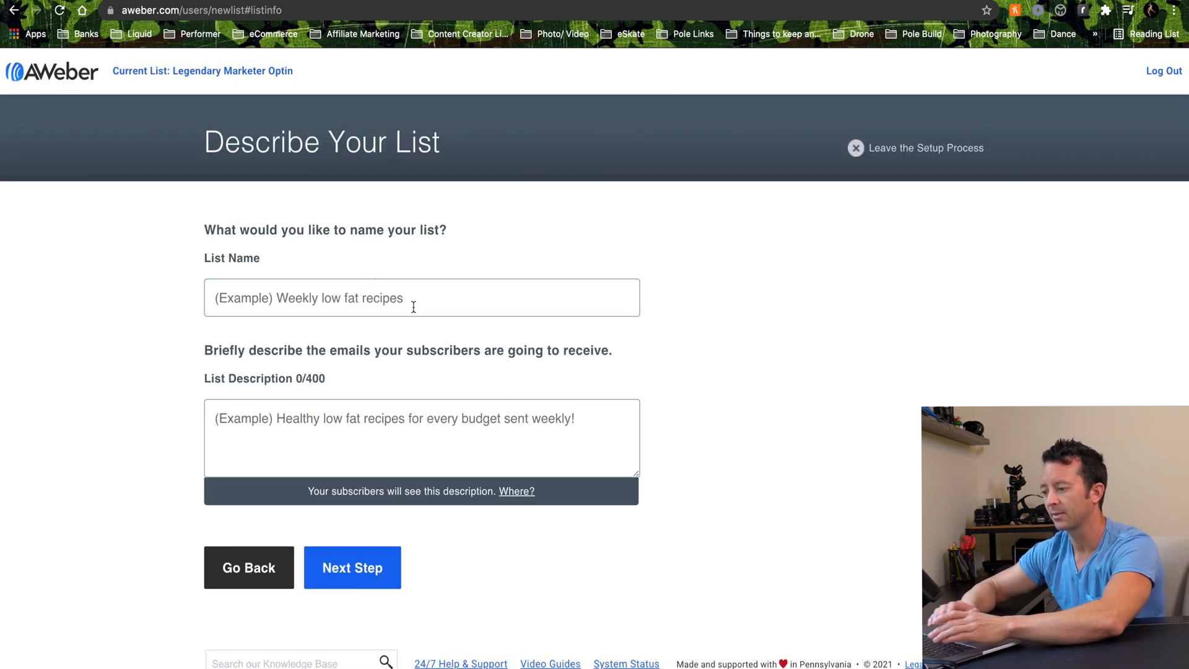
- Name the list 'test list for YT' with description 'email and marketing info', then continue
{"action": "left_click", "coordinate": [440, 299]}
{"action": "type", "text": "test "}
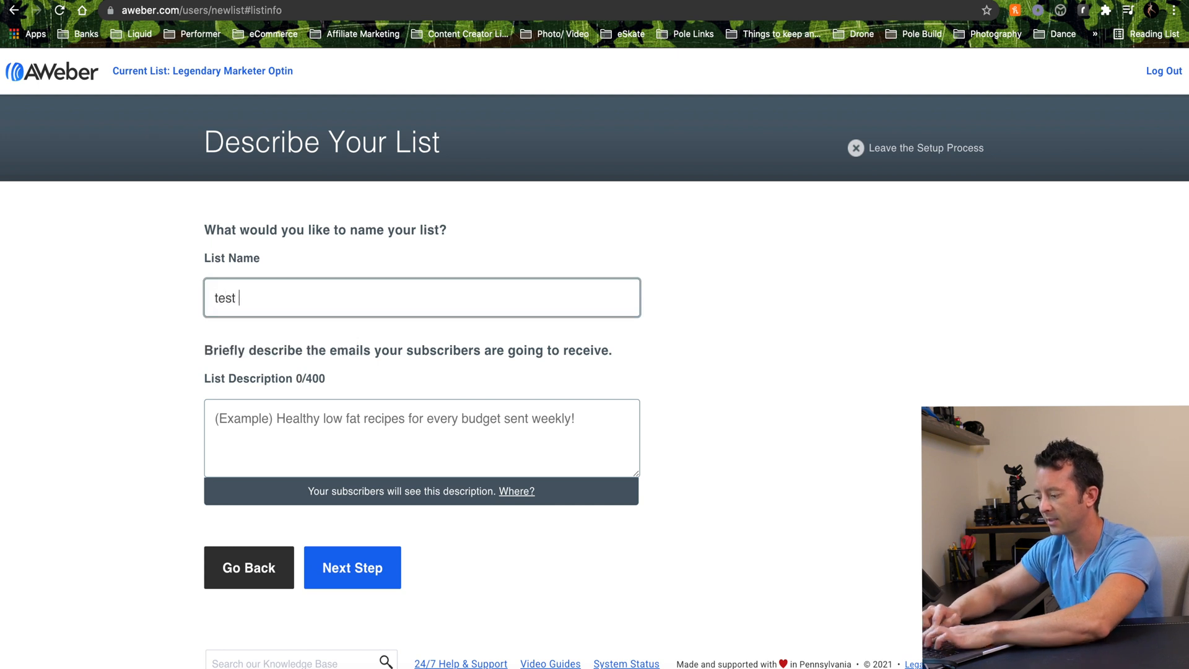
{"action": "type", "text": "list for "}
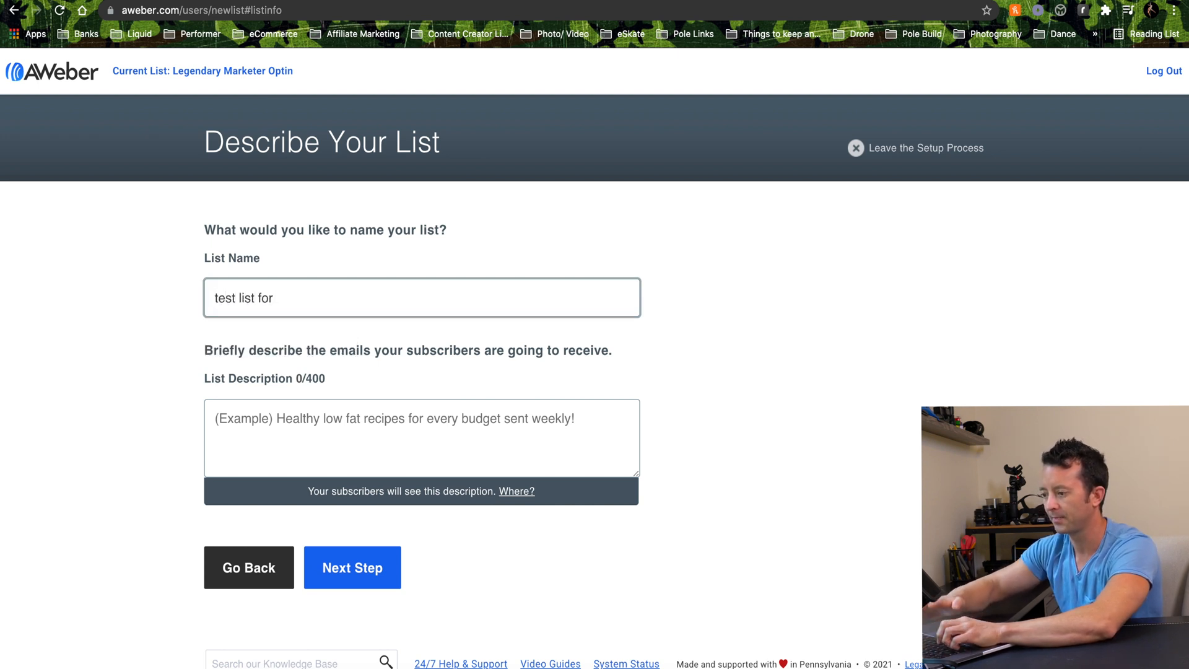
{"action": "type", "text": "YT"}
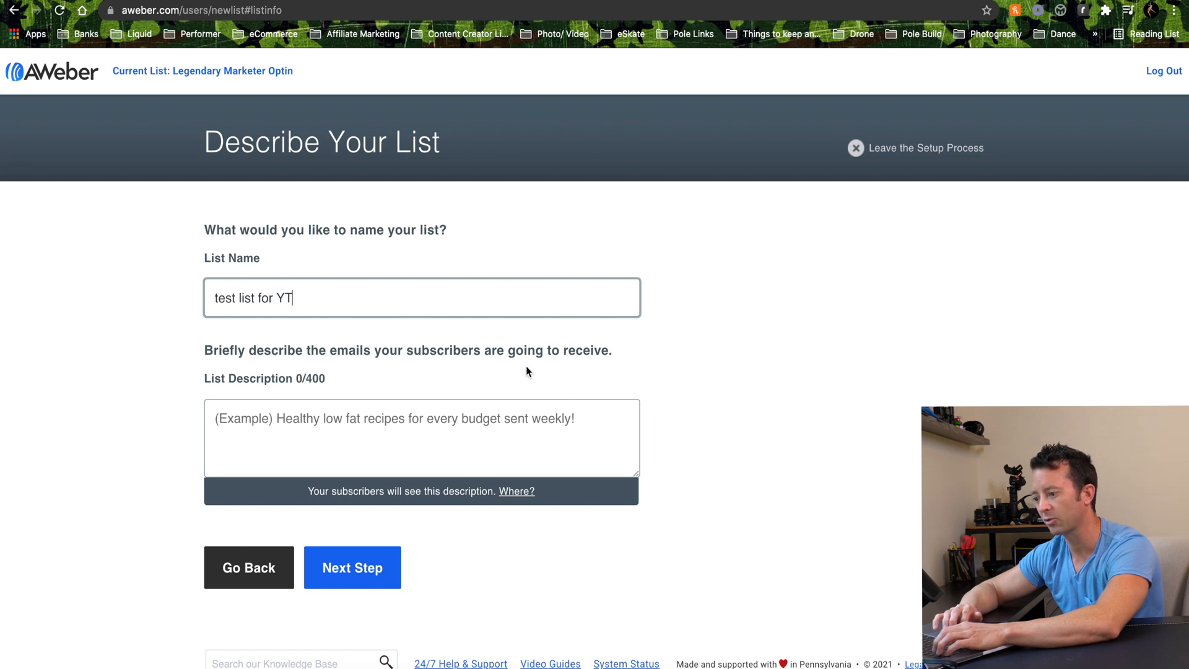
{"action": "left_click", "coordinate": [509, 440]}
{"action": "type", "text": "emai"}
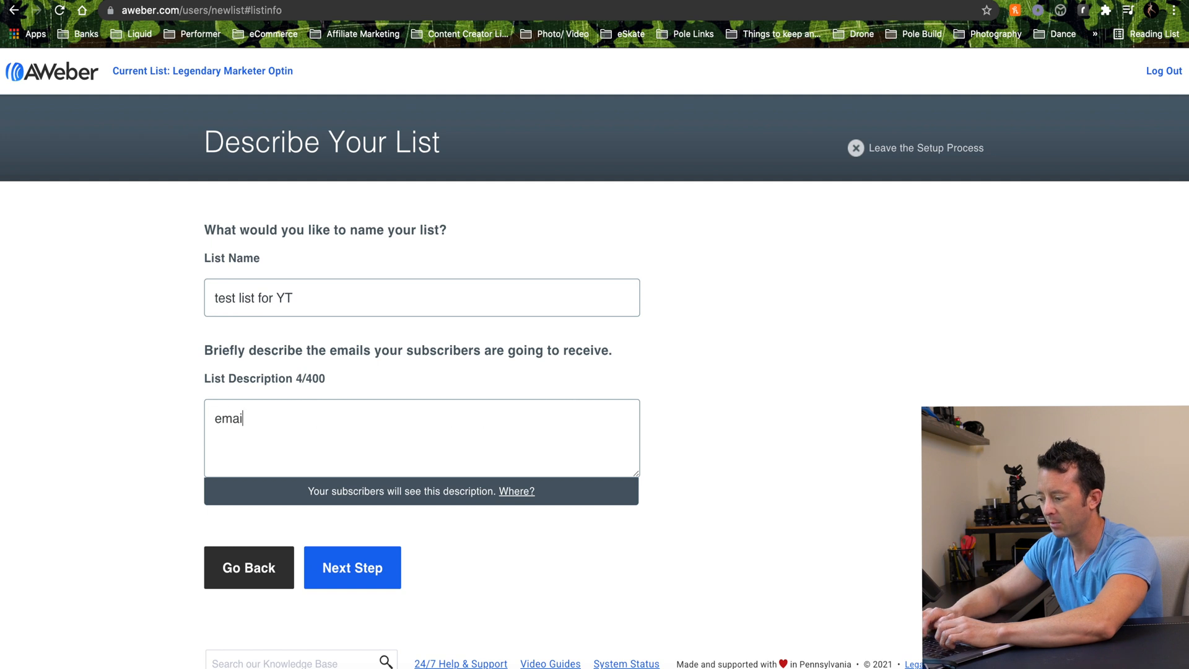
{"action": "type", "text": "l and marketing info"}
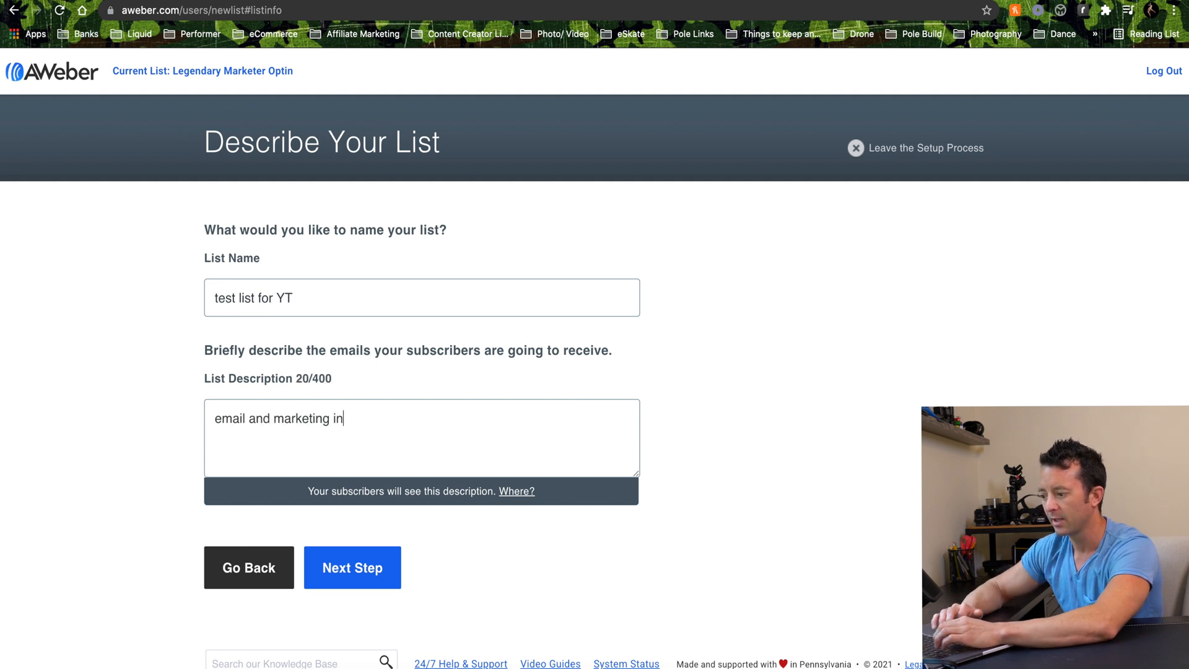
{"action": "left_click", "coordinate": [387, 571]}
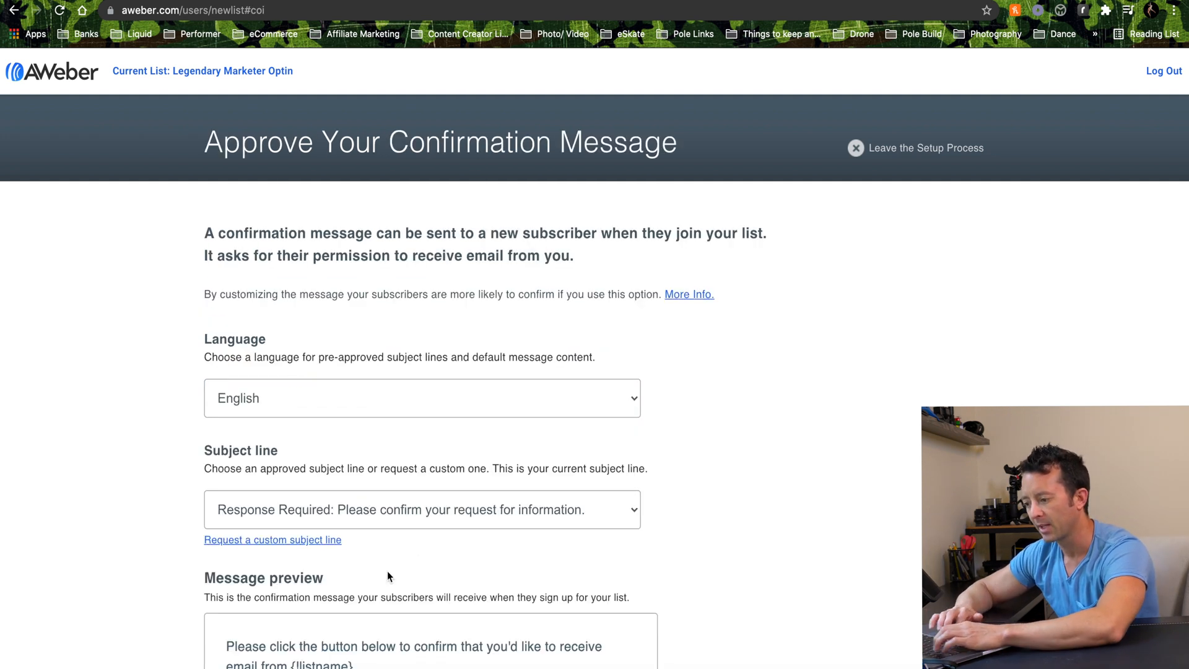
- Approve the confirmation message to create 'test list for YT' and load its dashboard
{"action": "scroll", "coordinate": [422, 424], "scroll_direction": "down", "scroll_amount": 3}
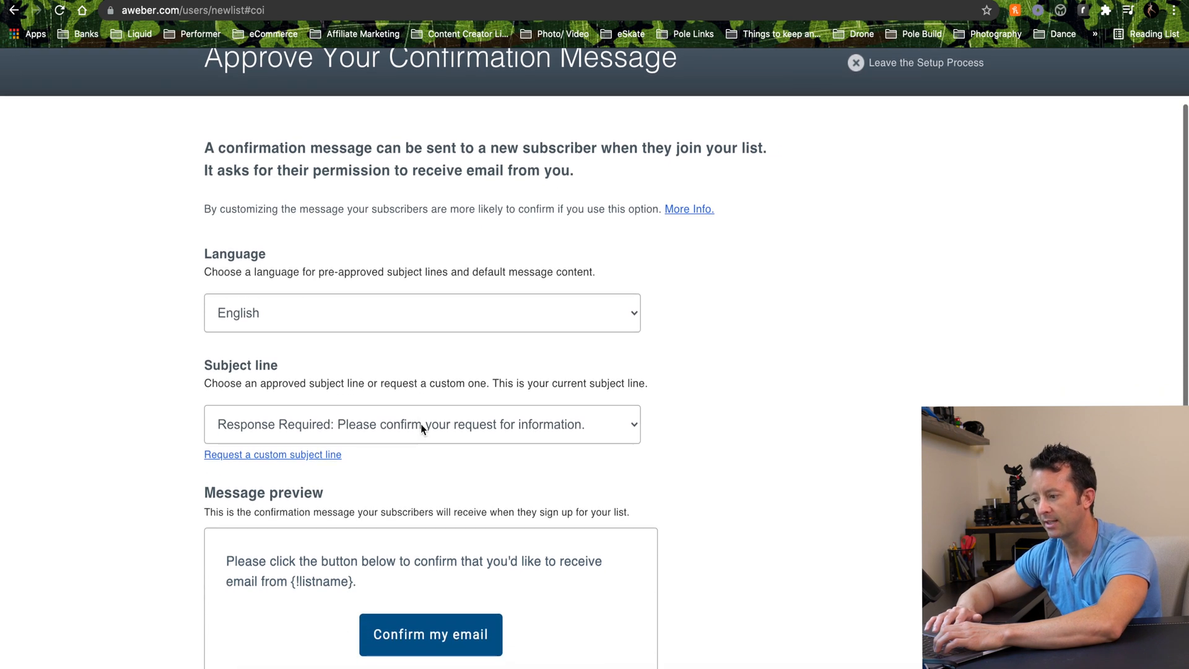
{"action": "scroll", "coordinate": [411, 337], "scroll_direction": "down", "scroll_amount": 5}
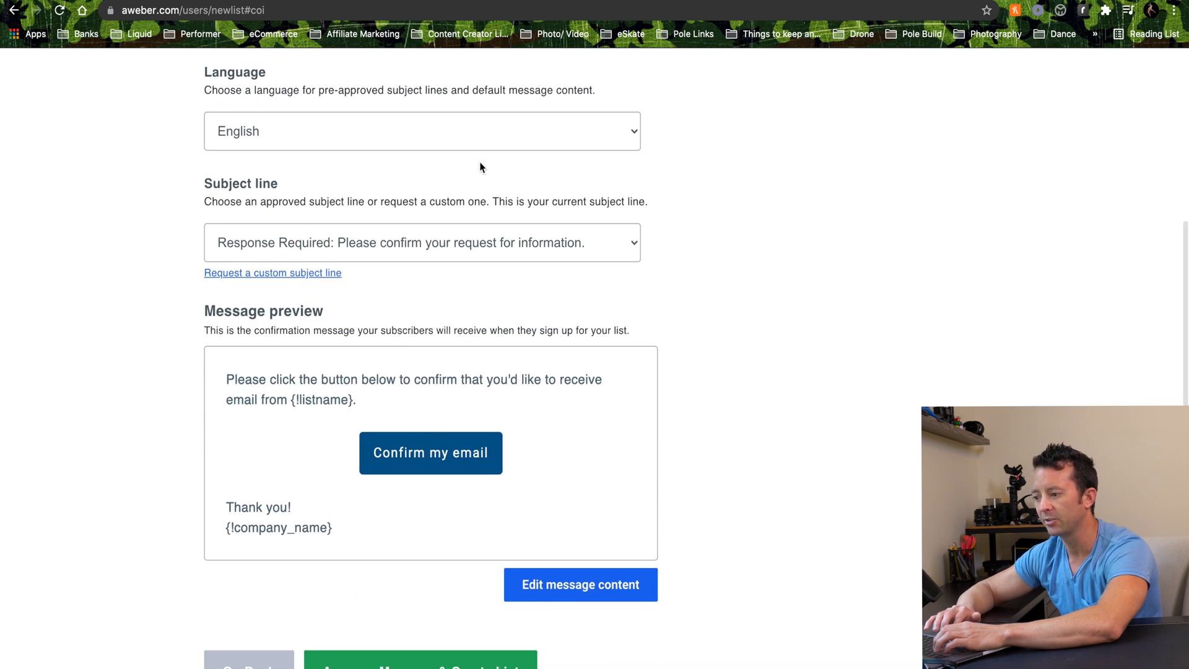
{"action": "scroll", "coordinate": [550, 245], "scroll_direction": "down", "scroll_amount": 1}
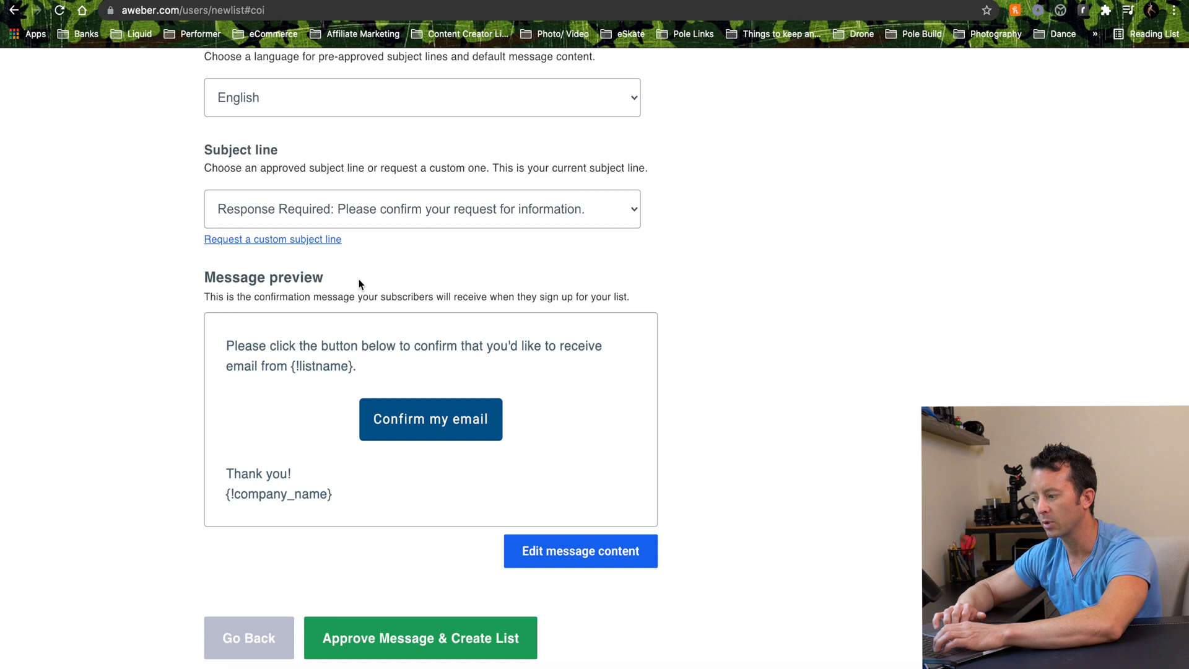
{"action": "scroll", "coordinate": [398, 296], "scroll_direction": "up", "scroll_amount": 1}
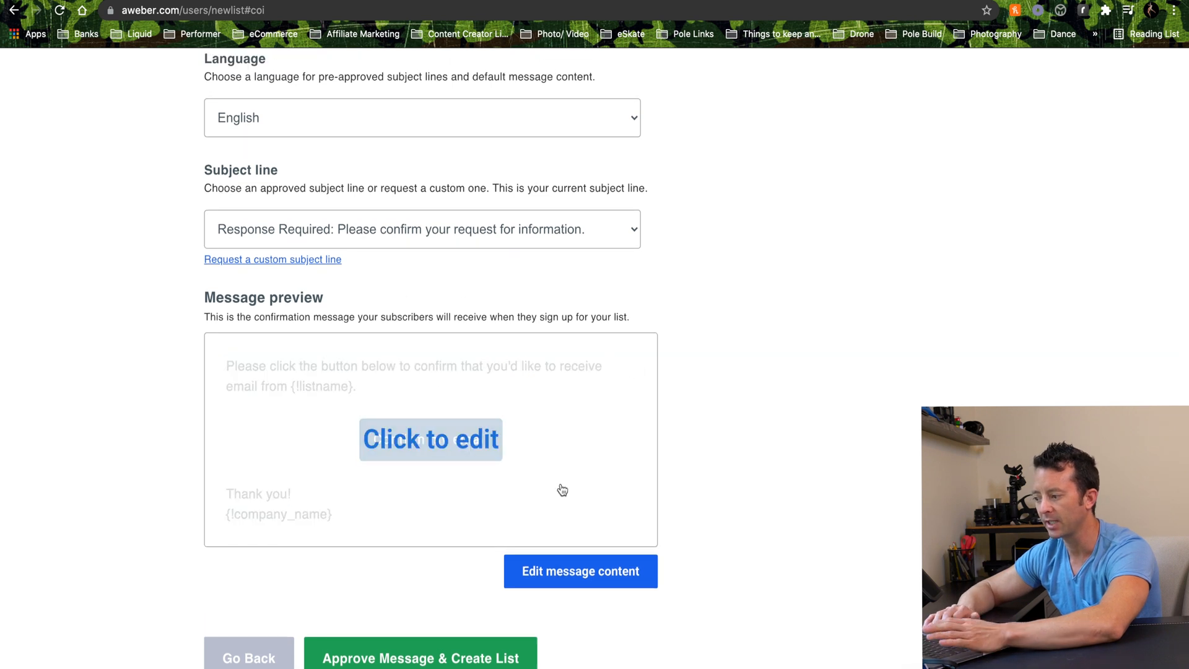
{"action": "scroll", "coordinate": [793, 338], "scroll_direction": "down", "scroll_amount": 2}
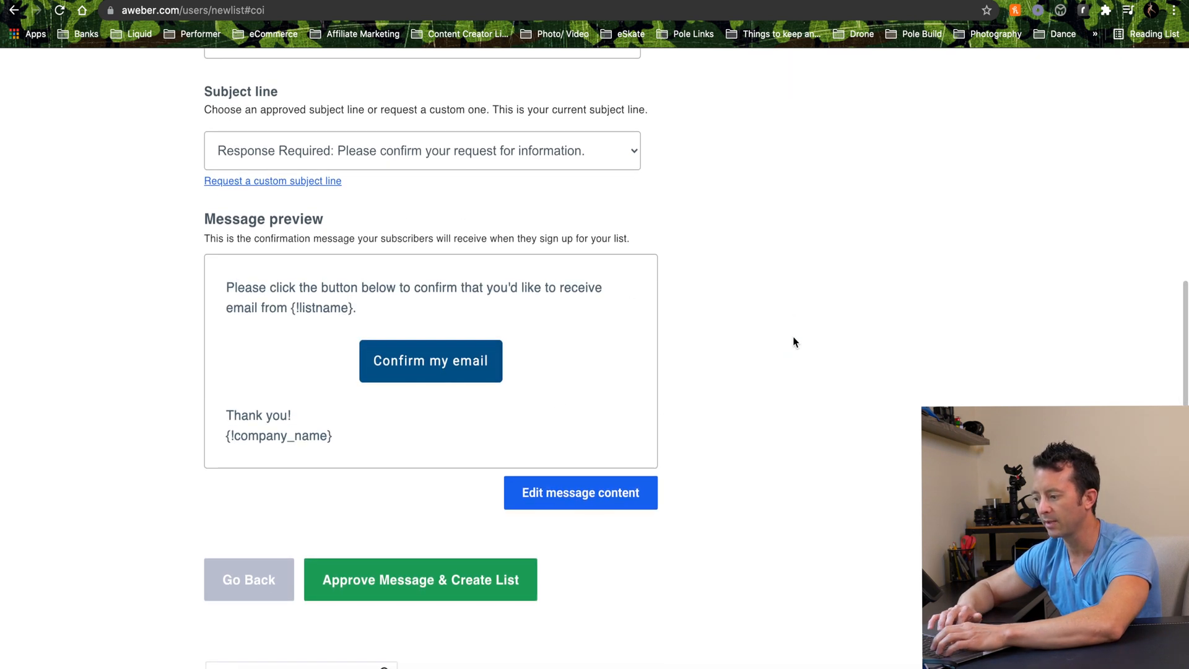
{"action": "left_click", "coordinate": [421, 584]}
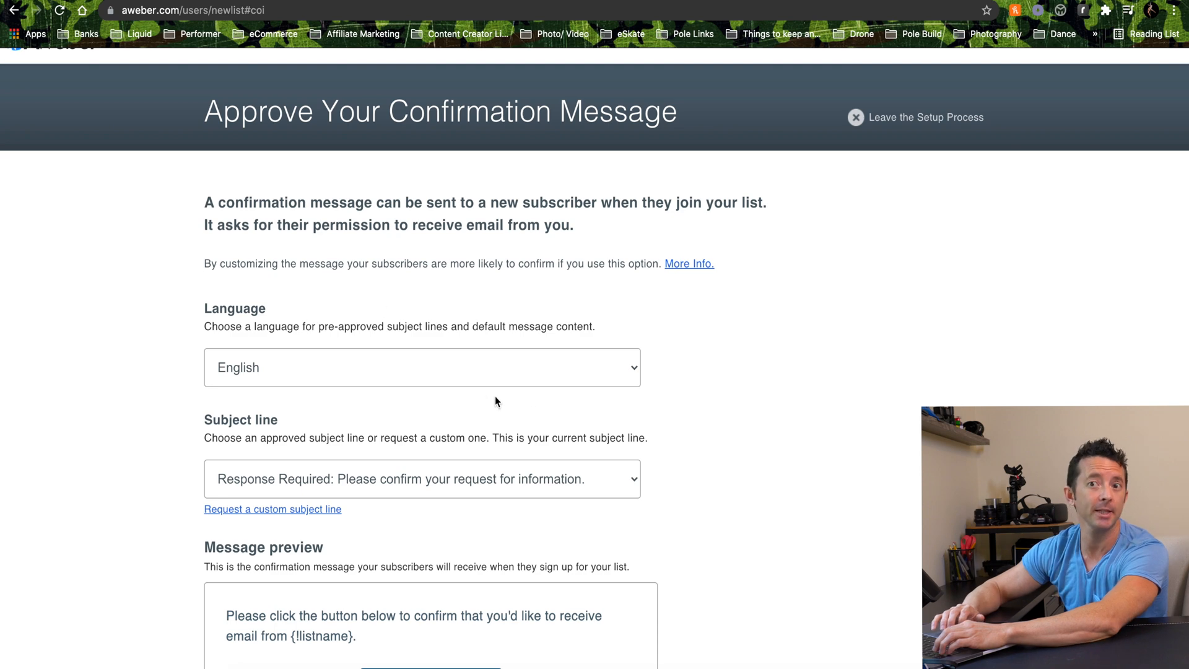
{"action": "scroll", "coordinate": [768, 396], "scroll_direction": "down", "scroll_amount": 5}
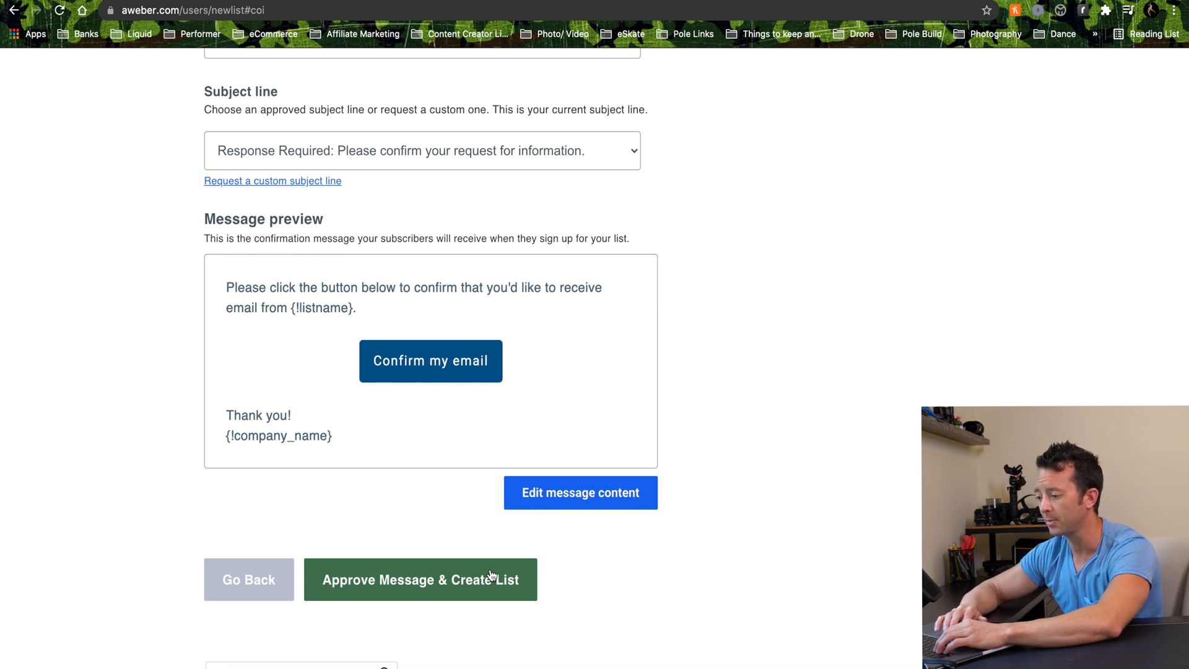
{"action": "left_click", "coordinate": [491, 574]}
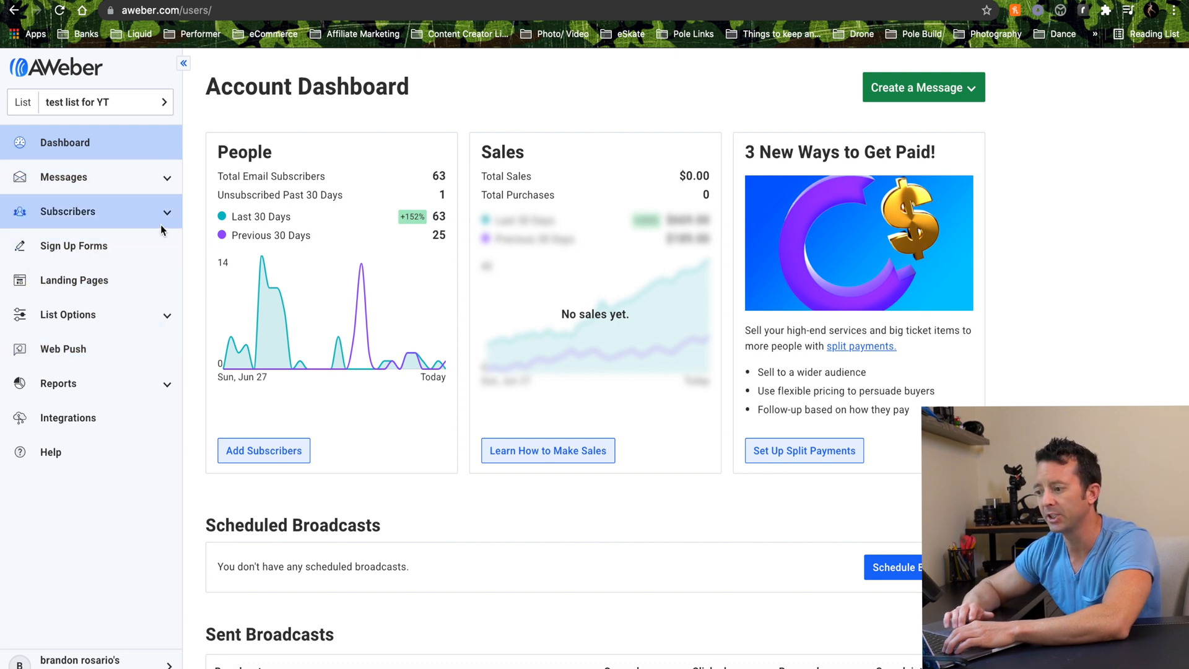
- Go to Messages > Campaigns and choose Create a Campaign
{"action": "left_click", "coordinate": [168, 181]}
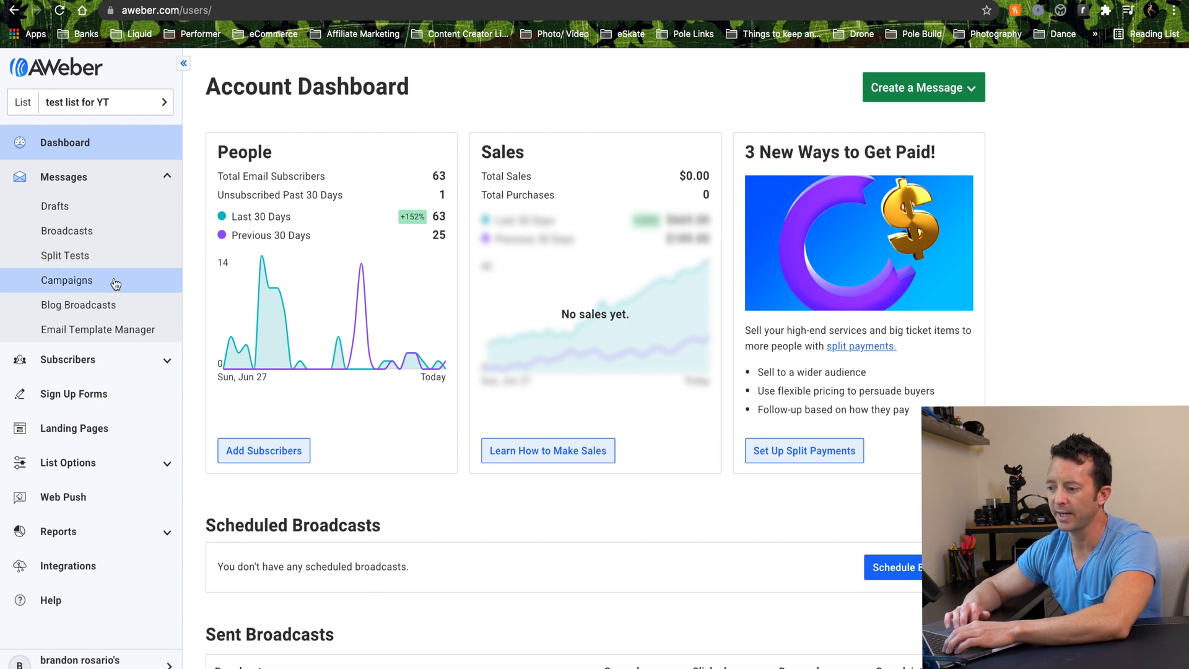
{"action": "left_click", "coordinate": [81, 287]}
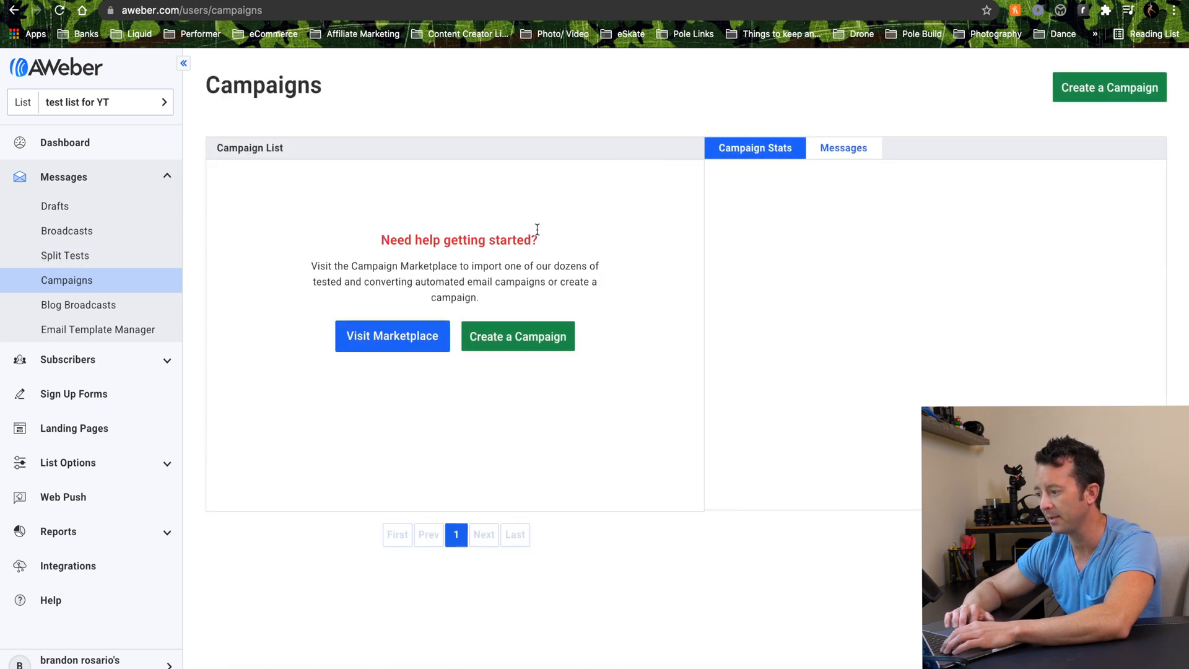
{"action": "left_click", "coordinate": [540, 336]}
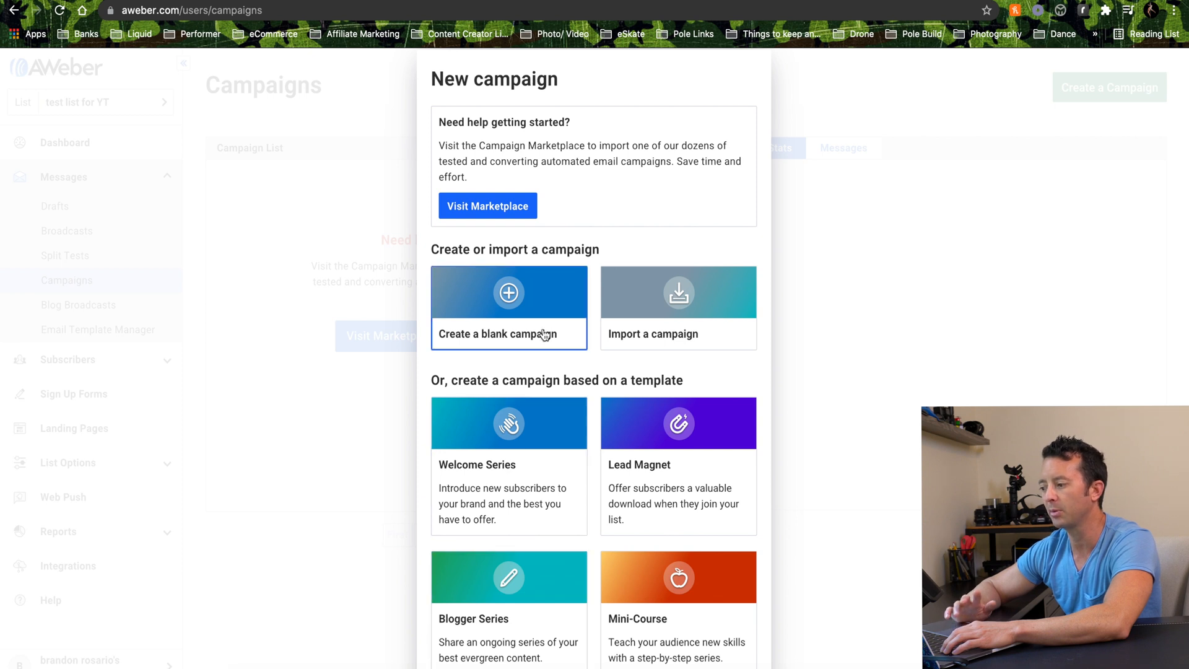
- Create a blank campaign named 'test YT folow up sequence'
{"action": "left_click", "coordinate": [512, 293]}
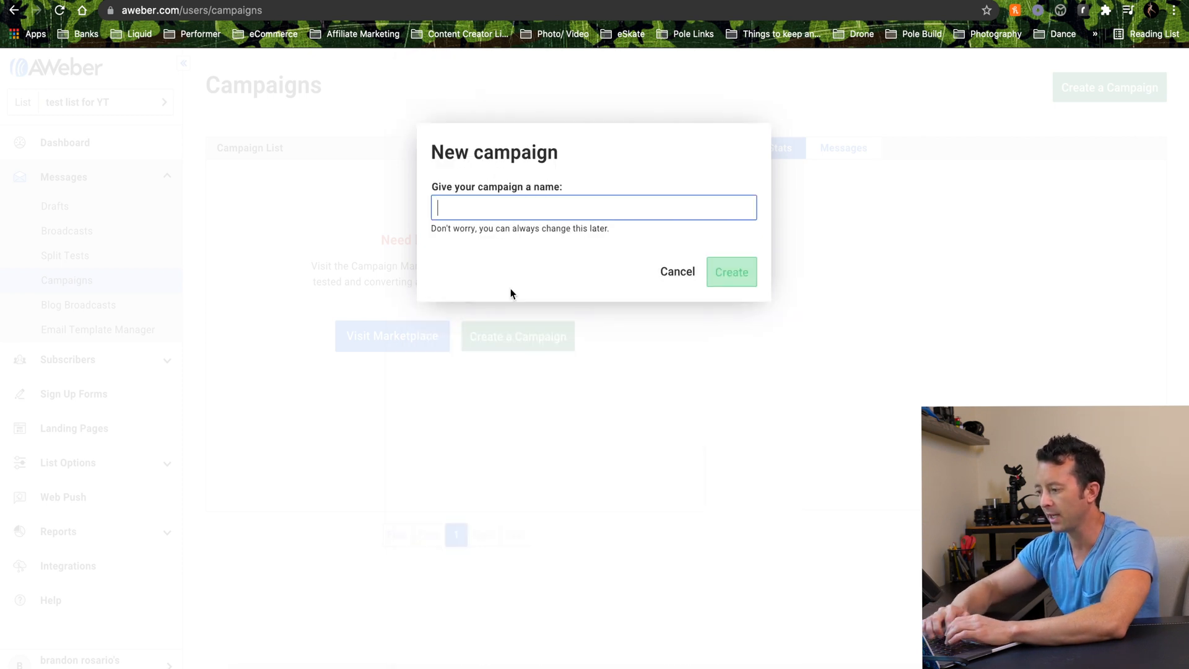
{"action": "type", "text": "test YT folow up sequence"}
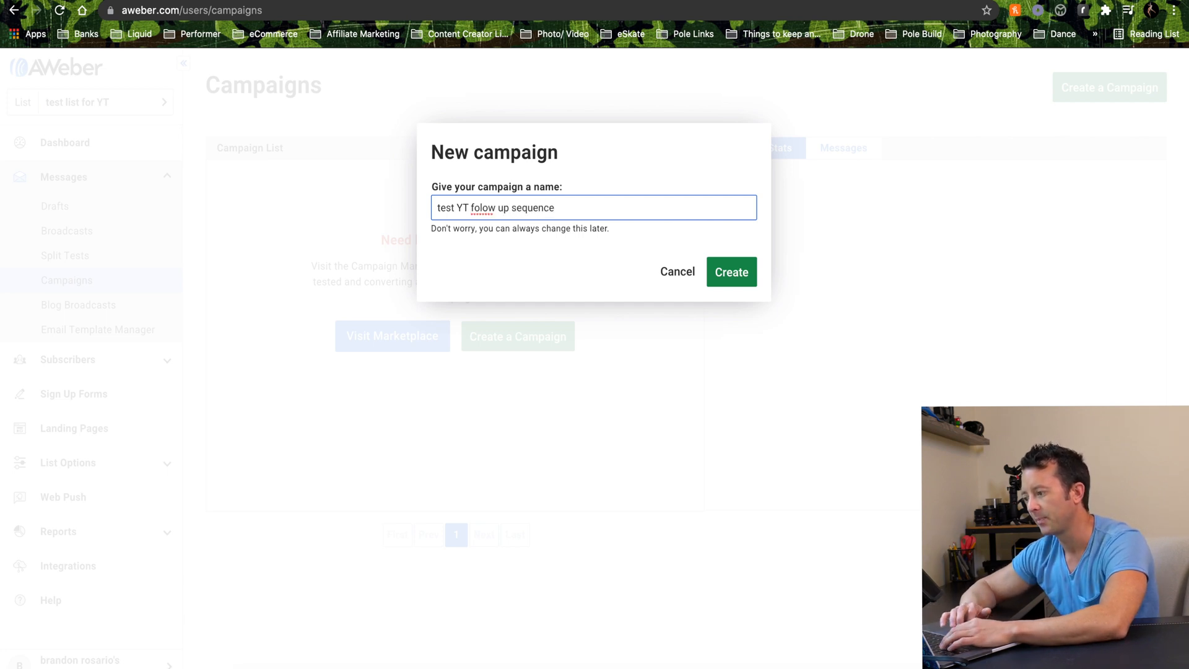
{"action": "left_click", "coordinate": [732, 273]}
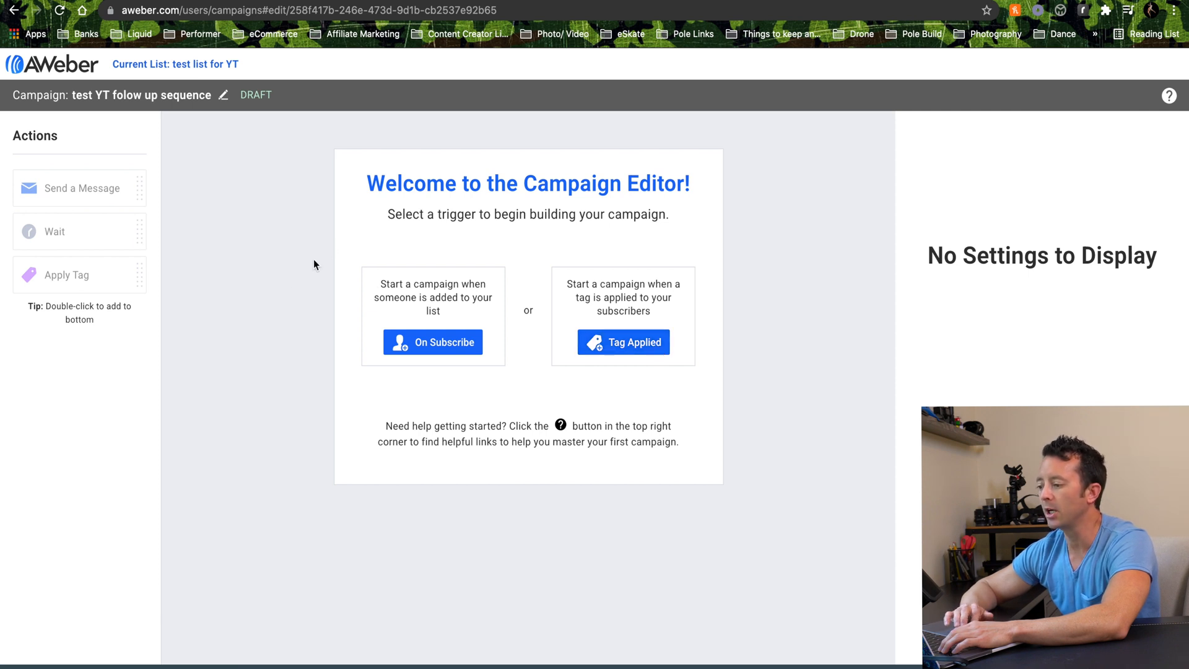
- Set the trigger to On Subscribe and add a Send a Message step after it
{"action": "left_click", "coordinate": [438, 345]}
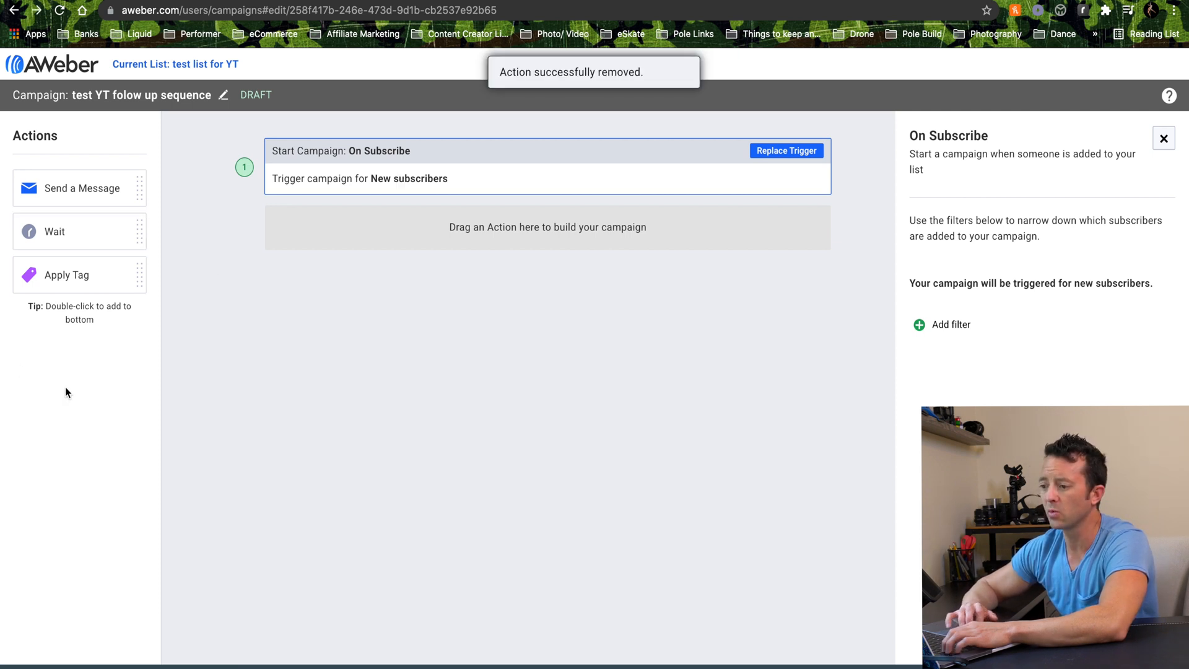
{"action": "double_click", "coordinate": [90, 188]}
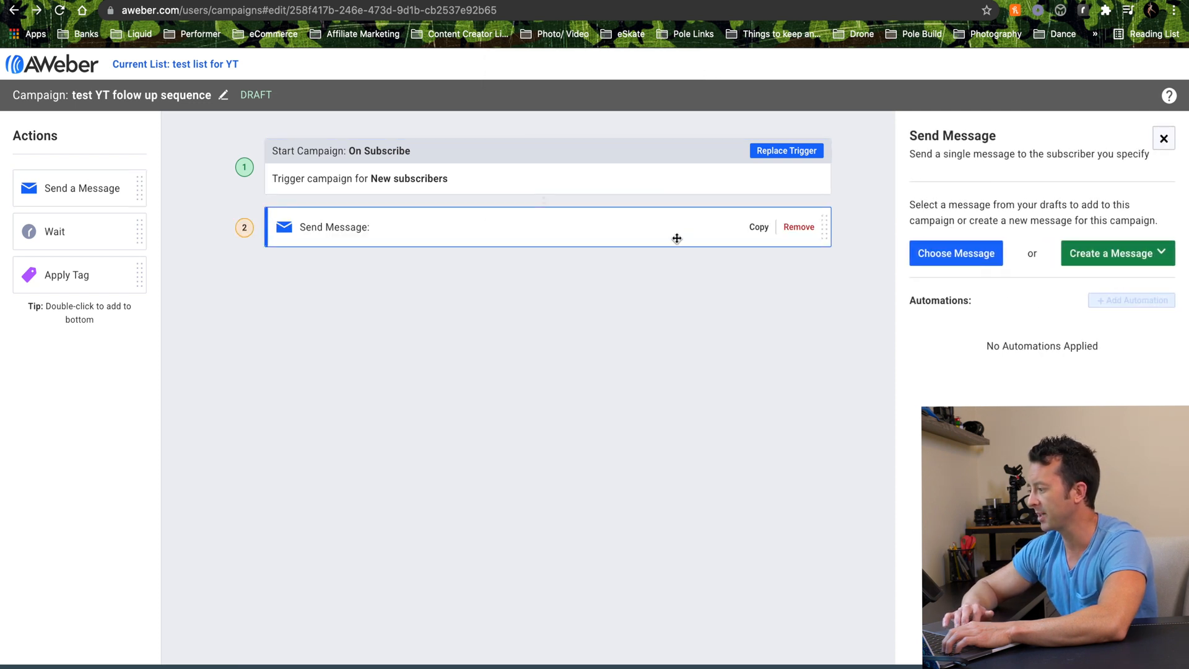
- Start the email in the Drag & Drop Email Builder, keeping the Plain (Left Aligned) template
{"action": "left_click", "coordinate": [1135, 259]}
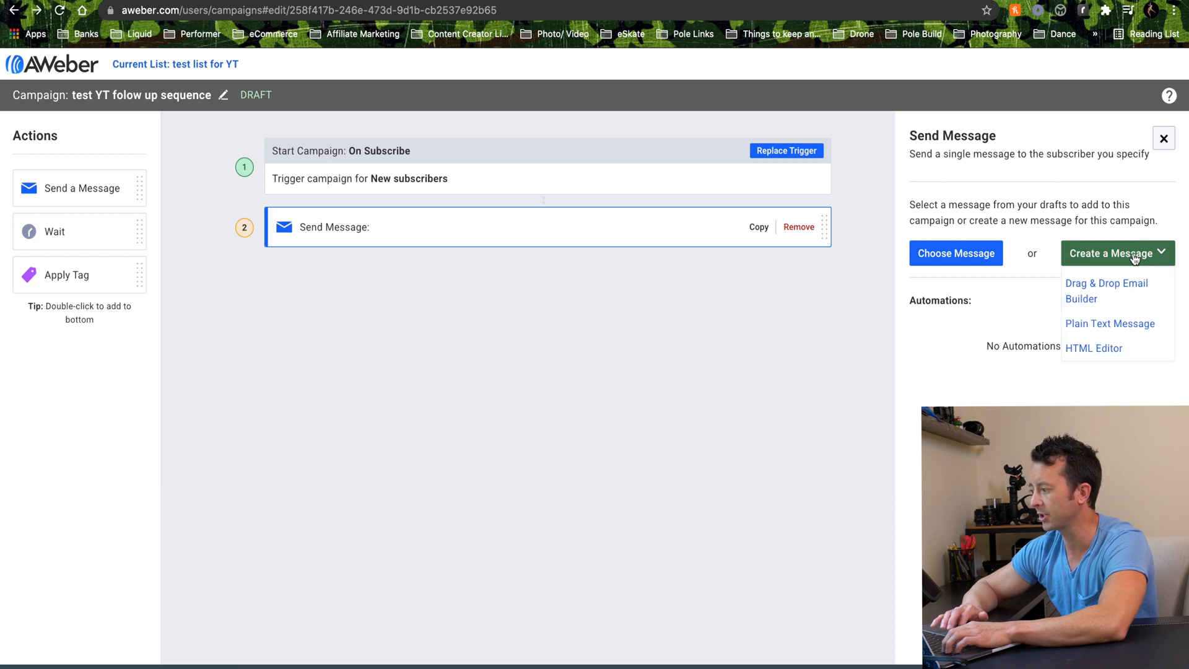
{"action": "left_click", "coordinate": [1131, 292]}
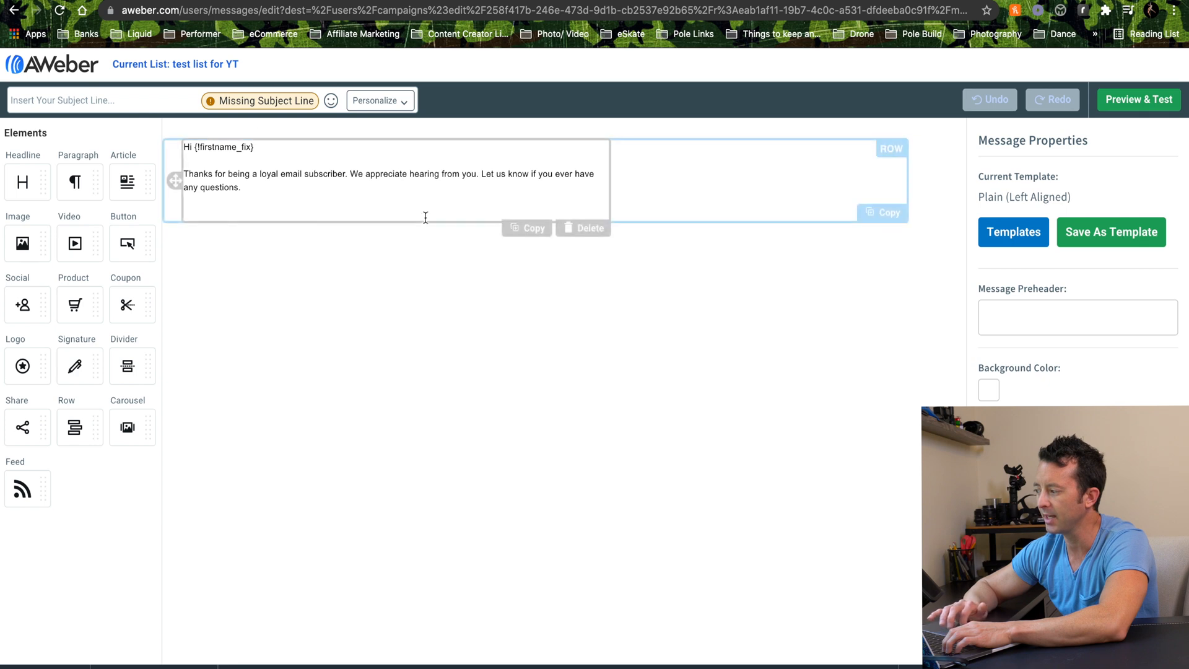
{"action": "left_click", "coordinate": [997, 237]}
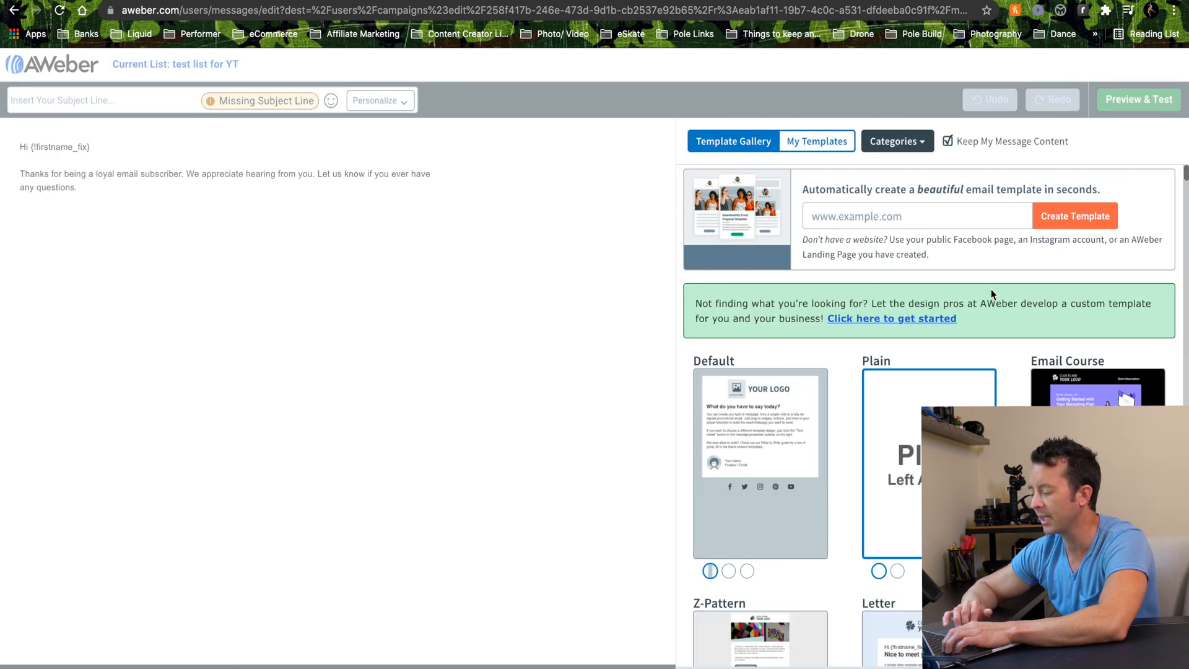
{"action": "scroll", "coordinate": [997, 239], "scroll_direction": "down", "scroll_amount": 5}
{"action": "scroll", "coordinate": [929, 371], "scroll_direction": "down", "scroll_amount": 12}
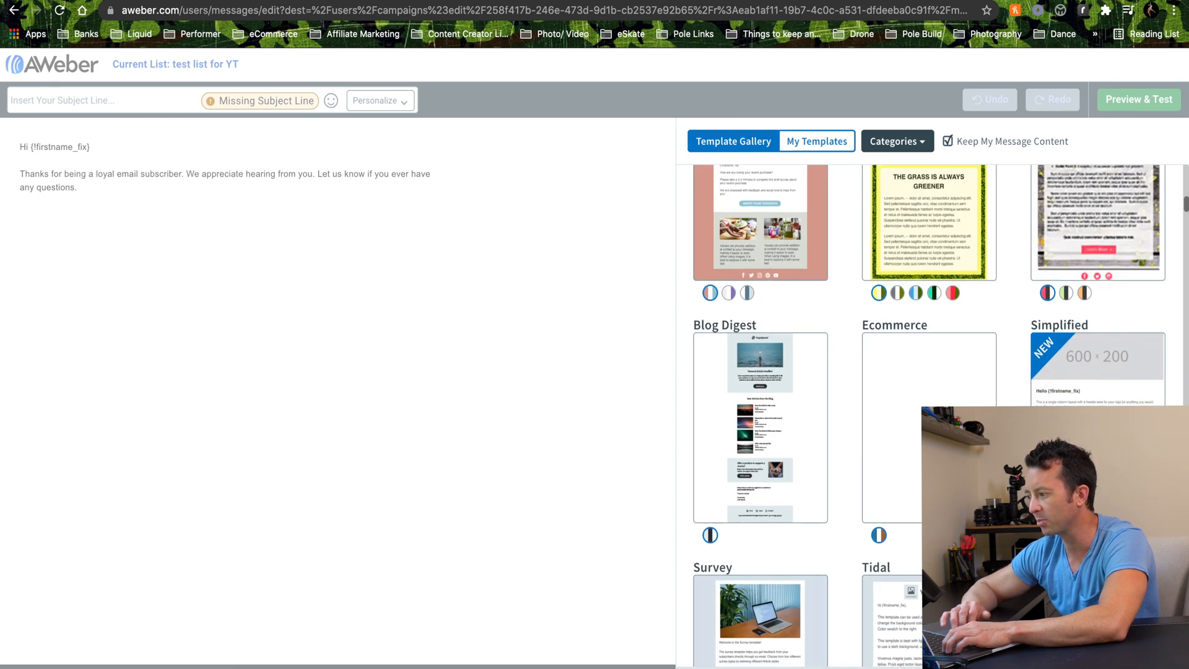
{"action": "scroll", "coordinate": [929, 409], "scroll_direction": "down", "scroll_amount": 5}
{"action": "scroll", "coordinate": [929, 409], "scroll_direction": "up", "scroll_amount": 20}
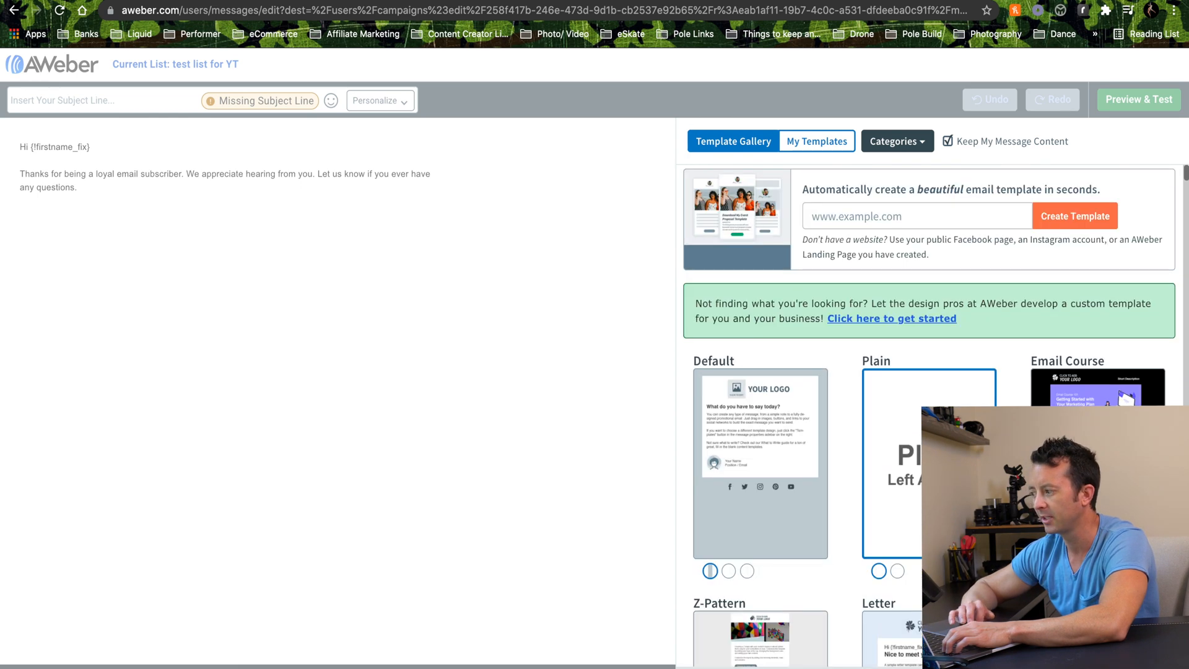
{"action": "left_click", "coordinate": [466, 382]}
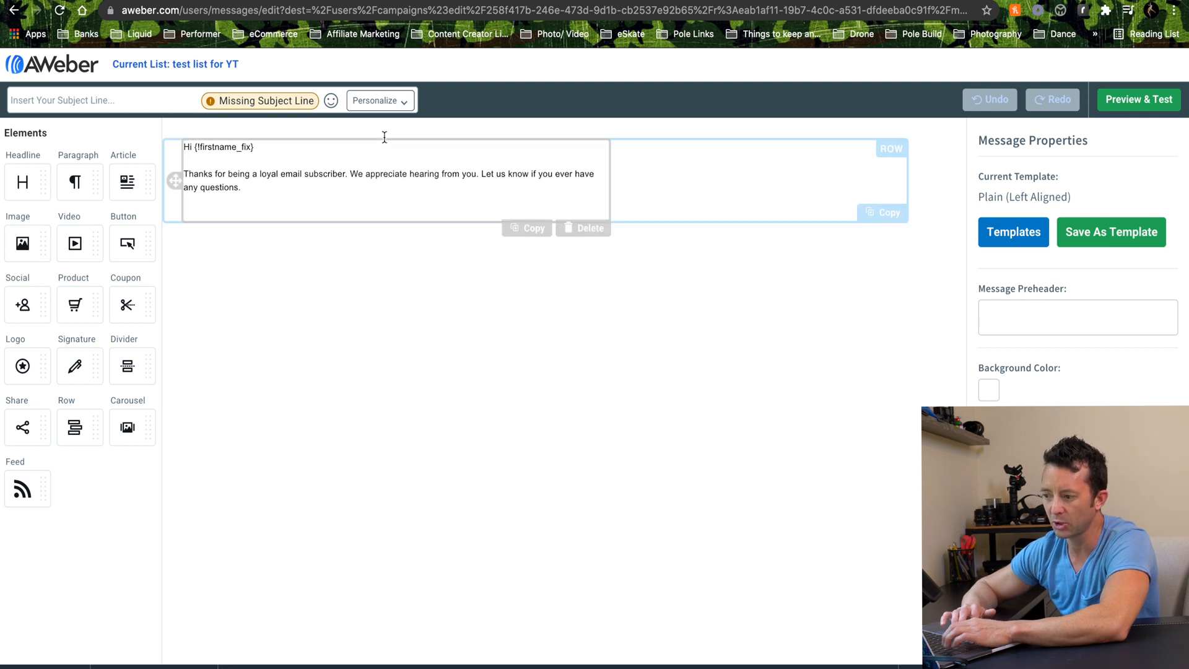
- Add an image block above the greeting holding the name-logo banner from My Images
{"action": "left_click_drag", "start_coordinate": [33, 246], "coordinate": [214, 154]}
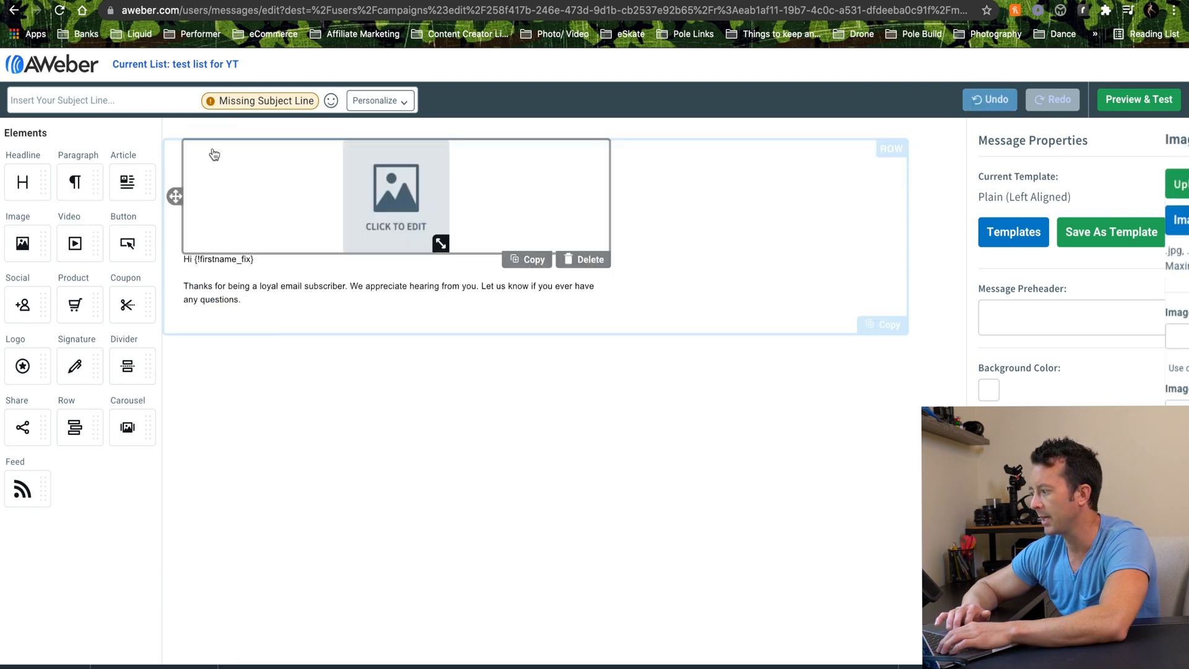
{"action": "left_click", "coordinate": [995, 222]}
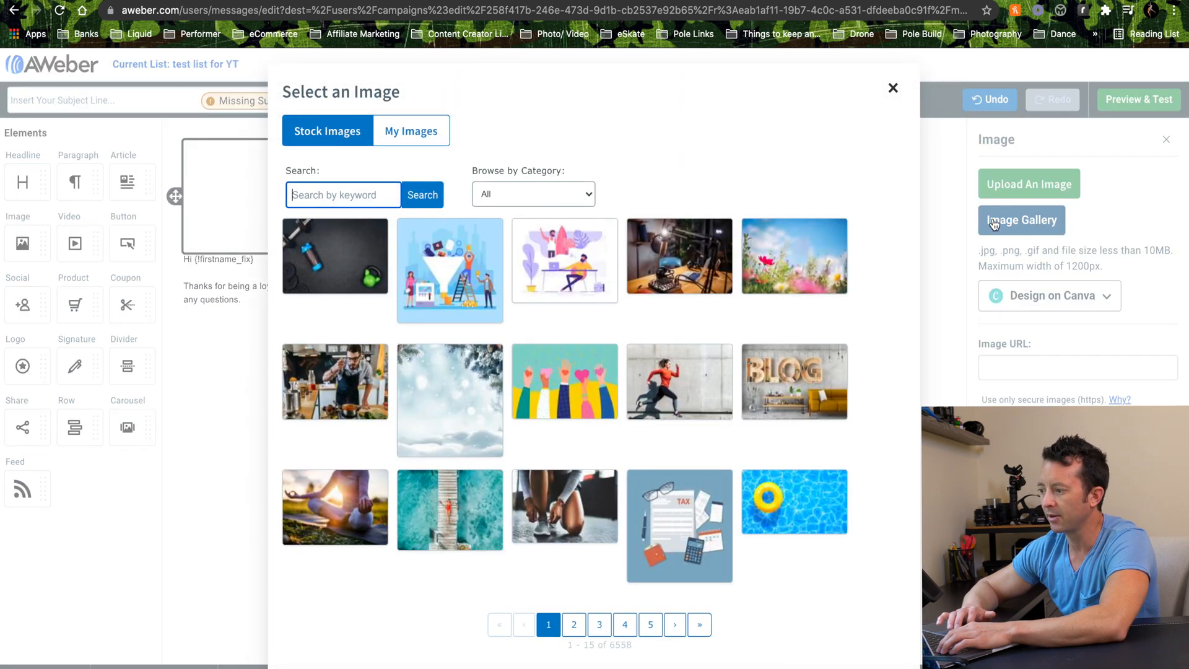
{"action": "left_click", "coordinate": [408, 140]}
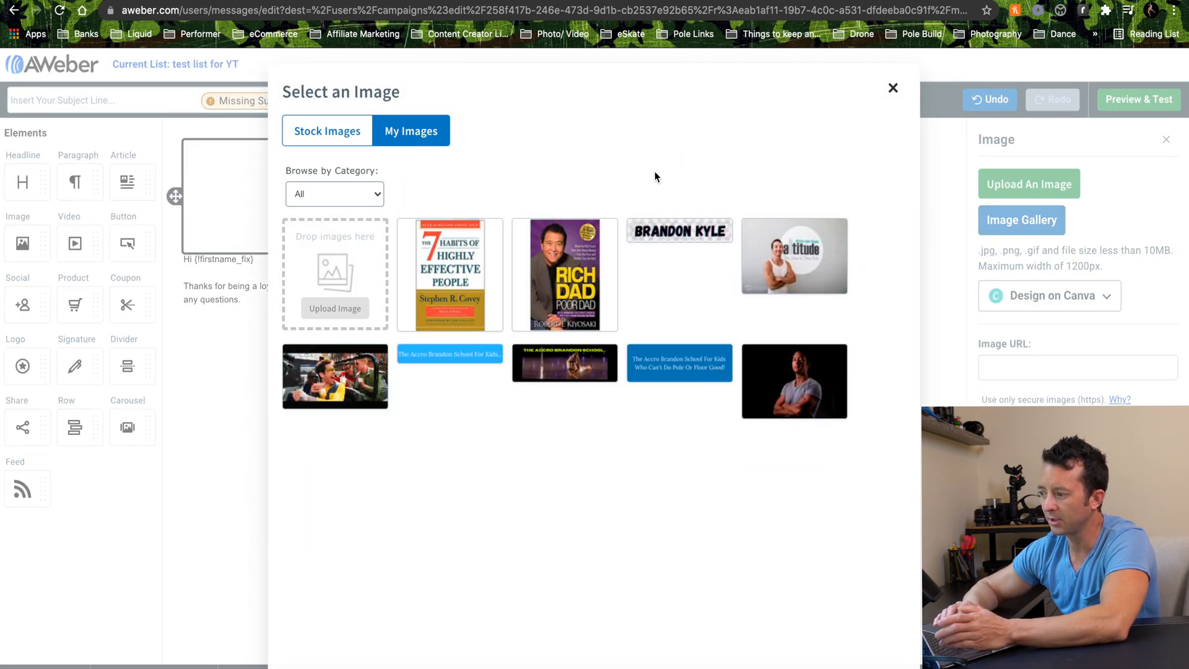
{"action": "left_click", "coordinate": [682, 232]}
{"action": "left_click", "coordinate": [529, 460]}
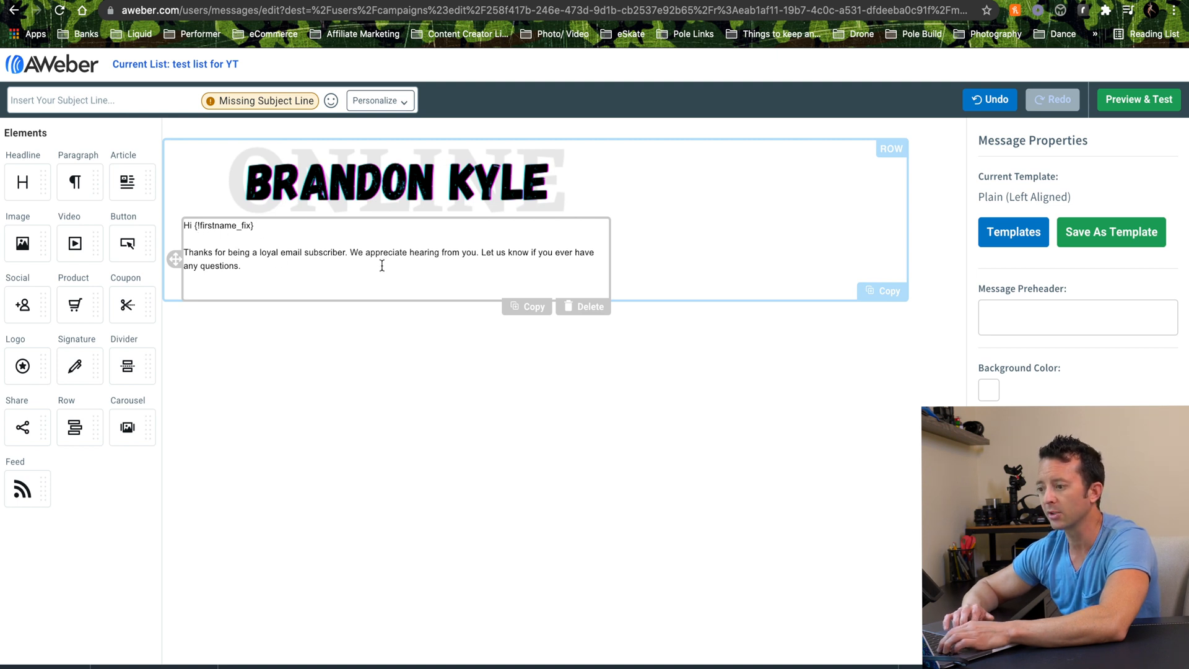
- Enter the subject line 'welcome heres your free ebook'
{"action": "left_click", "coordinate": [103, 100]}
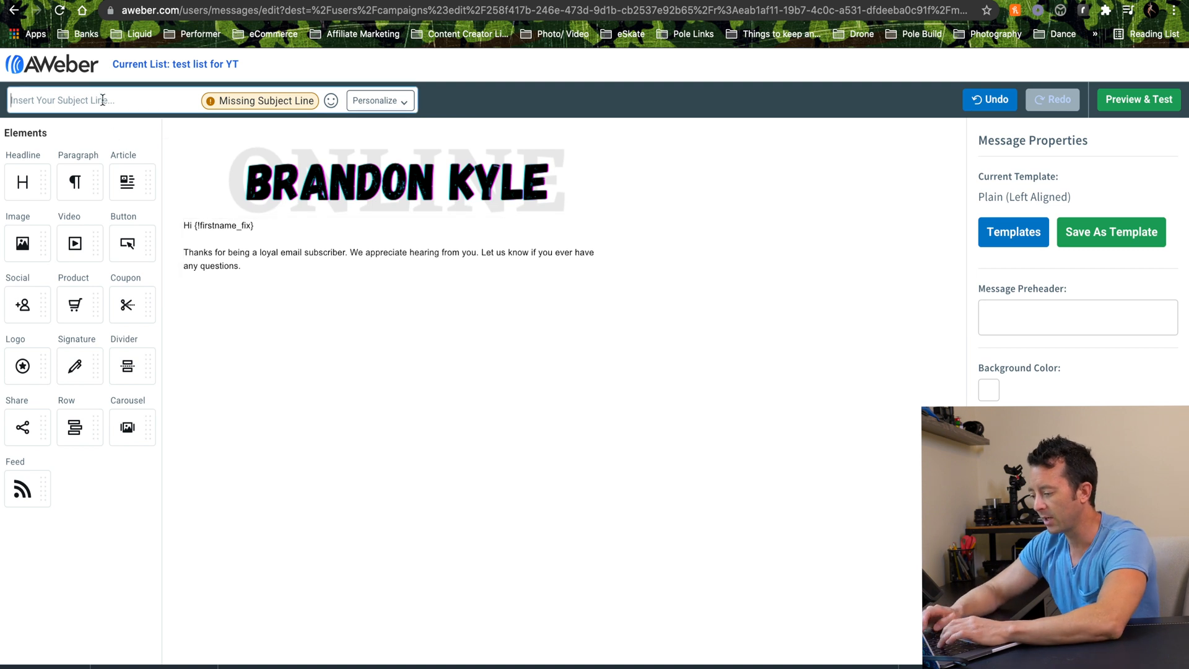
{"action": "type", "text": "welcome "}
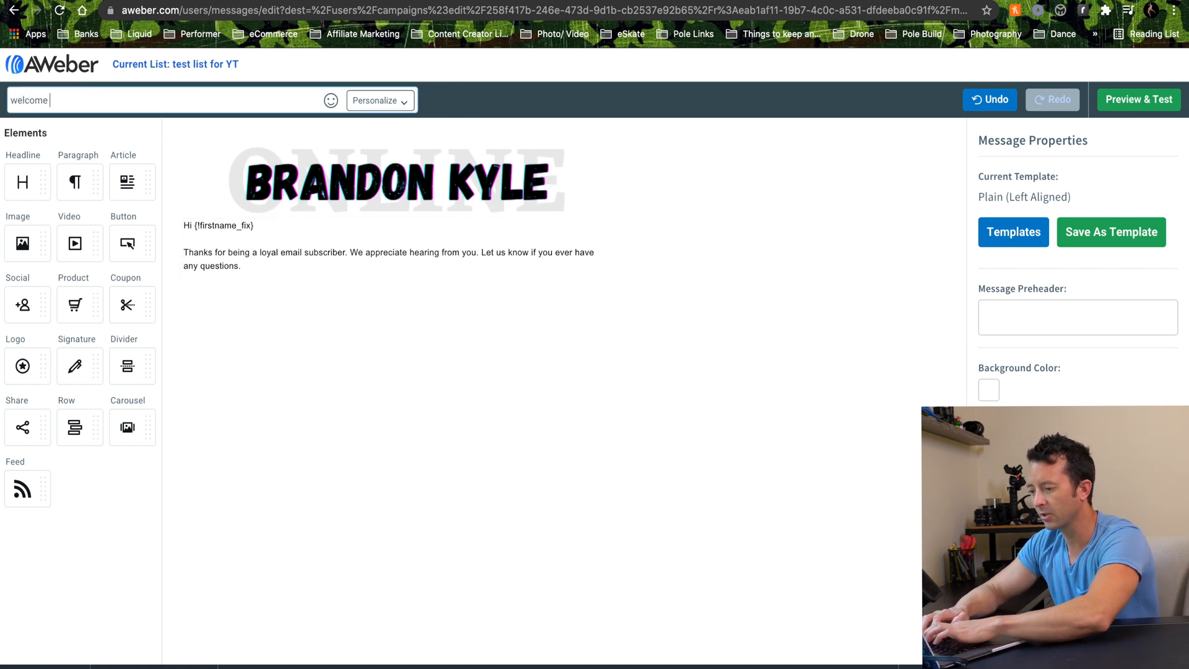
{"action": "type", "text": "heres your free ebook"}
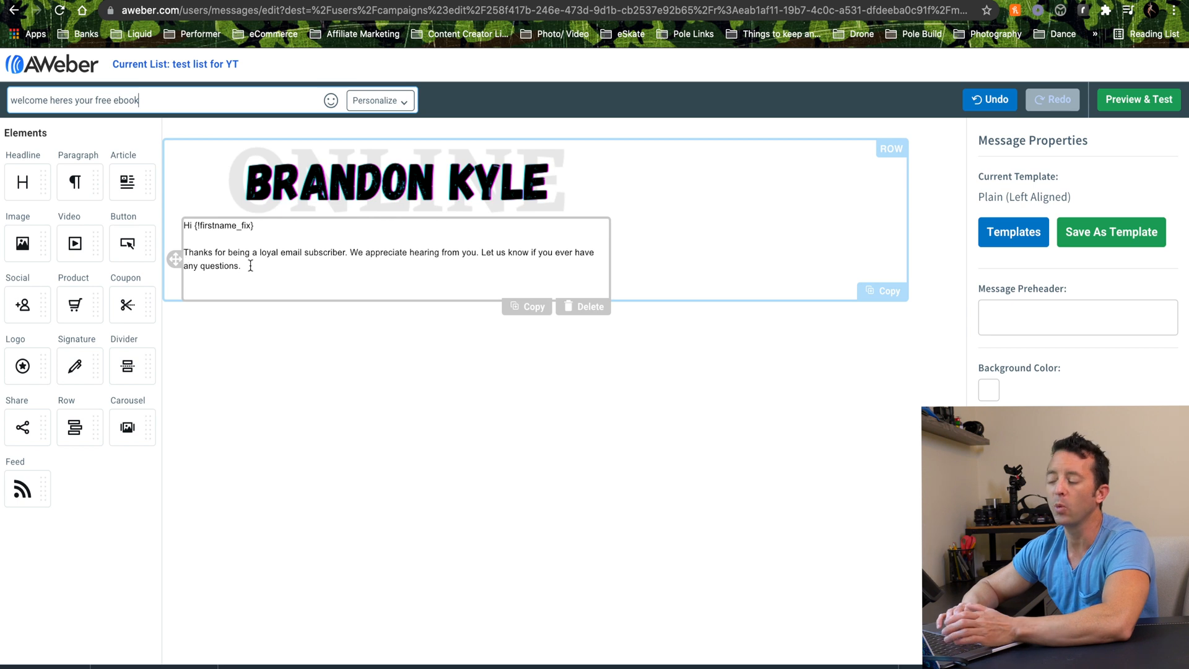
- Add the line 'heres the link to your ebook...' below the body paragraph and select it
{"action": "left_click", "coordinate": [311, 272]}
{"action": "left_click", "coordinate": [313, 270]}
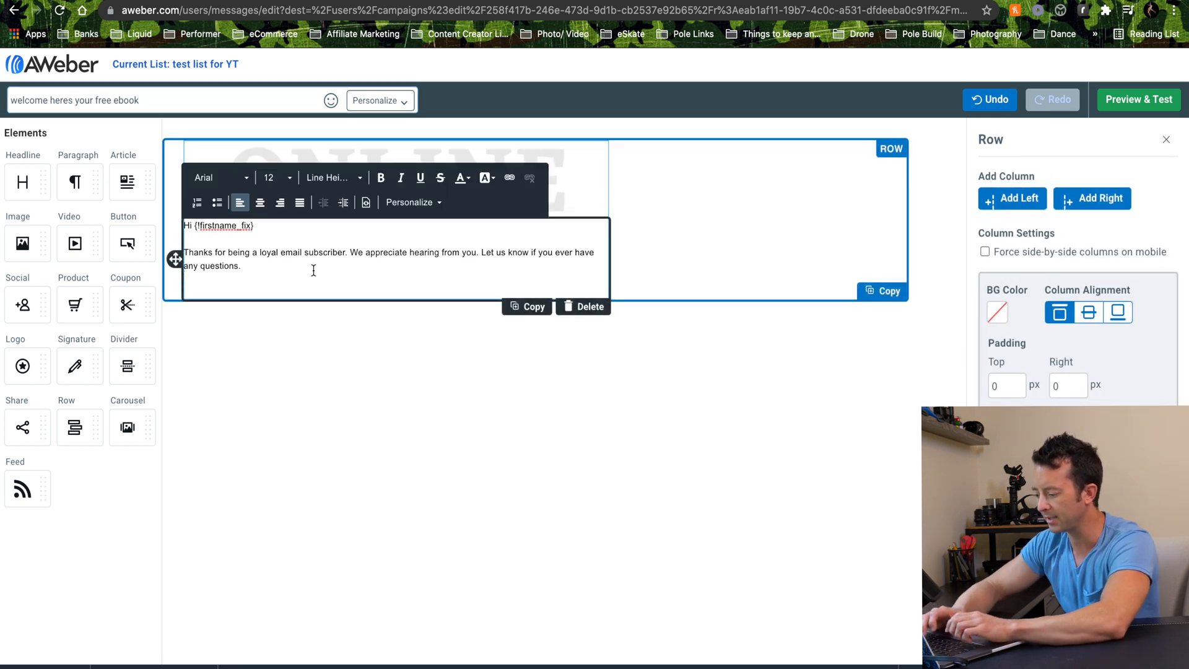
{"action": "key", "text": "Return"}
{"action": "key", "text": "Return"}
{"action": "key", "text": "Return"}
{"action": "type", "text": "here"}
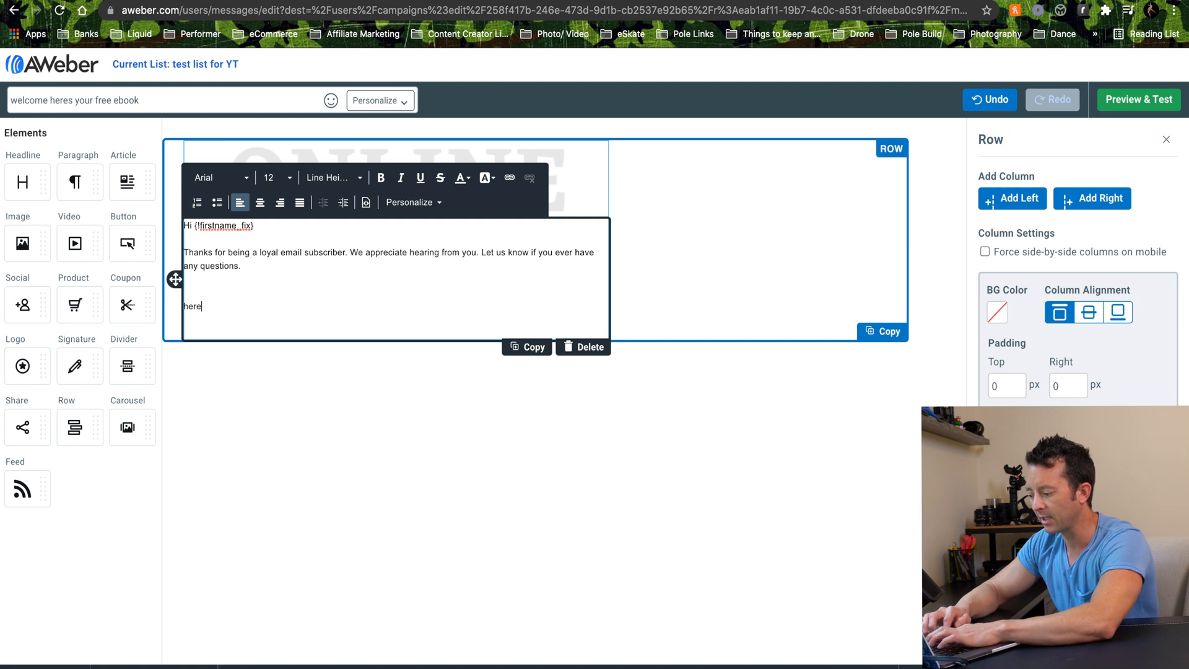
{"action": "type", "text": "s the link to your enbook"}
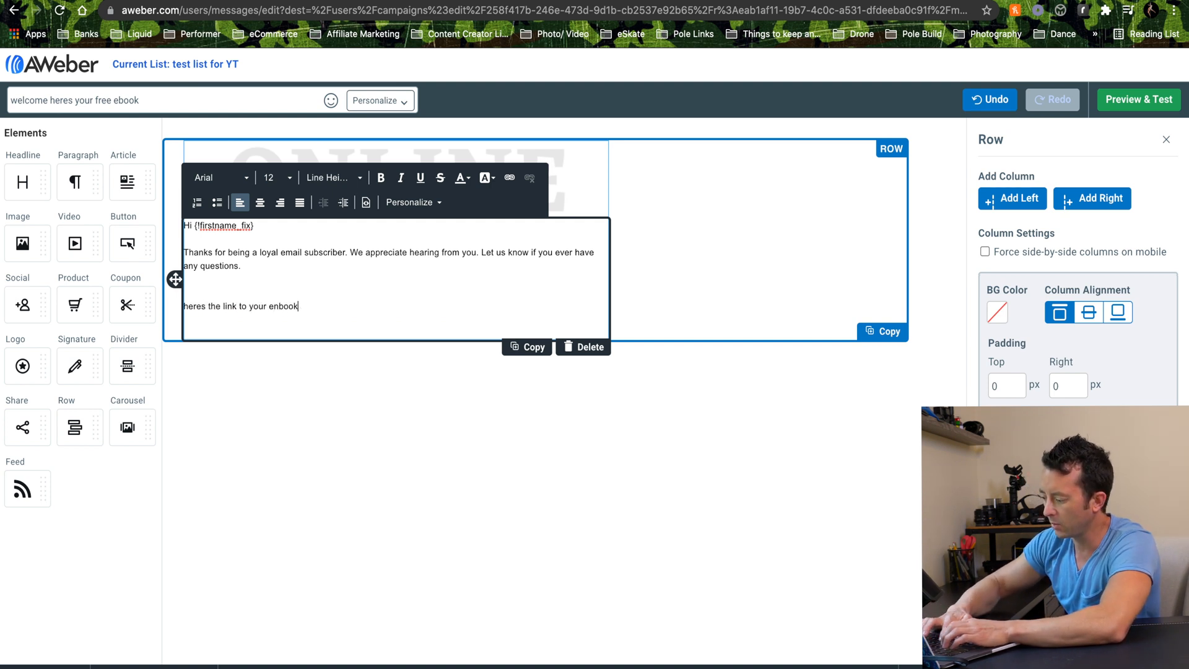
{"action": "key", "text": "BackSpace"}
{"action": "key", "text": "BackSpace"}
{"action": "key", "text": "BackSpace"}
{"action": "key", "text": "BackSpace"}
{"action": "key", "text": "BackSpace"}
{"action": "type", "text": "book..."}
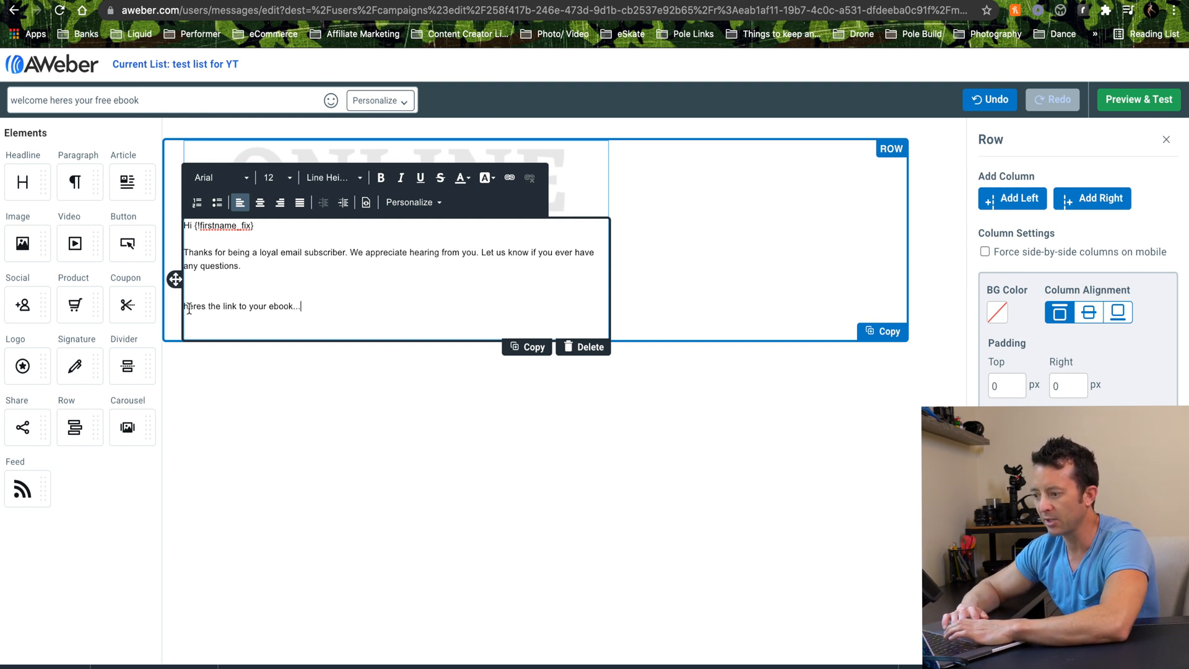
{"action": "left_click_drag", "start_coordinate": [183, 306], "coordinate": [309, 306]}
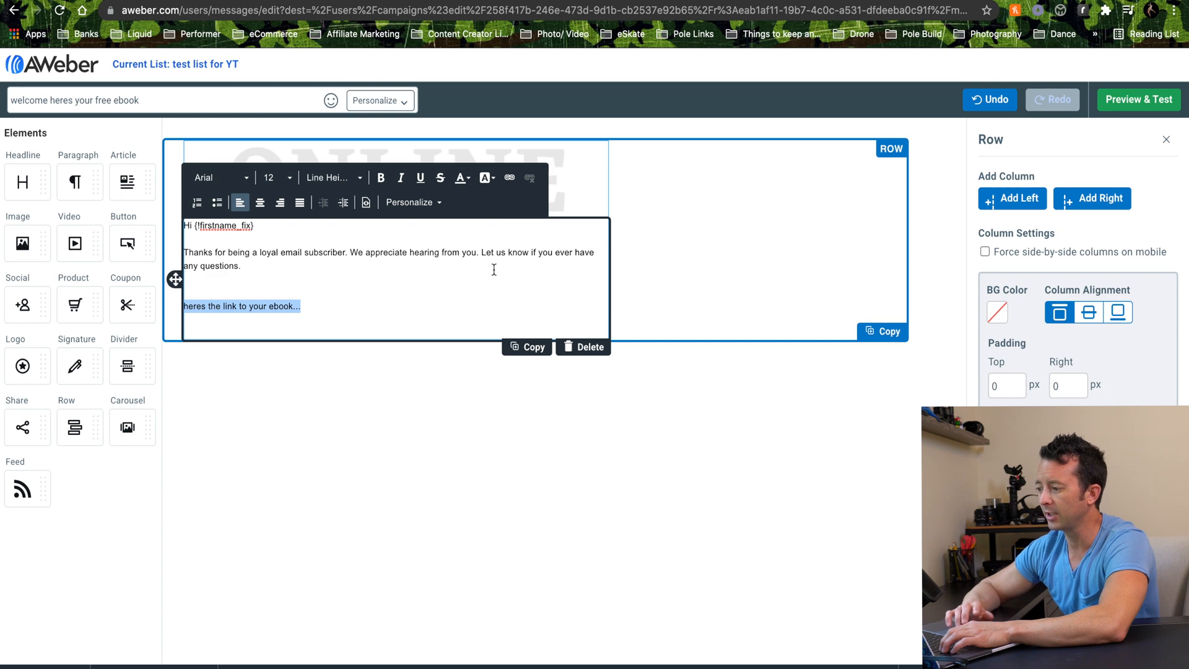
- Abandon linking the ebook line without a URL and add blank lines below it
{"action": "left_click", "coordinate": [510, 179]}
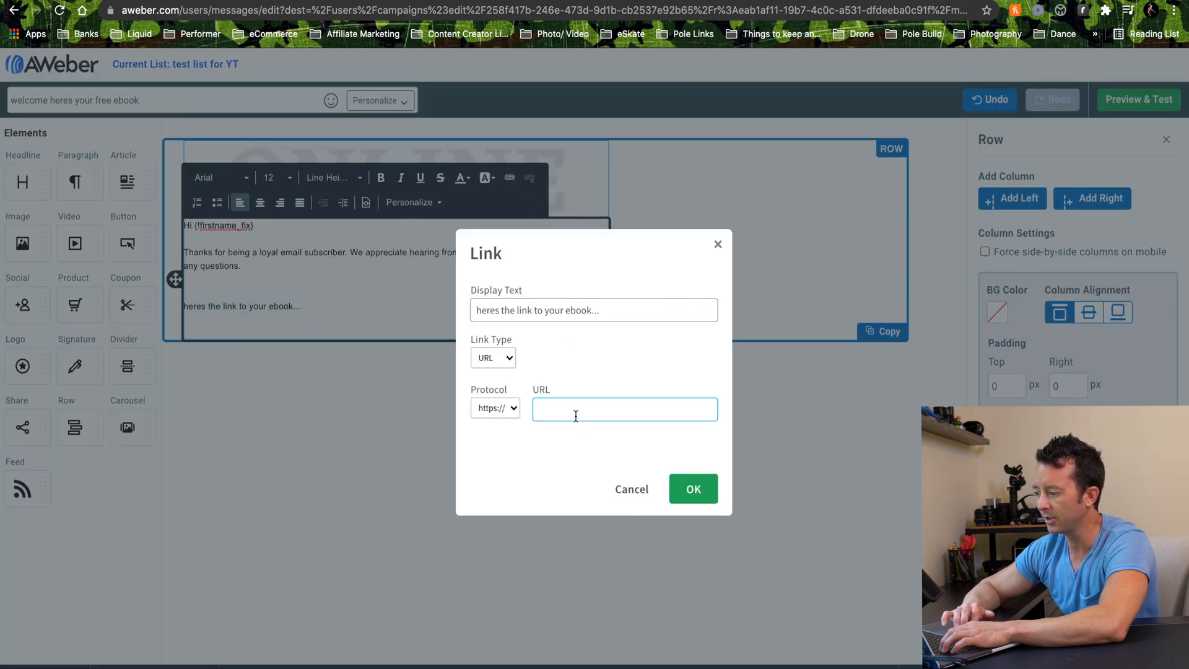
{"action": "left_click", "coordinate": [698, 491]}
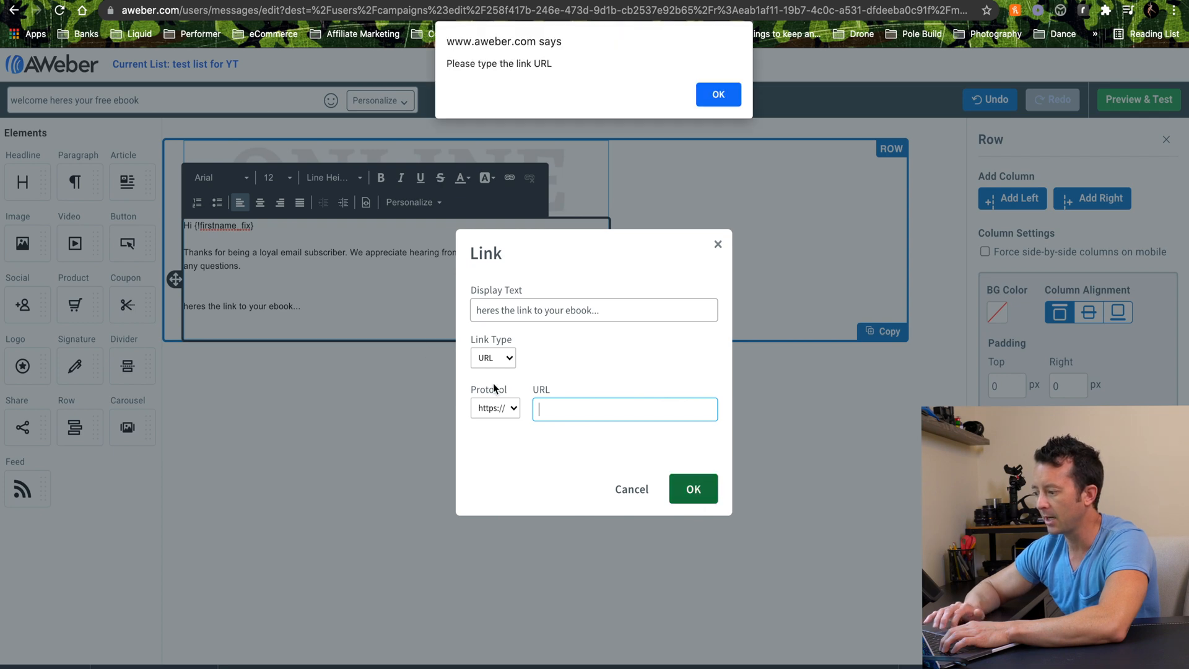
{"action": "left_click", "coordinate": [729, 93]}
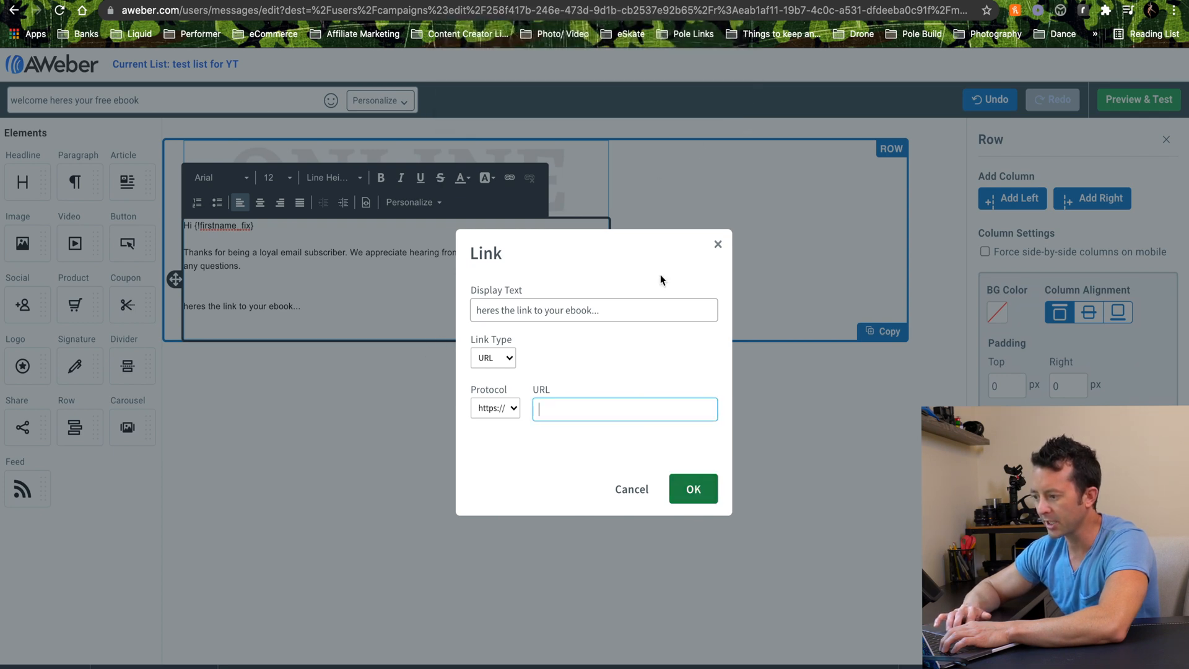
{"action": "left_click", "coordinate": [631, 490]}
{"action": "left_click", "coordinate": [378, 309]}
{"action": "key", "text": "Return"}
{"action": "key", "text": "Return"}
{"action": "key", "text": "Return"}
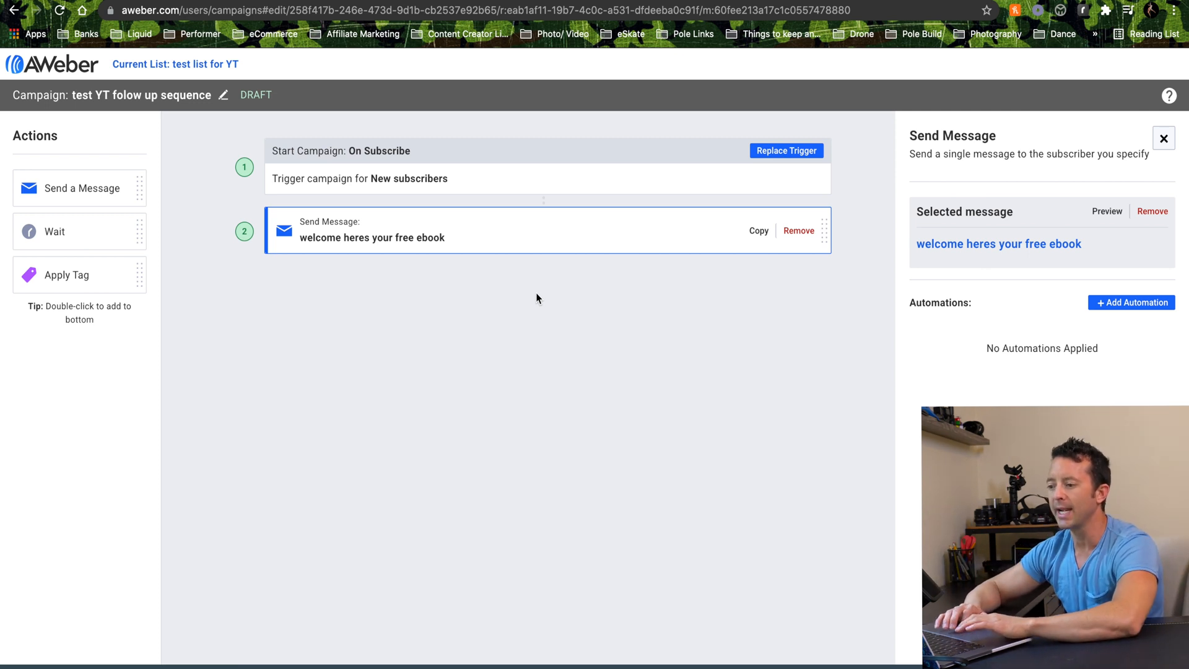
- Add a 5-minute Wait step after the welcome email, followed by another Send a Message step
{"action": "double_click", "coordinate": [138, 231]}
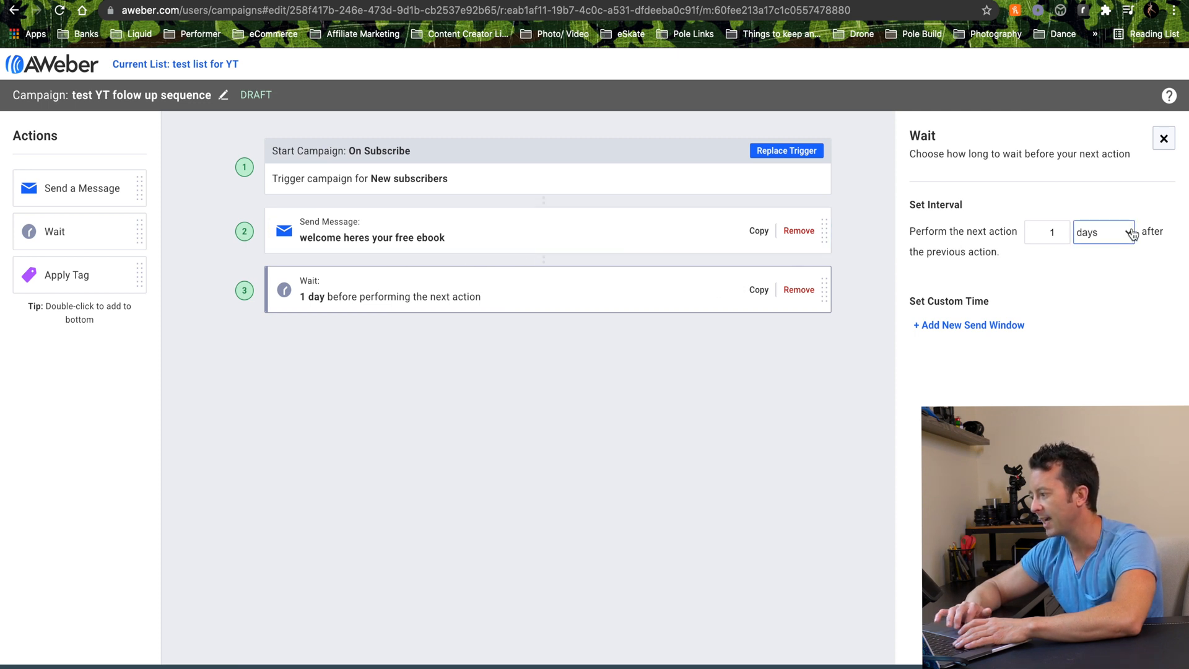
{"action": "left_click", "coordinate": [1106, 232]}
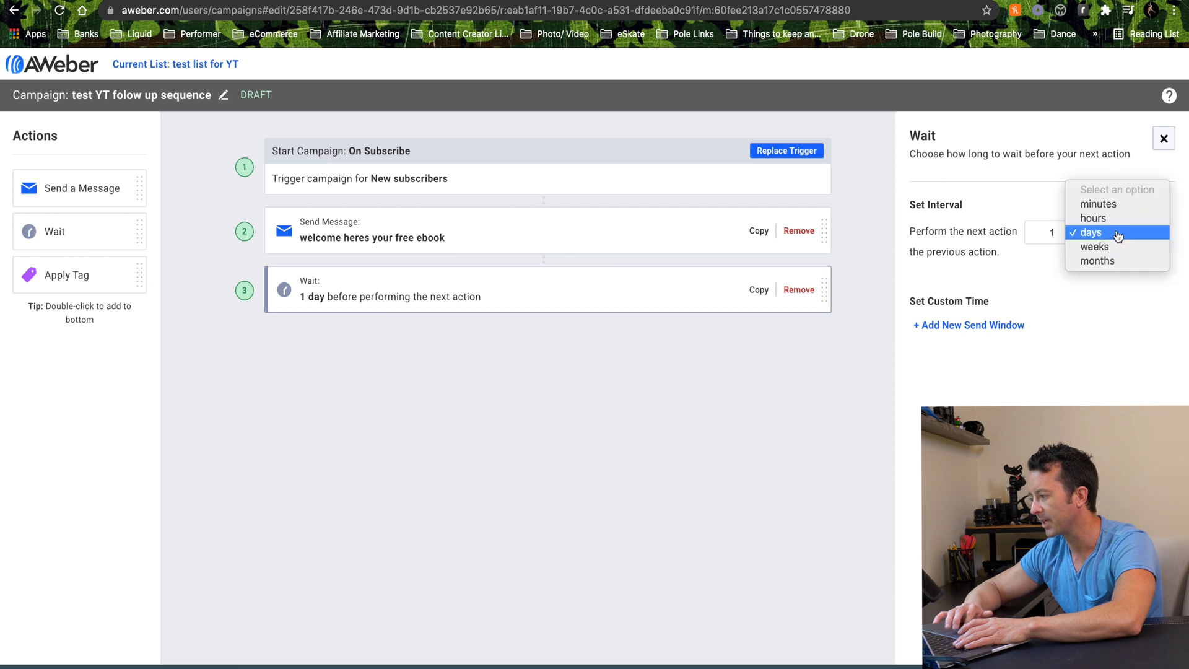
{"action": "left_click", "coordinate": [1073, 220]}
{"action": "double_click", "coordinate": [1048, 233]}
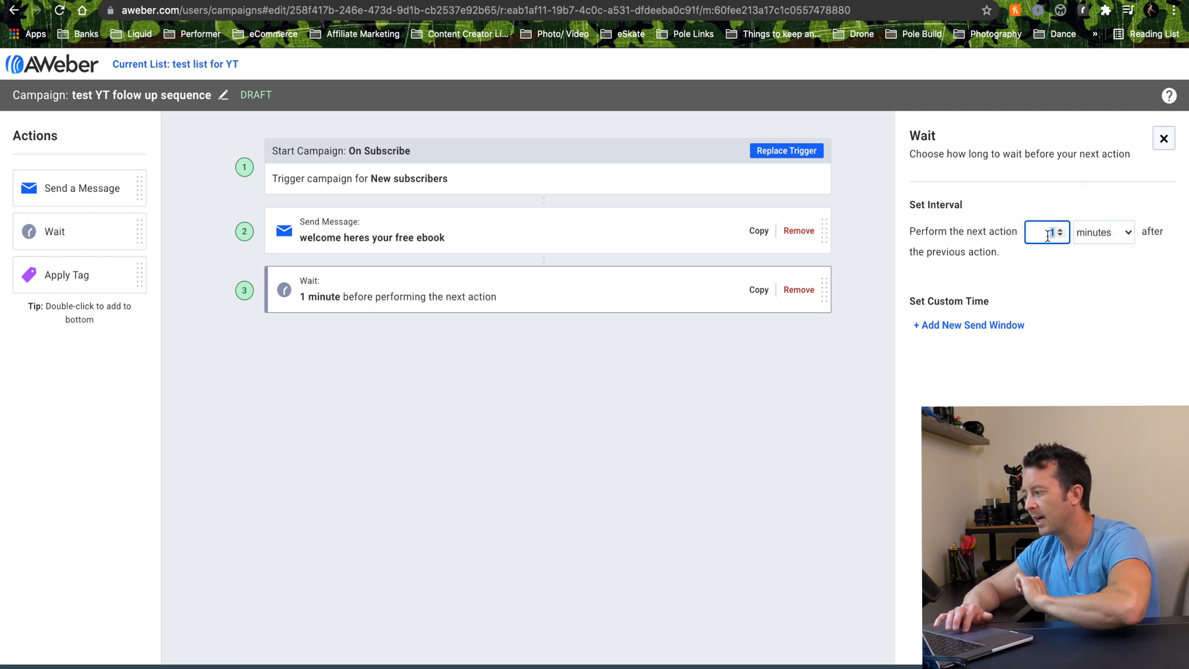
{"action": "type", "text": "5"}
{"action": "left_click", "coordinate": [1004, 282]}
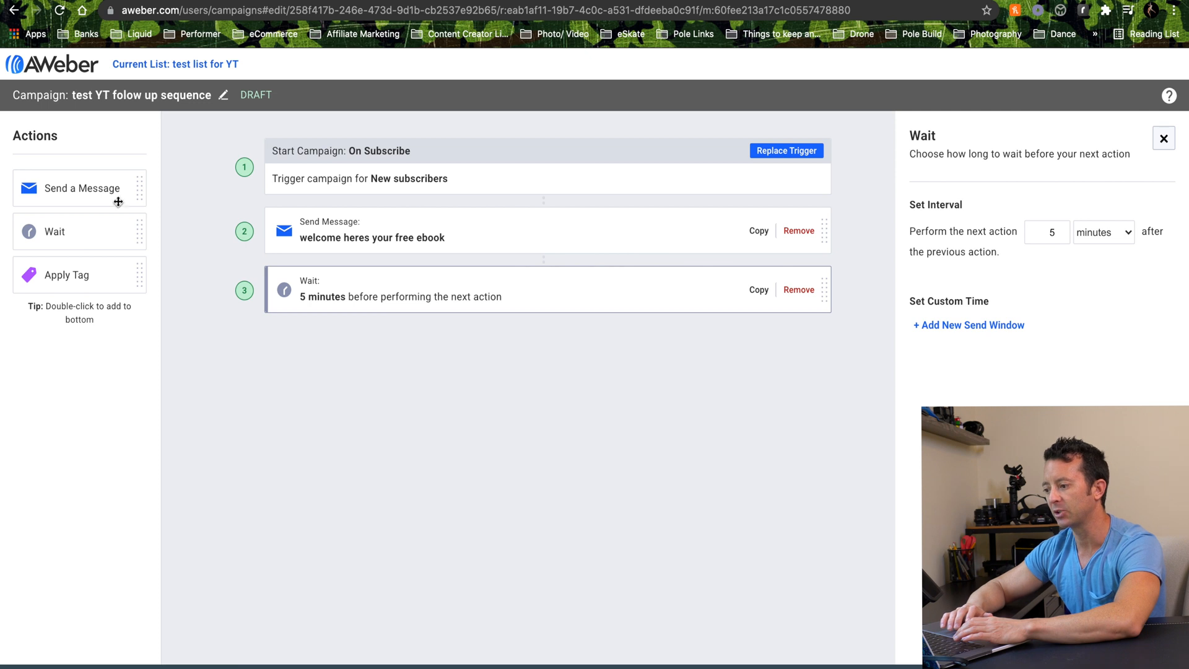
{"action": "double_click", "coordinate": [96, 192]}
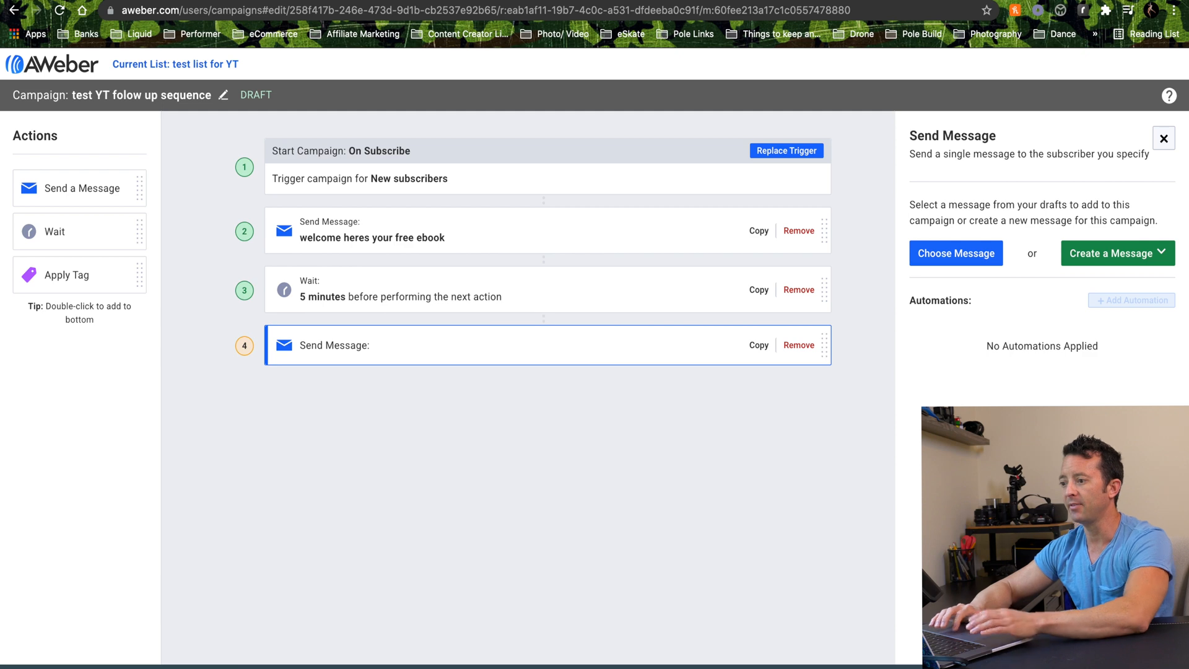
- Look over Email Swipe #1 in the '15-Day Challenge Email Swipes' document
{"action": "left_click", "coordinate": [431, 1]}
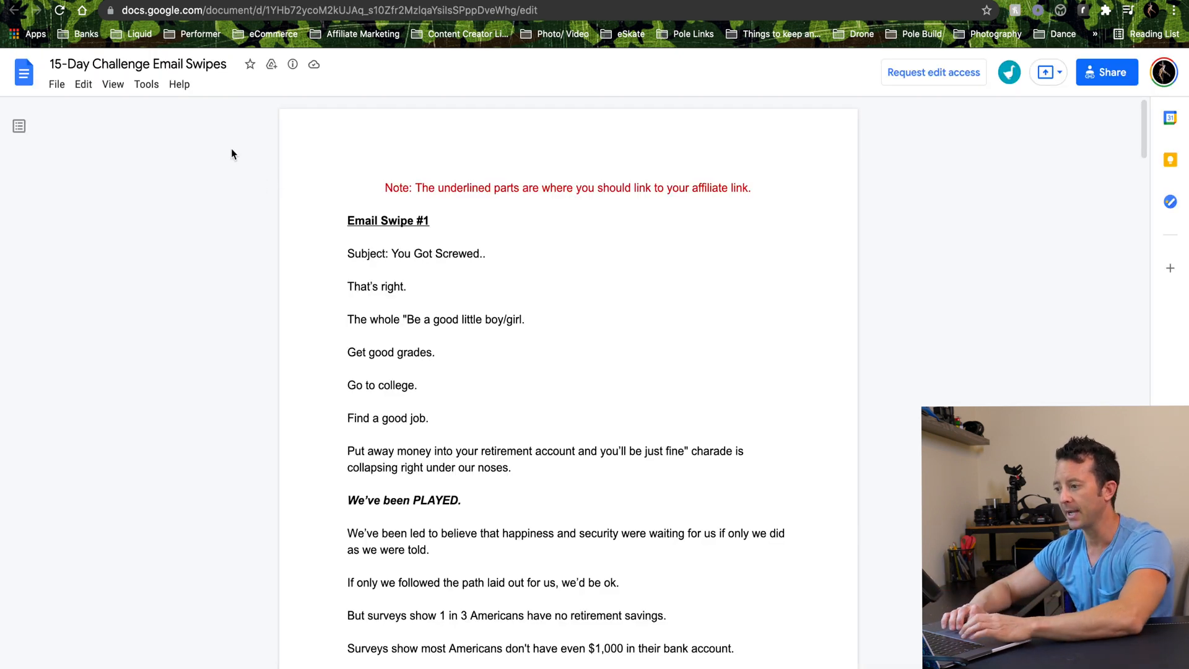
{"action": "scroll", "coordinate": [213, 146], "scroll_direction": "down", "scroll_amount": 3}
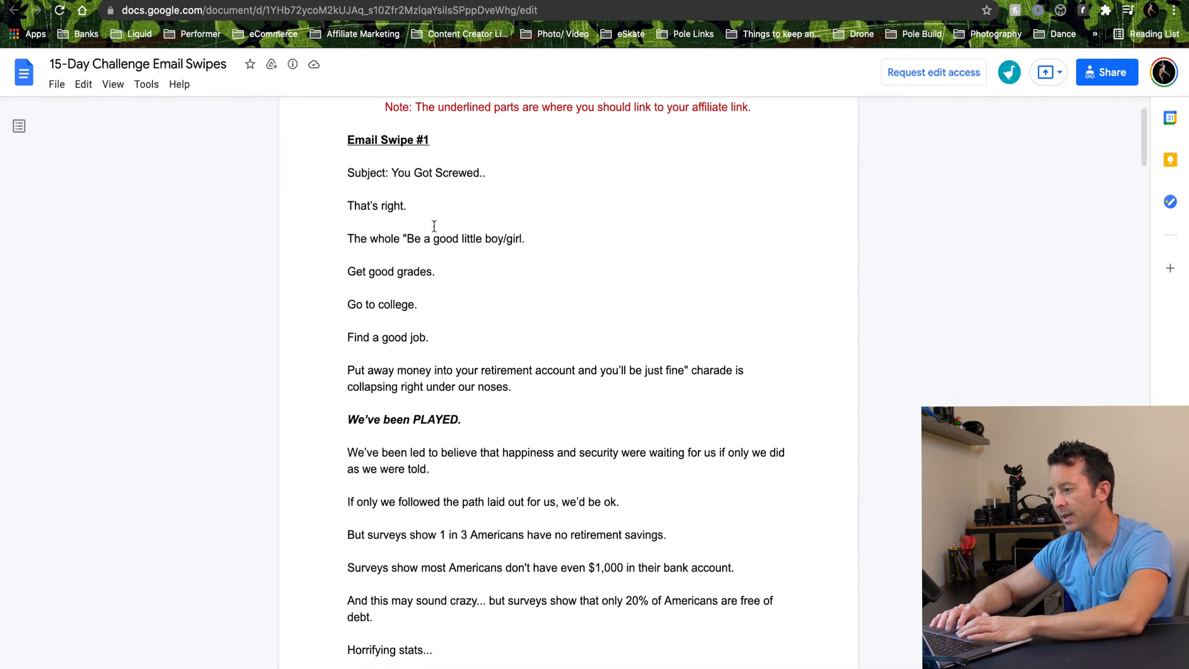
{"action": "scroll", "coordinate": [434, 226], "scroll_direction": "up", "scroll_amount": 3}
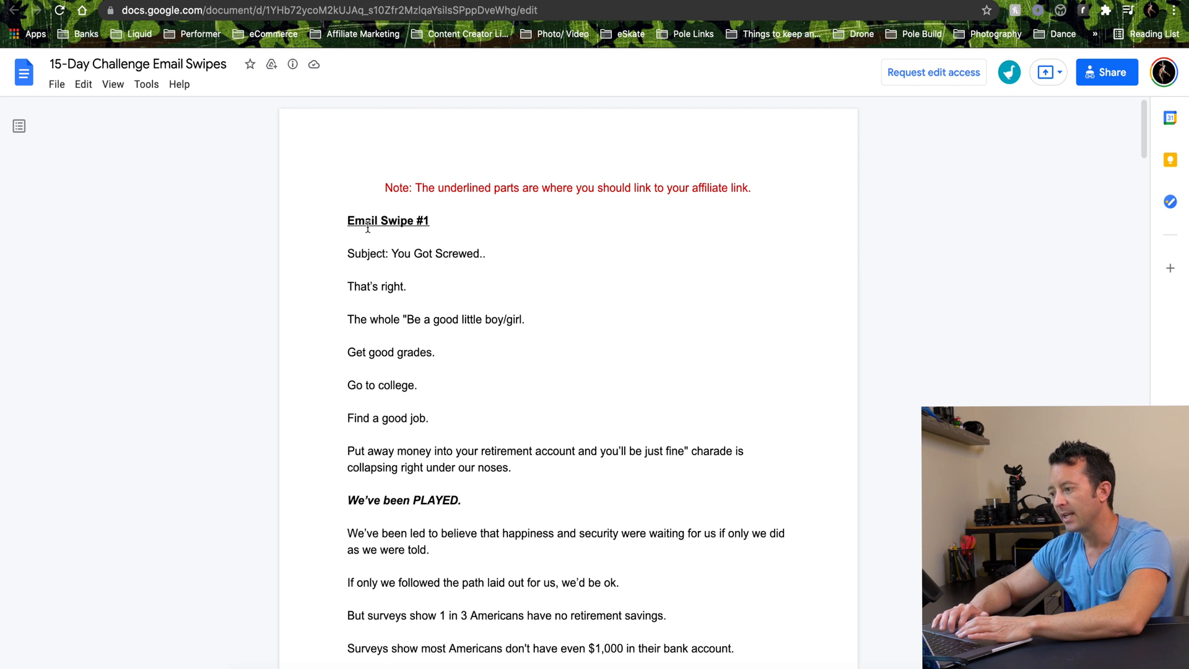
{"action": "scroll", "coordinate": [446, 244], "scroll_direction": "down", "scroll_amount": 1}
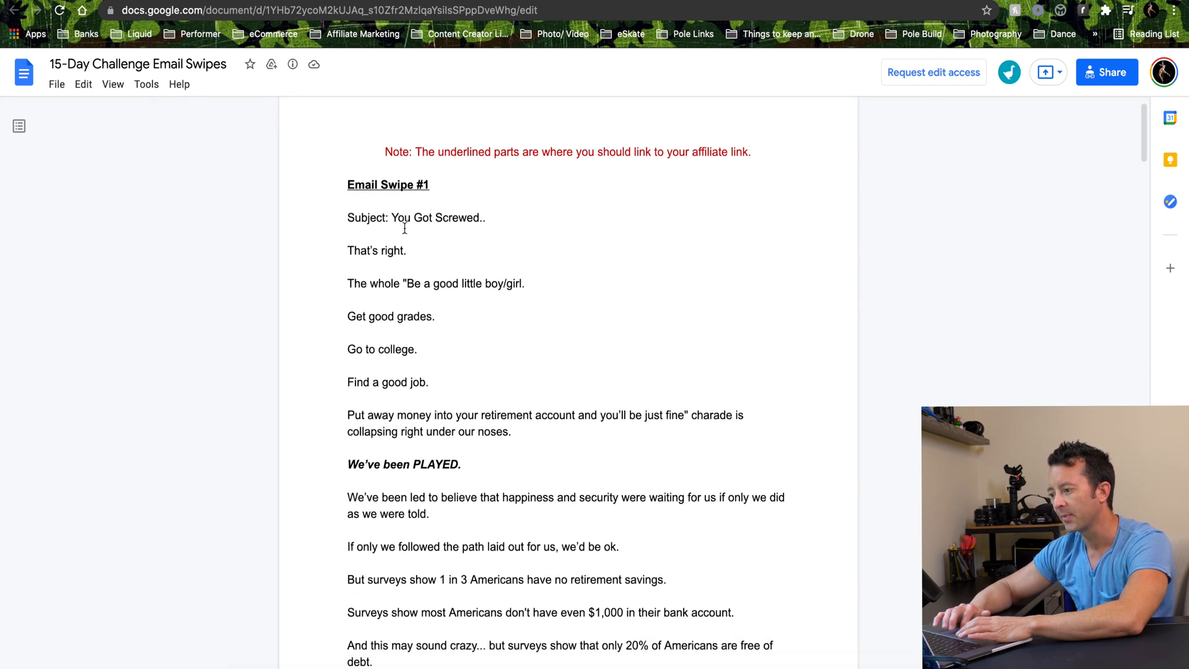
{"action": "left_click_drag", "start_coordinate": [347, 251], "coordinate": [495, 553]}
{"action": "scroll", "coordinate": [495, 553], "scroll_direction": "down", "scroll_amount": 1}
{"action": "scroll", "coordinate": [495, 553], "scroll_direction": "down", "scroll_amount": 8}
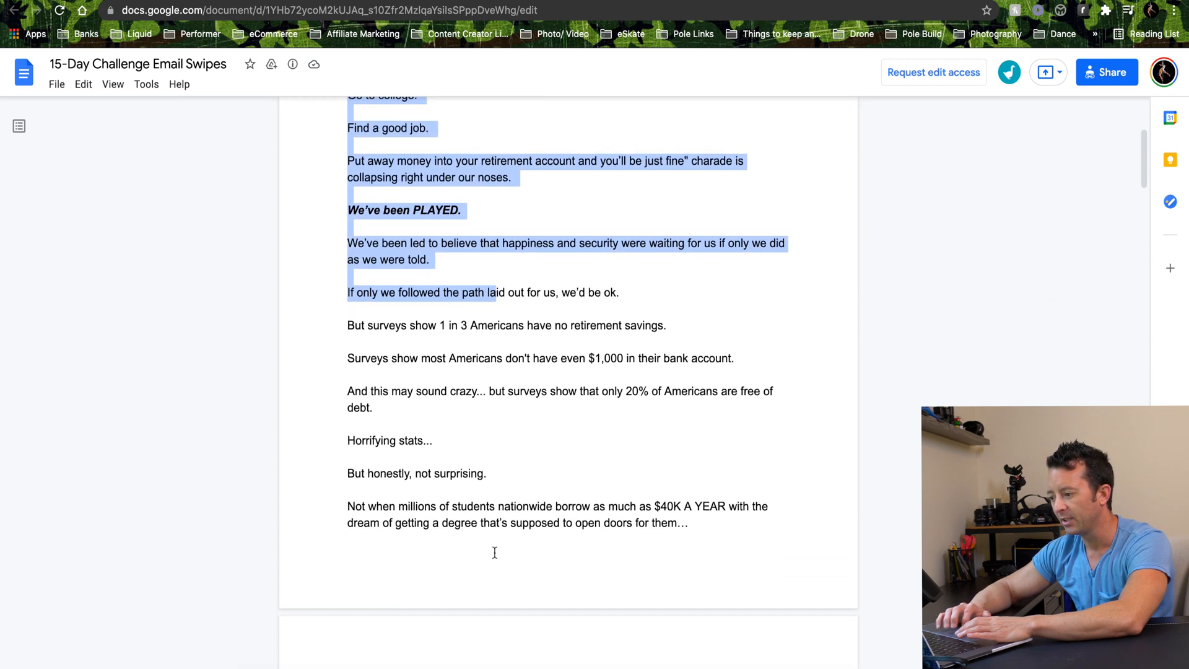
{"action": "scroll", "coordinate": [421, 387], "scroll_direction": "down", "scroll_amount": 11}
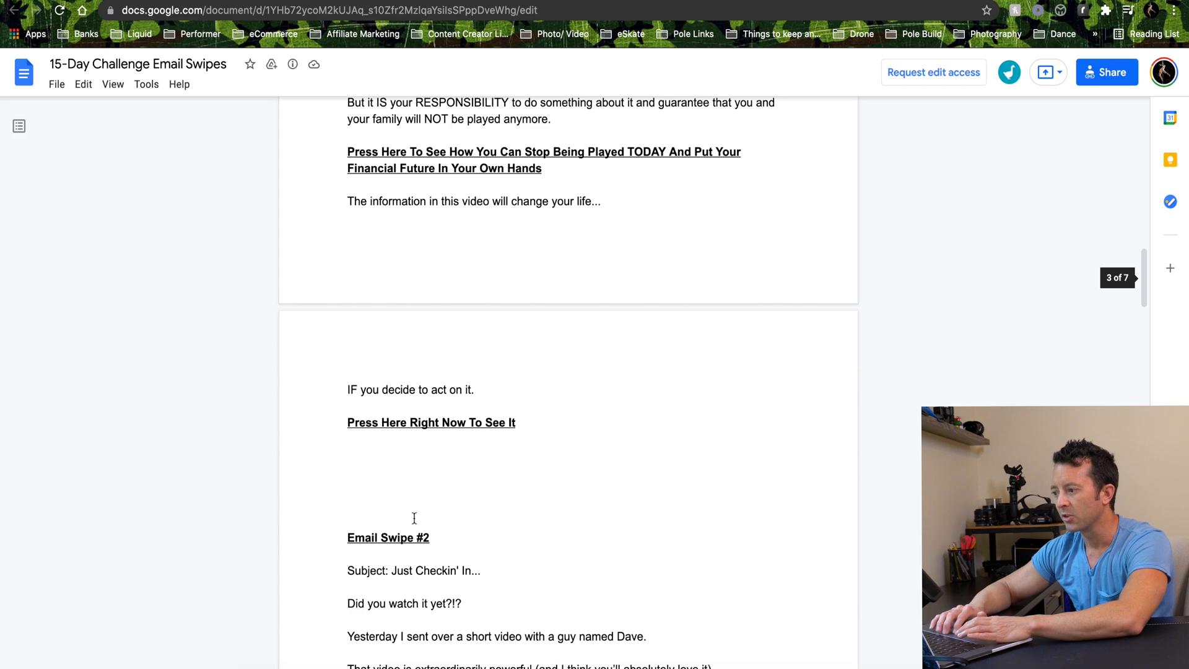
{"action": "scroll", "coordinate": [603, 343], "scroll_direction": "up", "scroll_amount": 5}
{"action": "scroll", "coordinate": [603, 343], "scroll_direction": "up", "scroll_amount": 15}
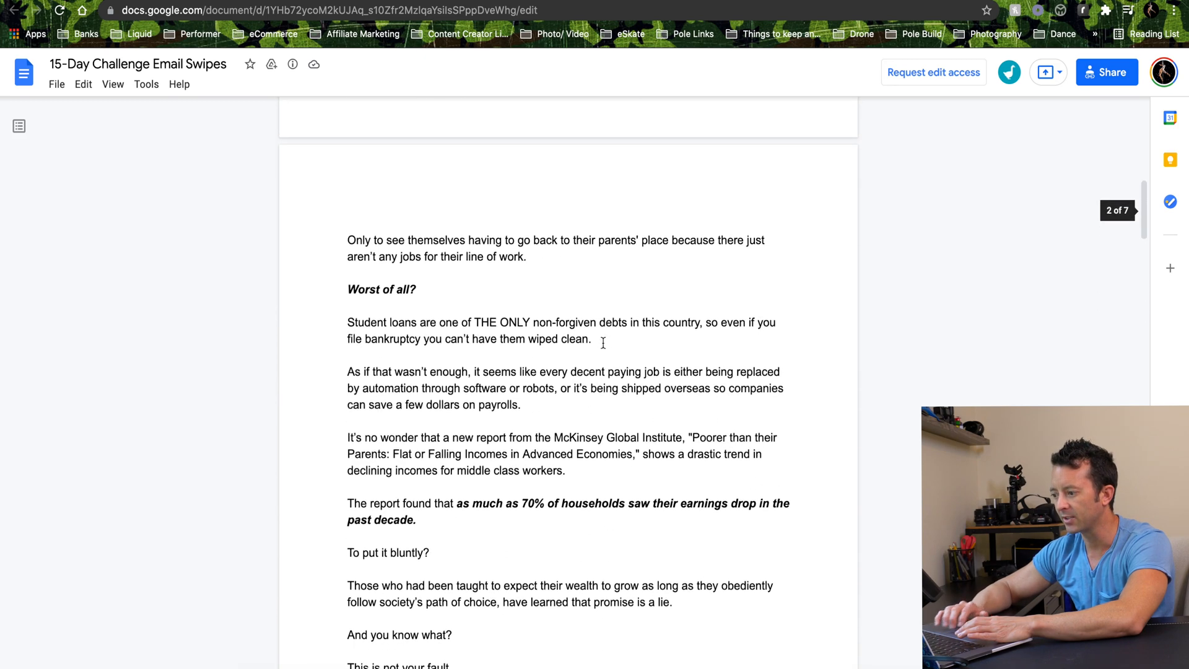
{"action": "scroll", "coordinate": [603, 343], "scroll_direction": "down", "scroll_amount": 3}
{"action": "scroll", "coordinate": [604, 342], "scroll_direction": "down", "scroll_amount": 4}
{"action": "scroll", "coordinate": [603, 343], "scroll_direction": "up", "scroll_amount": 2}
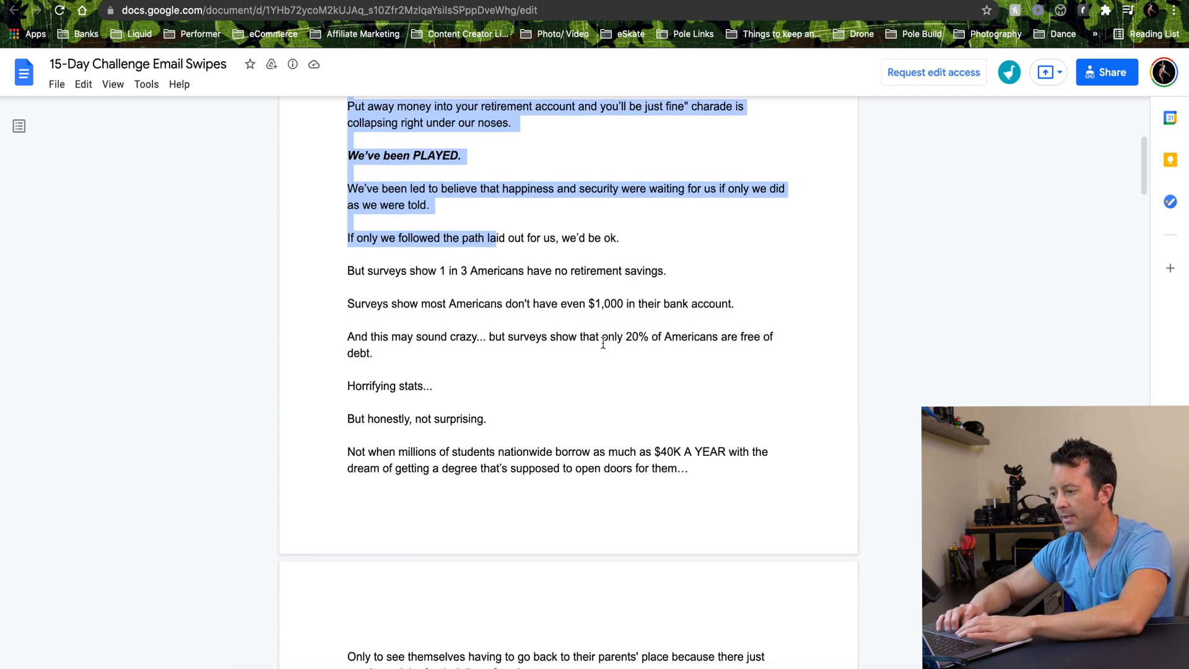
{"action": "scroll", "coordinate": [603, 343], "scroll_direction": "up", "scroll_amount": 6}
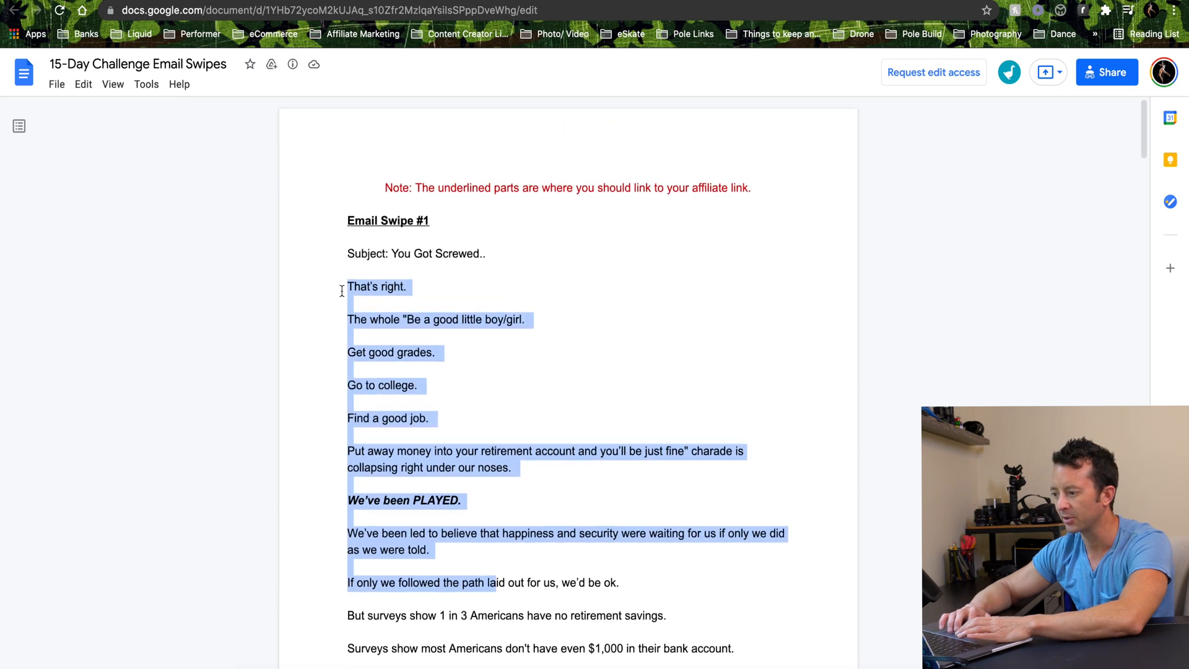
- Select the swipe body from 'That's right.' through 'Press Here Right Now To See It'
{"action": "left_click", "coordinate": [341, 291]}
{"action": "left_click_drag", "start_coordinate": [344, 286], "coordinate": [566, 629]}
{"action": "scroll", "coordinate": [573, 539], "scroll_direction": "down", "scroll_amount": 8}
{"action": "left_click_drag", "start_coordinate": [607, 321], "coordinate": [630, 403]}
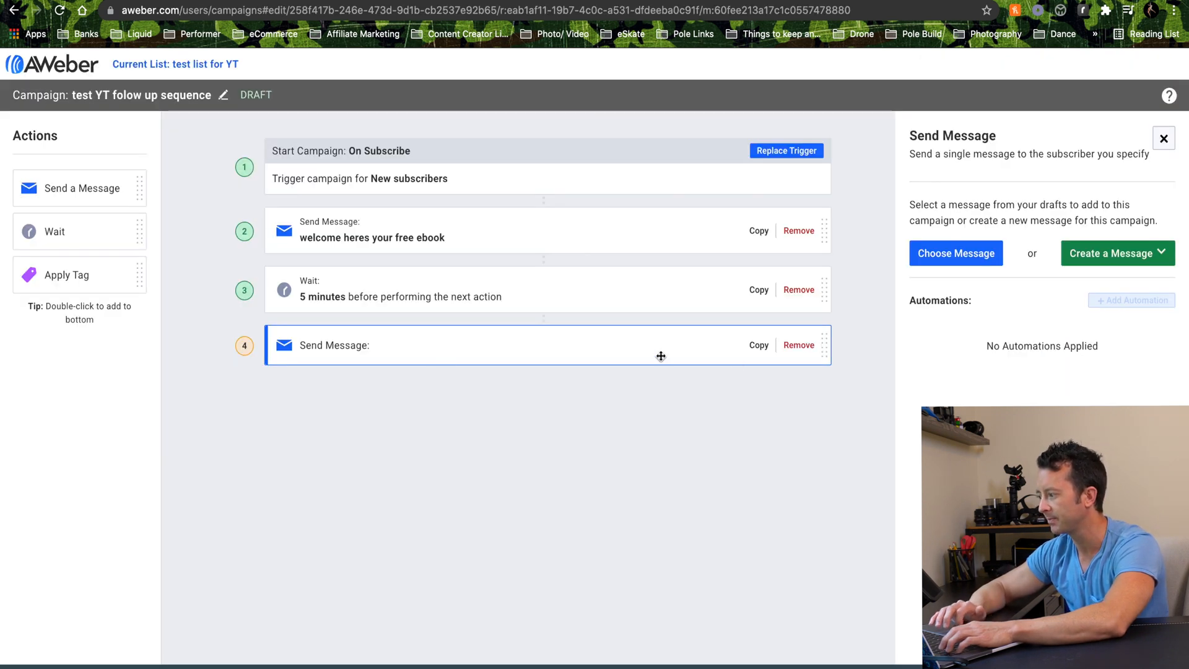
- Create the new email in the drag-and-drop builder and paste the swipe text below the greeting
{"action": "left_click", "coordinate": [1121, 259]}
{"action": "left_click", "coordinate": [1120, 287]}
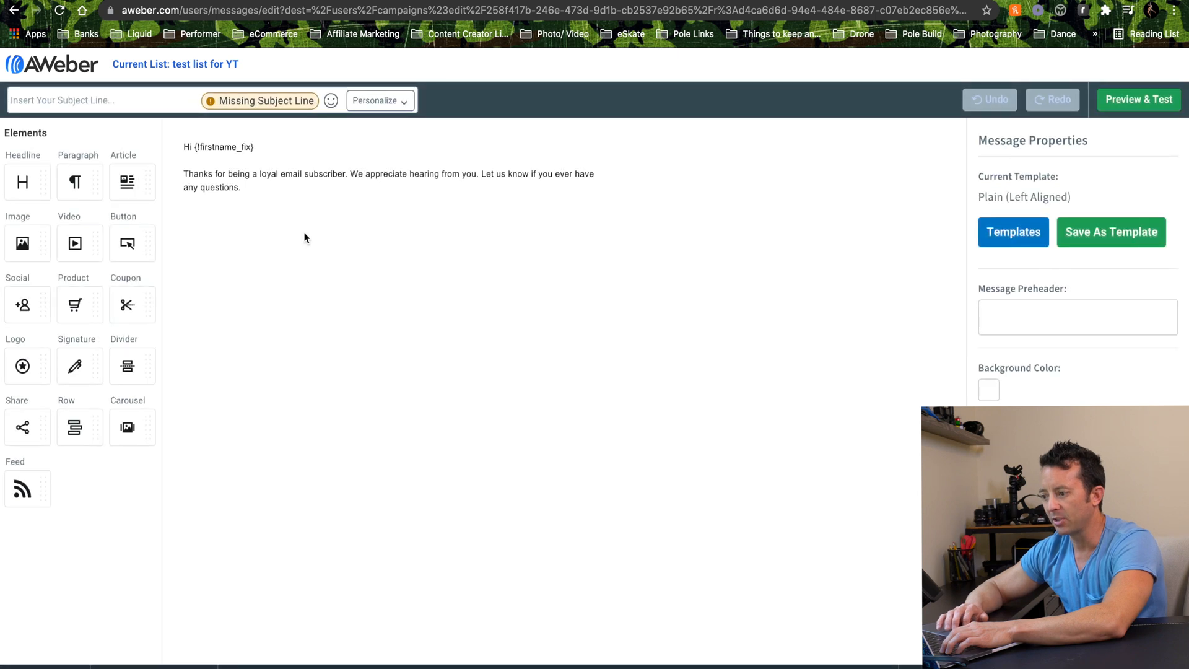
{"action": "left_click", "coordinate": [288, 193]}
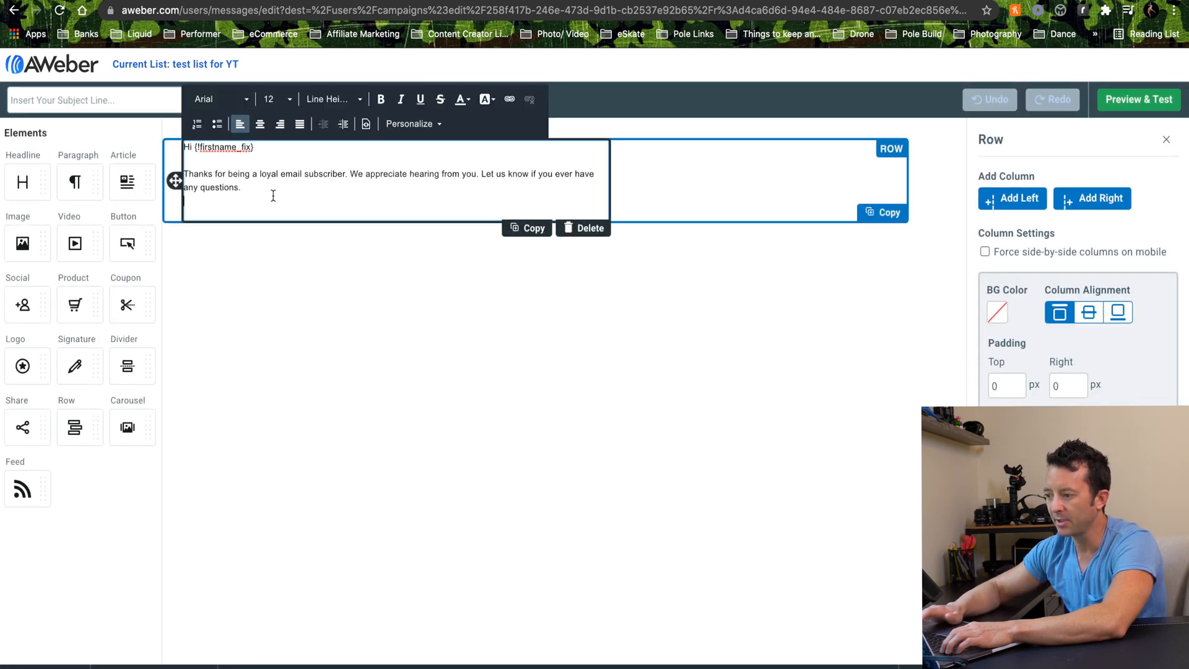
{"action": "key", "text": "Return"}
{"action": "key", "text": "Return"}
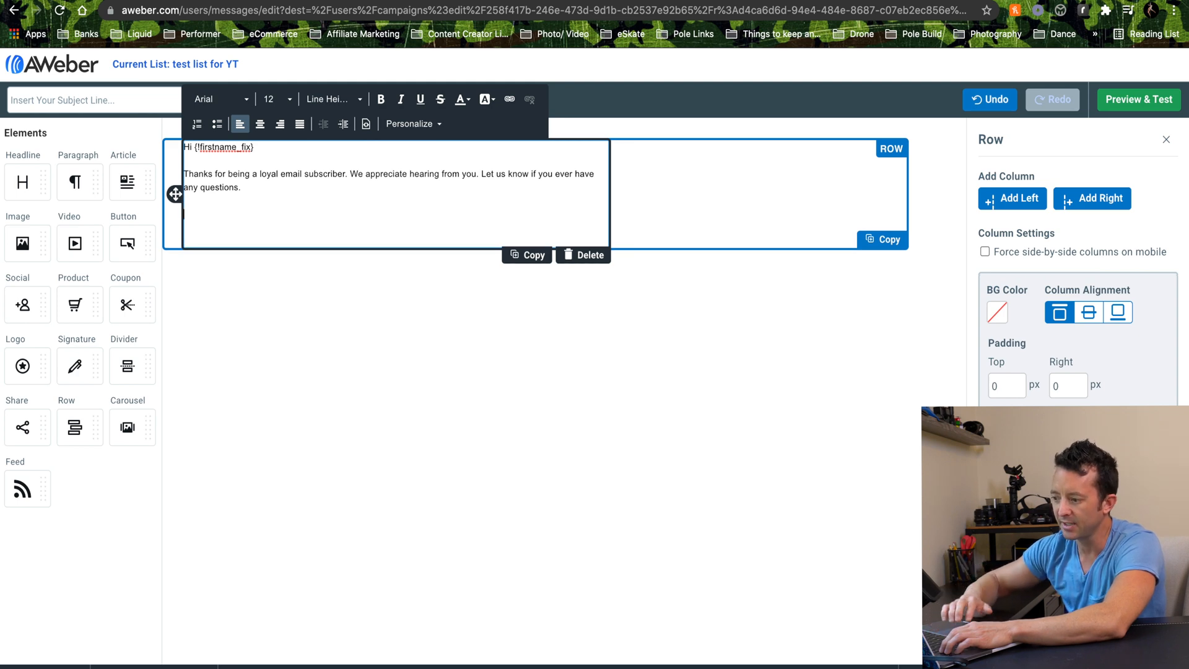
{"action": "key", "text": "super+v"}
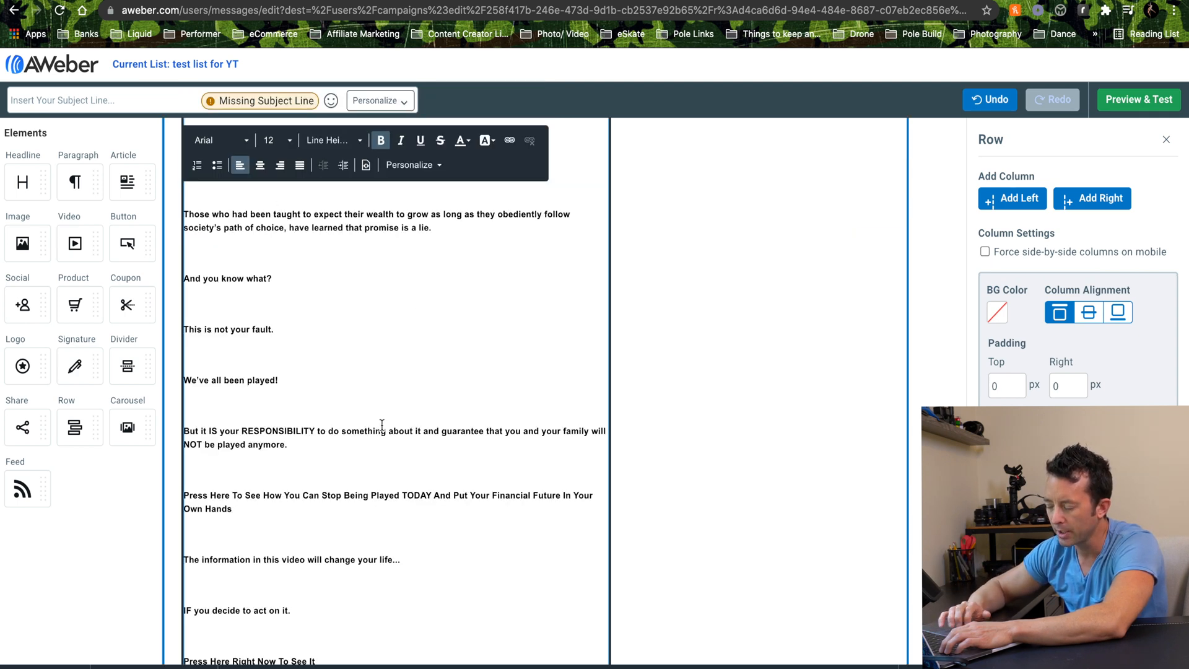
{"action": "scroll", "coordinate": [338, 489], "scroll_direction": "up", "scroll_amount": 4}
{"action": "scroll", "coordinate": [338, 489], "scroll_direction": "up", "scroll_amount": 7}
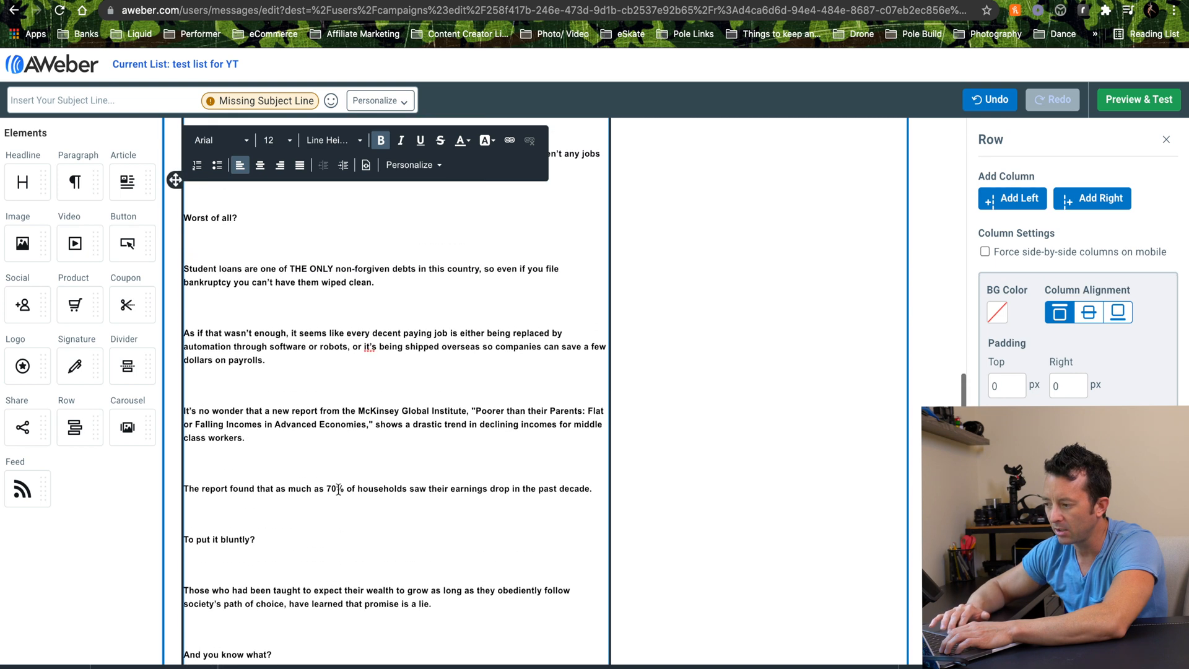
{"action": "scroll", "coordinate": [339, 490], "scroll_direction": "up", "scroll_amount": 1}
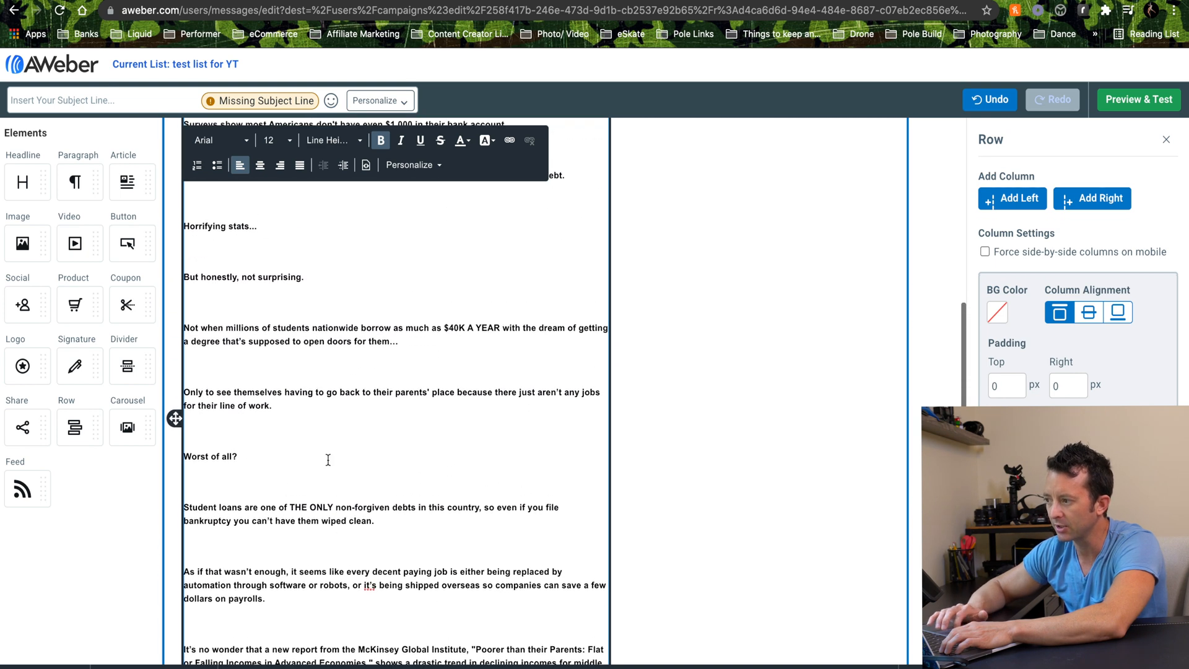
- Deselect the swipe document text, then delete the entire email body
{"action": "left_click", "coordinate": [464, 2]}
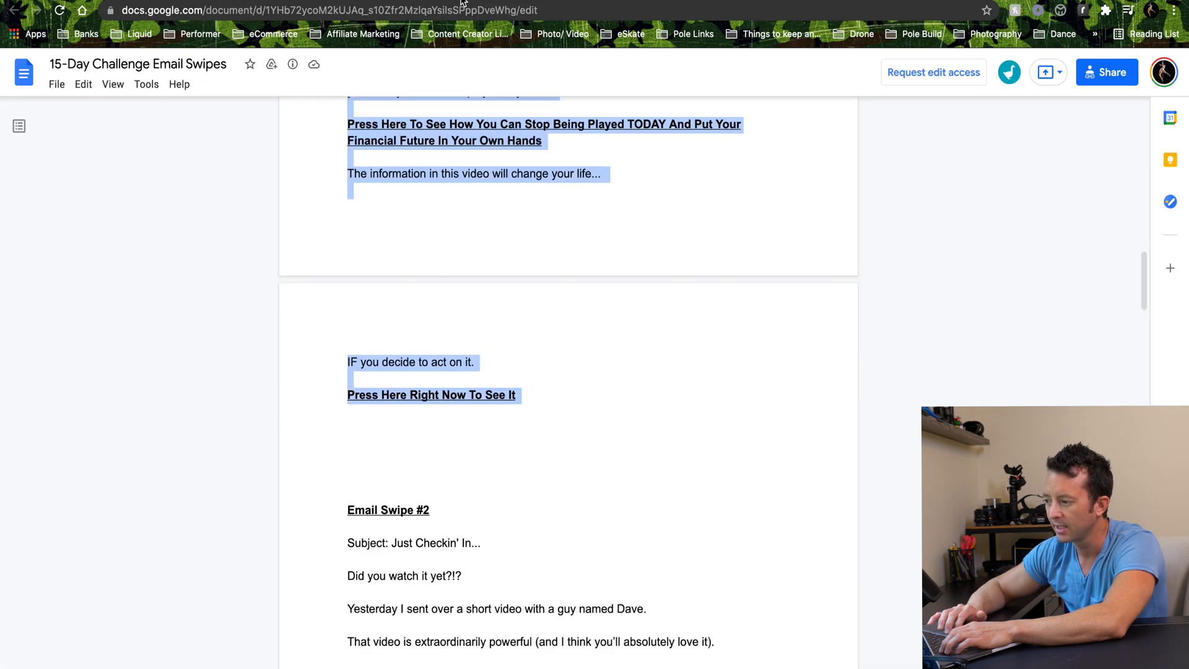
{"action": "scroll", "coordinate": [464, 231], "scroll_direction": "up", "scroll_amount": 8}
{"action": "scroll", "coordinate": [464, 231], "scroll_direction": "up", "scroll_amount": 3}
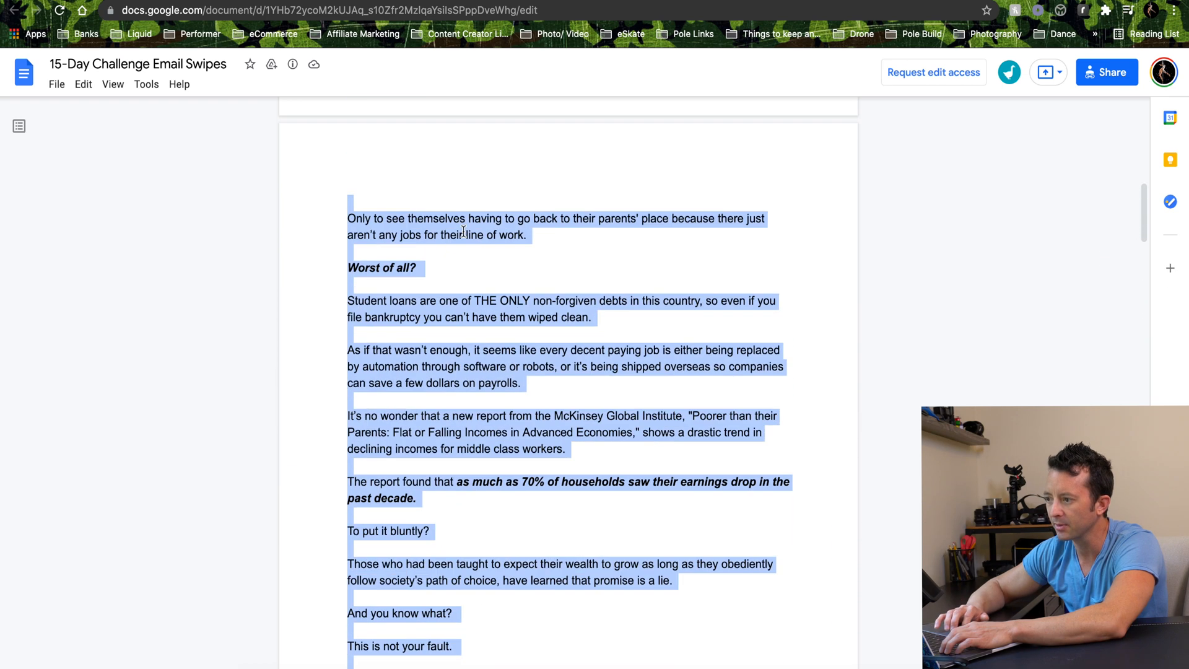
{"action": "left_click", "coordinate": [489, 277]}
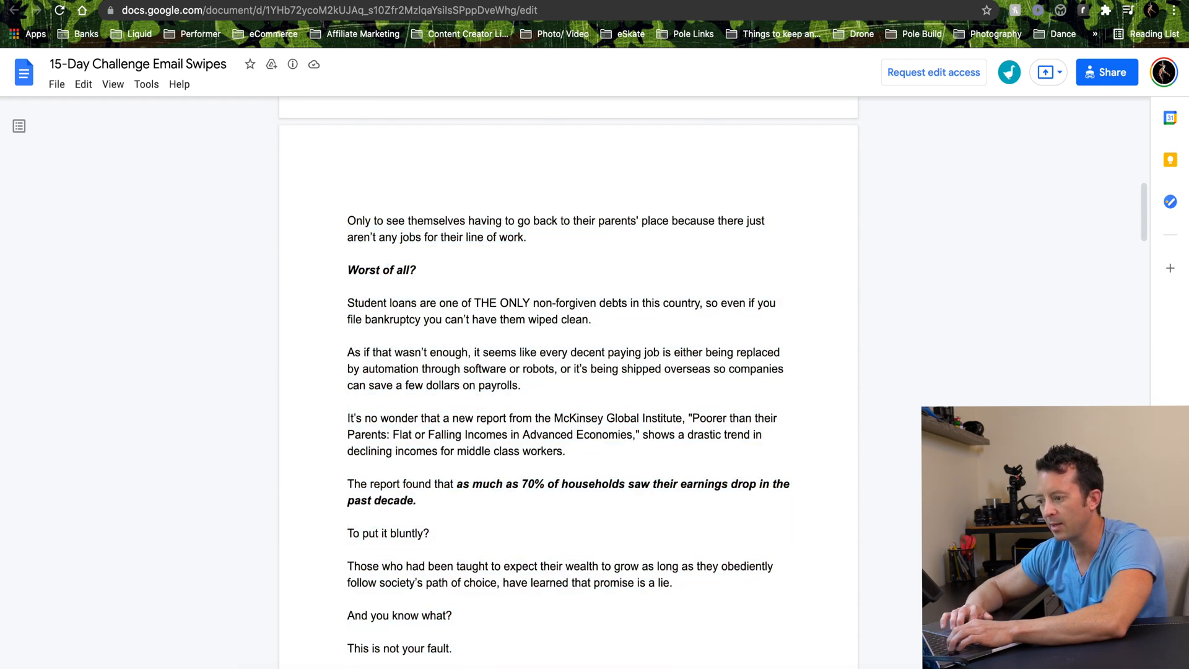
{"action": "key", "text": "ctrl+shift+Tab"}
{"action": "double_click", "coordinate": [256, 330]}
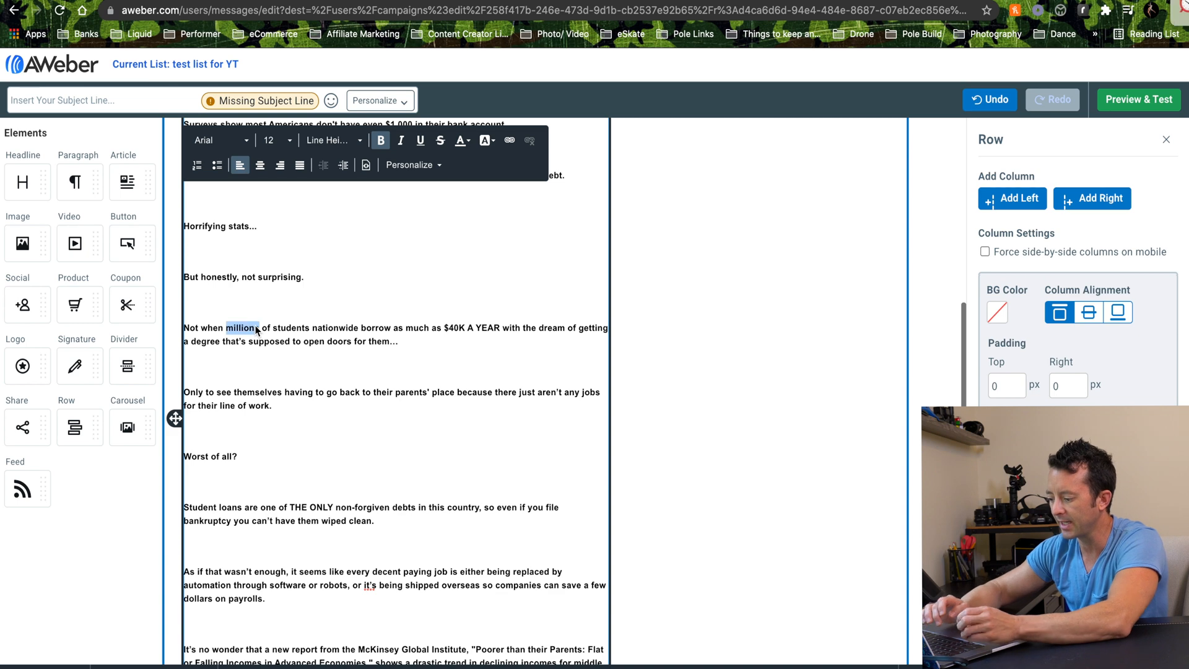
{"action": "key", "text": "ctrl+a"}
{"action": "key", "text": "Delete"}
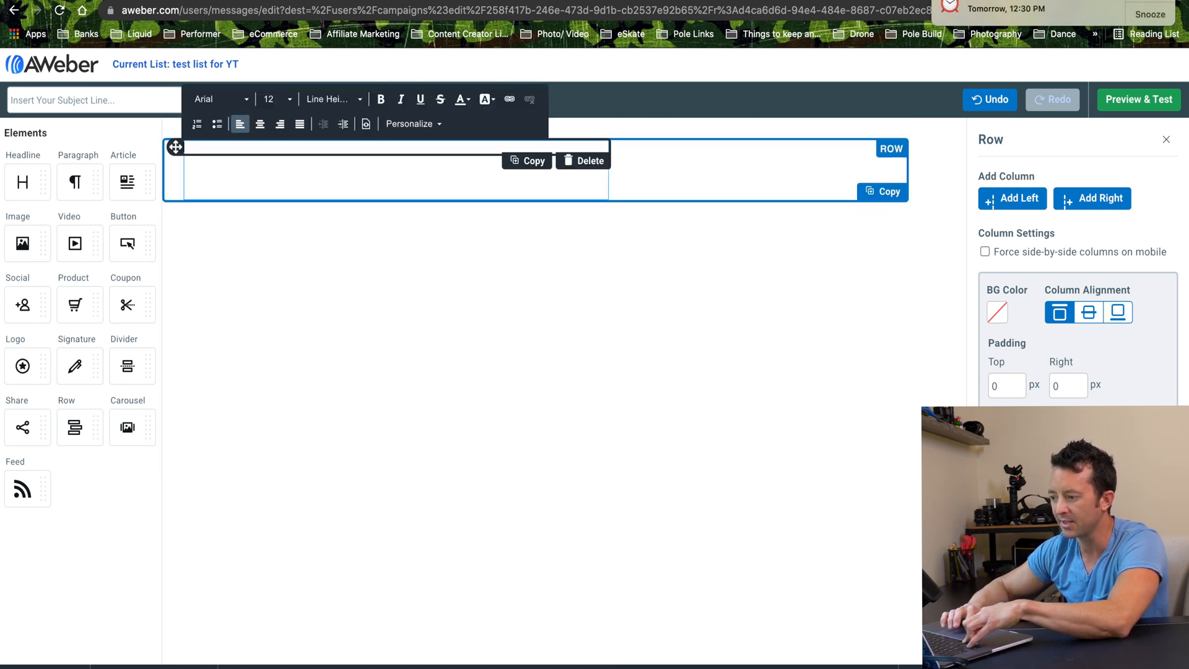
- Paste the swipe email into the empty body and scroll through it to review
{"action": "key", "text": "ctrl+v"}
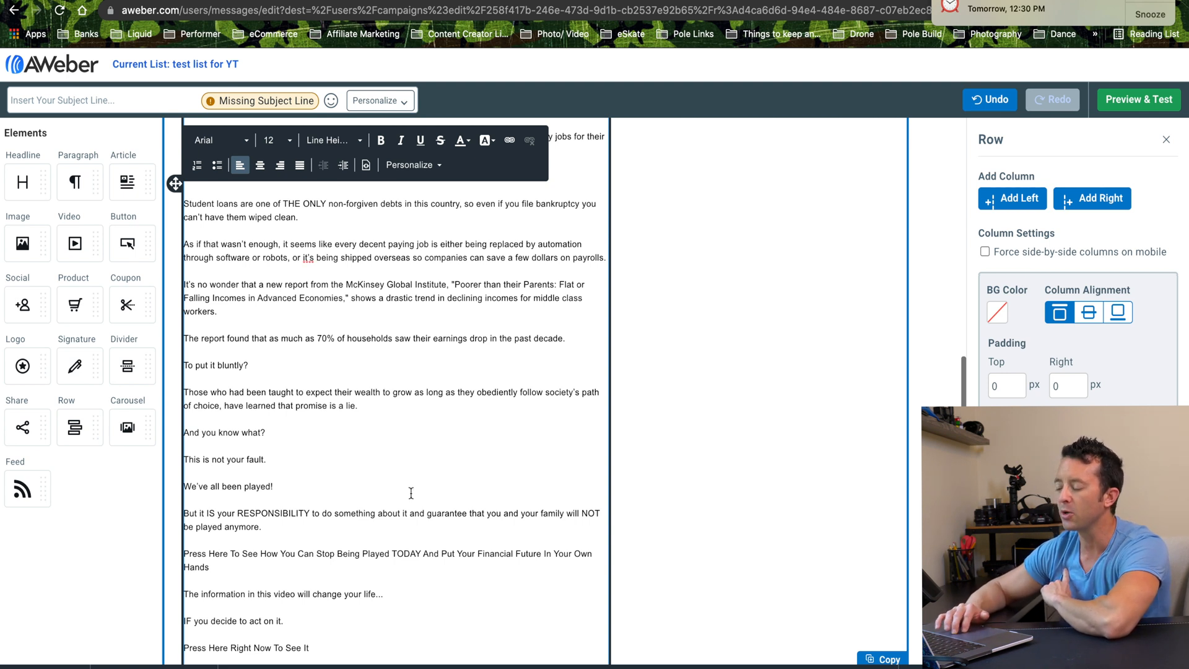
{"action": "scroll", "coordinate": [240, 302], "scroll_direction": "up", "scroll_amount": 3}
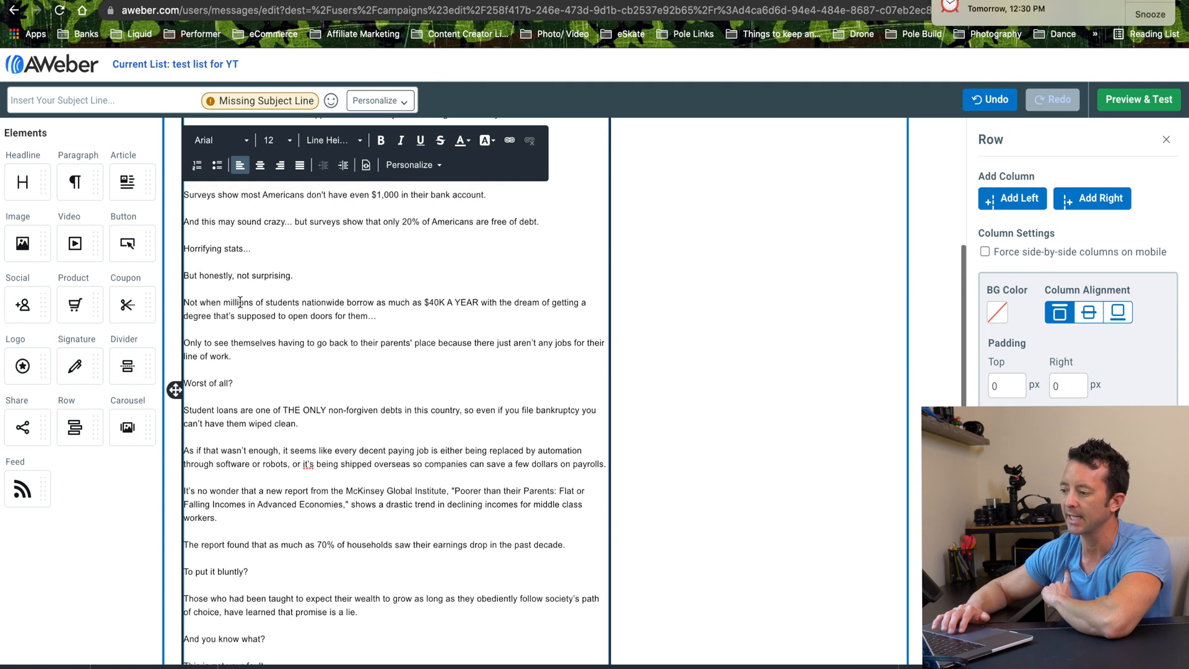
{"action": "scroll", "coordinate": [240, 302], "scroll_direction": "up", "scroll_amount": 4}
{"action": "scroll", "coordinate": [240, 302], "scroll_direction": "down", "scroll_amount": 3}
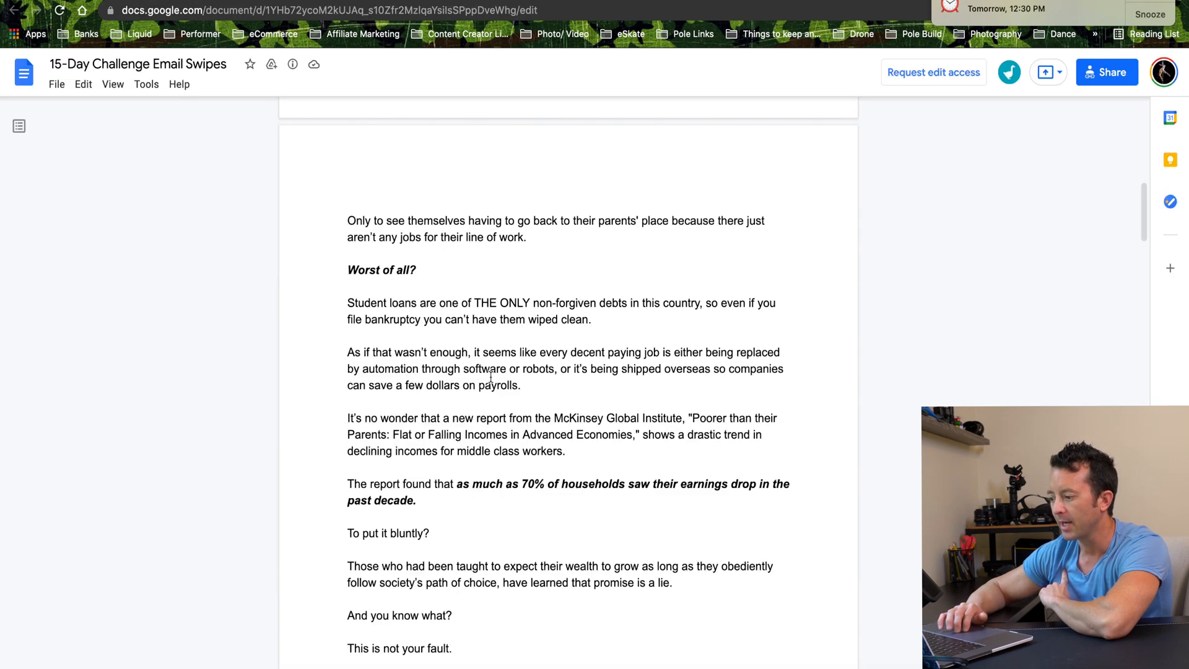
{"action": "scroll", "coordinate": [491, 377], "scroll_direction": "down", "scroll_amount": 5}
{"action": "scroll", "coordinate": [490, 378], "scroll_direction": "down", "scroll_amount": 1}
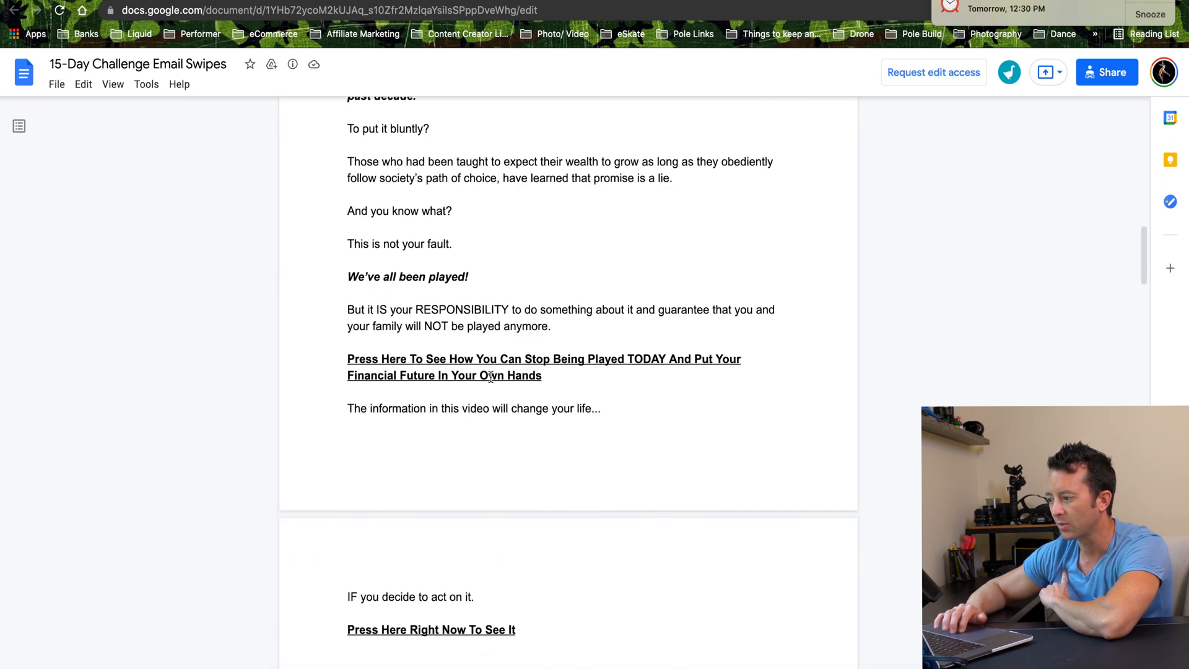
{"action": "scroll", "coordinate": [440, 315], "scroll_direction": "down", "scroll_amount": 1}
{"action": "scroll", "coordinate": [440, 316], "scroll_direction": "up", "scroll_amount": 13}
{"action": "scroll", "coordinate": [440, 316], "scroll_direction": "up", "scroll_amount": 6}
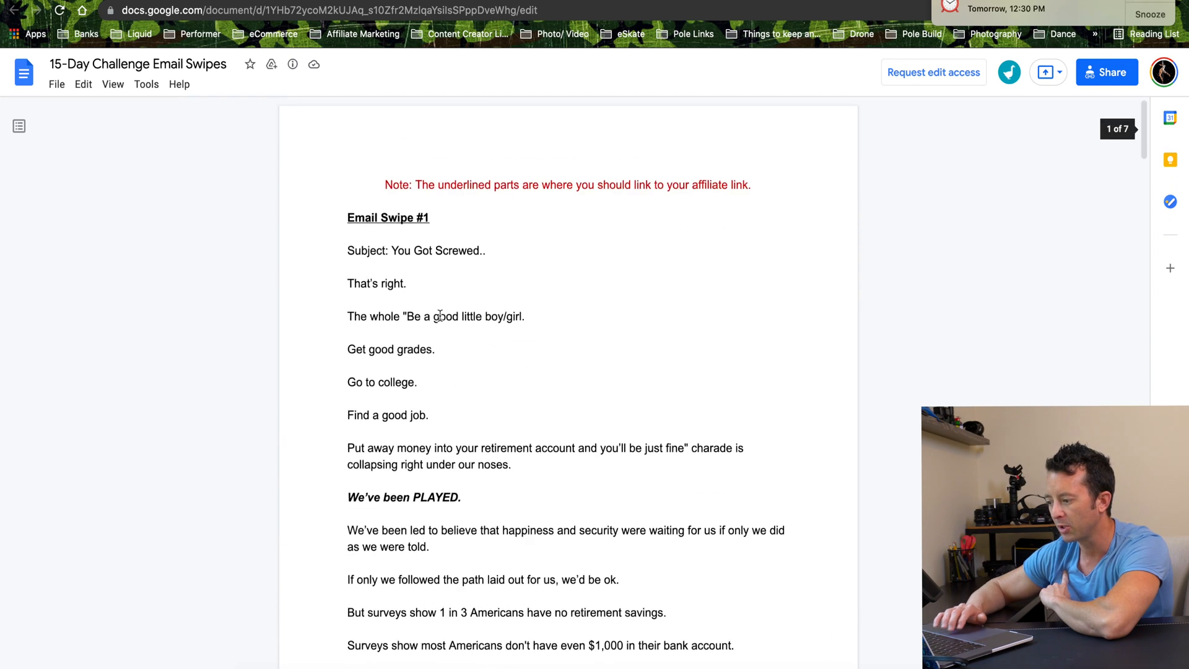
{"action": "scroll", "coordinate": [440, 316], "scroll_direction": "down", "scroll_amount": 3}
{"action": "scroll", "coordinate": [441, 316], "scroll_direction": "down", "scroll_amount": 13}
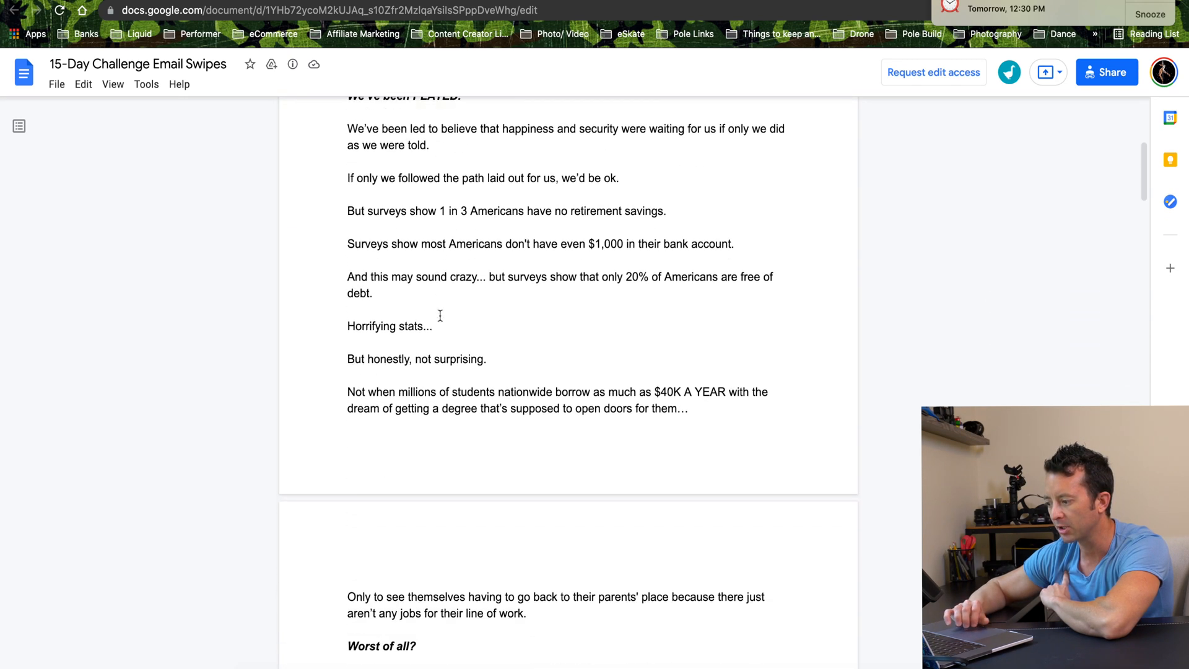
{"action": "scroll", "coordinate": [441, 316], "scroll_direction": "down", "scroll_amount": 5}
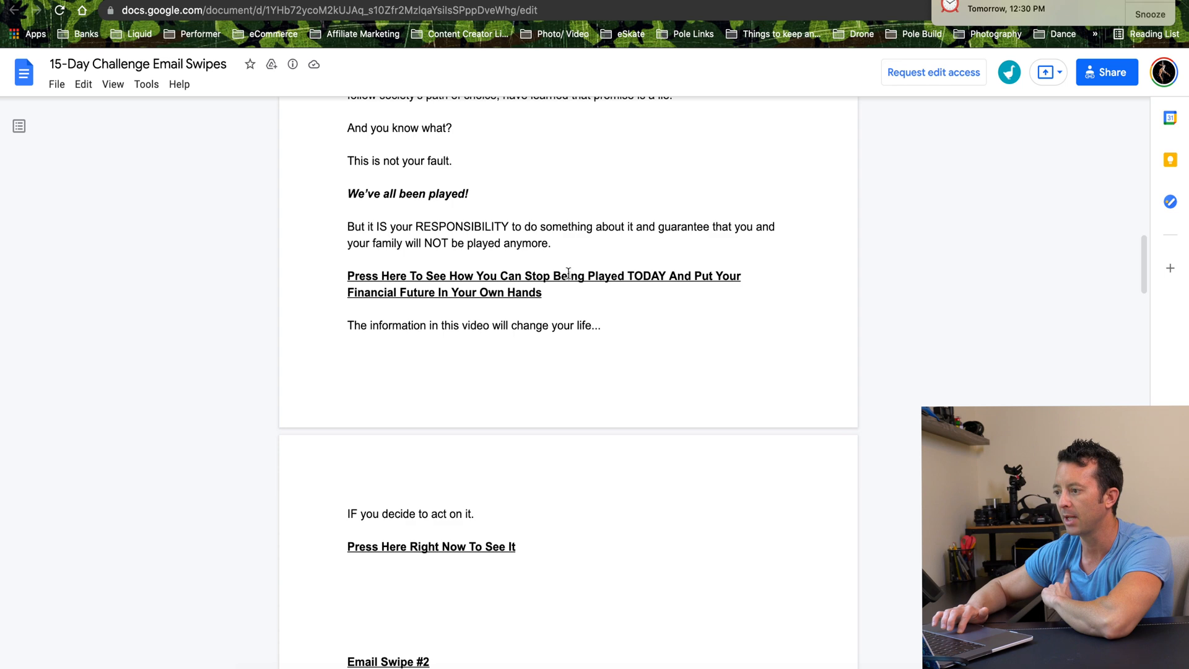
- Back in the email, select the final line 'Press Here Right Now To See It'
{"action": "left_click", "coordinate": [204, 1]}
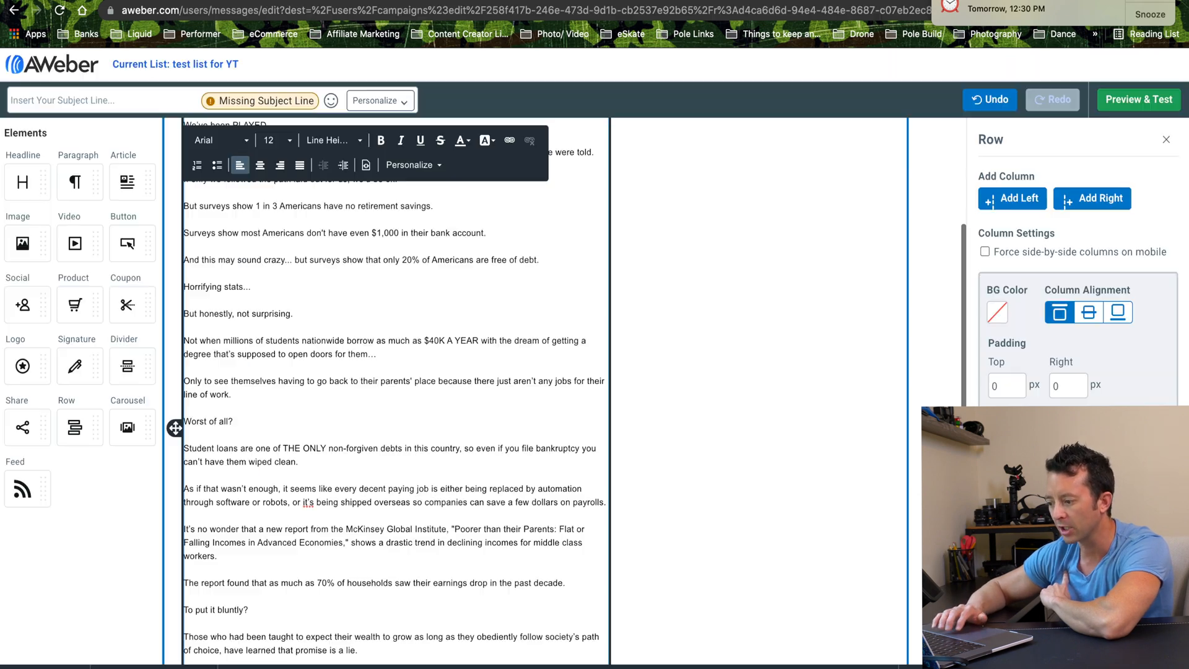
{"action": "scroll", "coordinate": [263, 440], "scroll_direction": "down", "scroll_amount": 5}
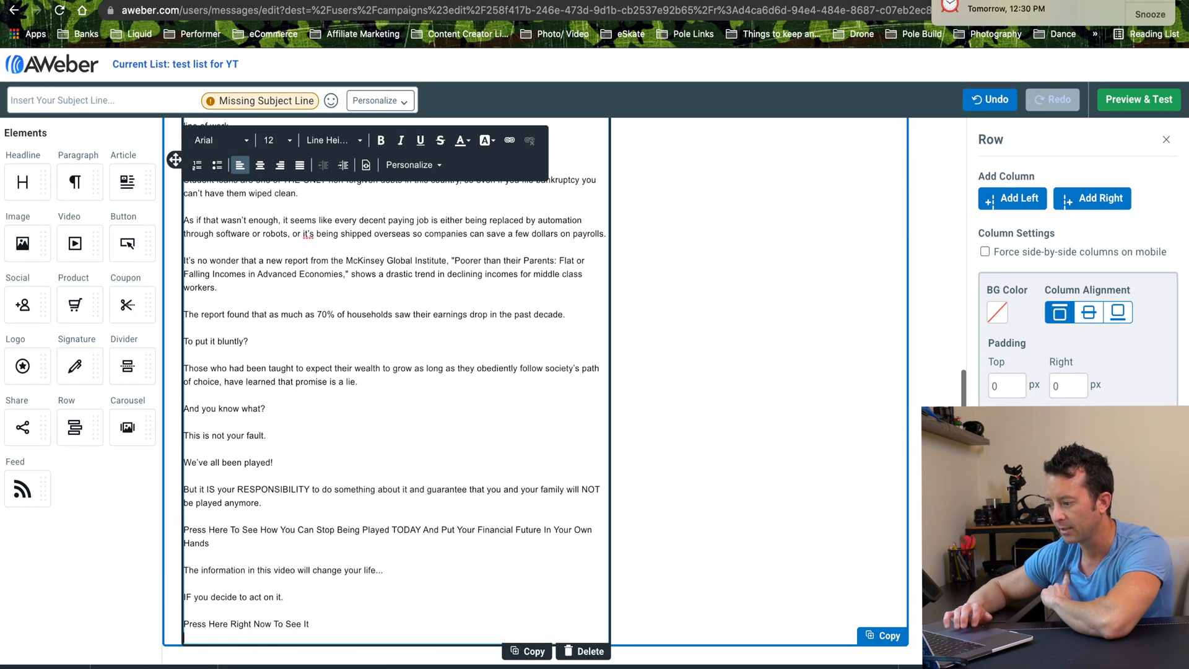
{"action": "triple_click", "coordinate": [210, 626]}
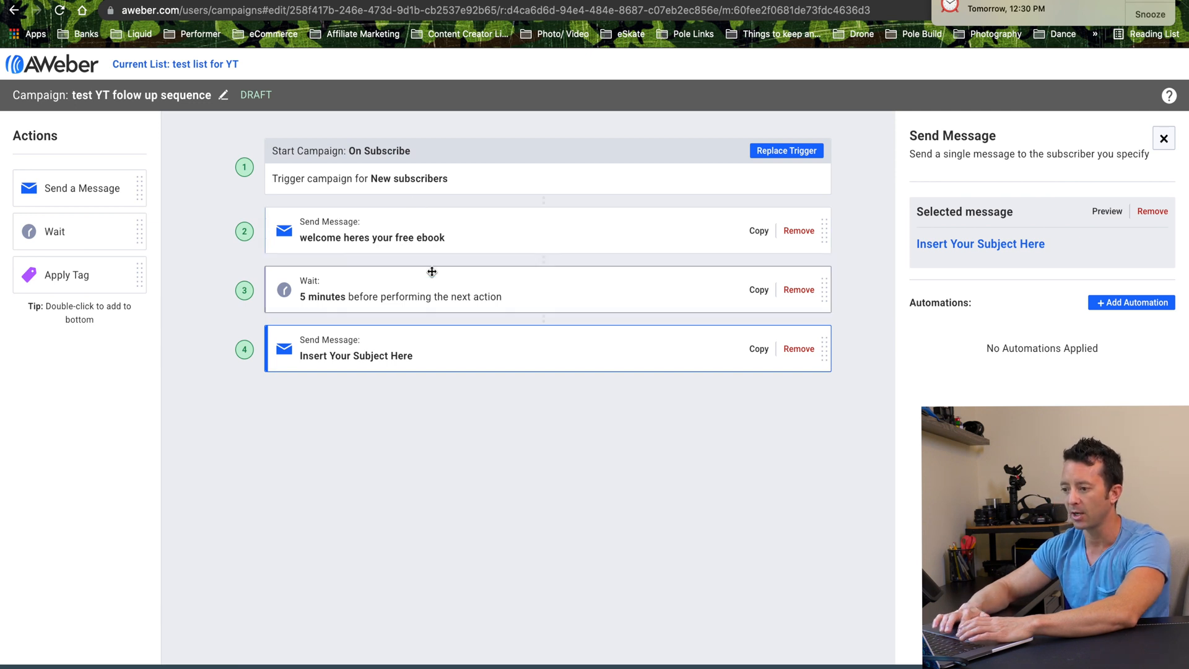
- Append a 1-day wait, a message, another 1-day wait, a message and an Apply Tag step
{"action": "double_click", "coordinate": [85, 236]}
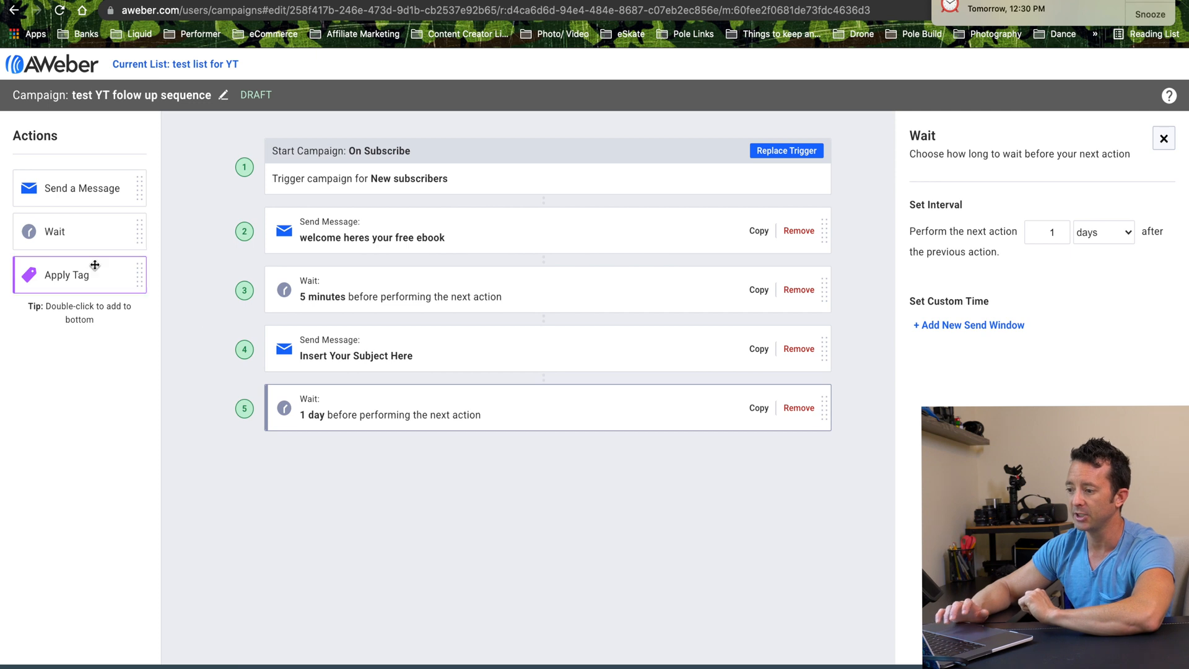
{"action": "double_click", "coordinate": [78, 190]}
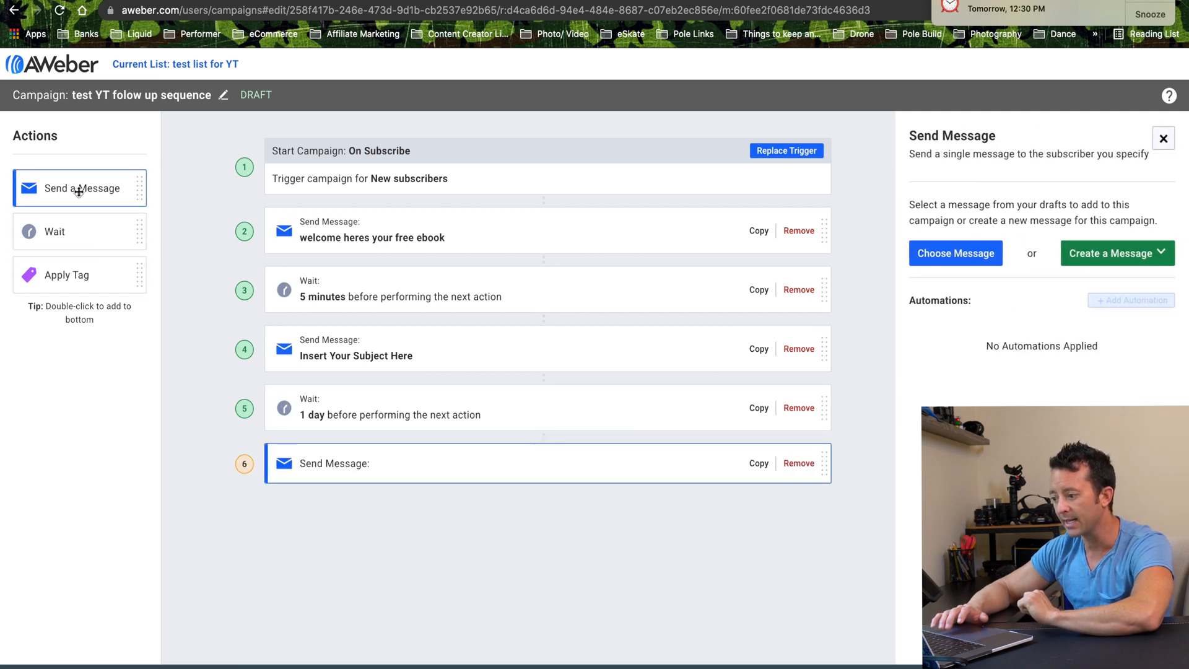
{"action": "double_click", "coordinate": [88, 224]}
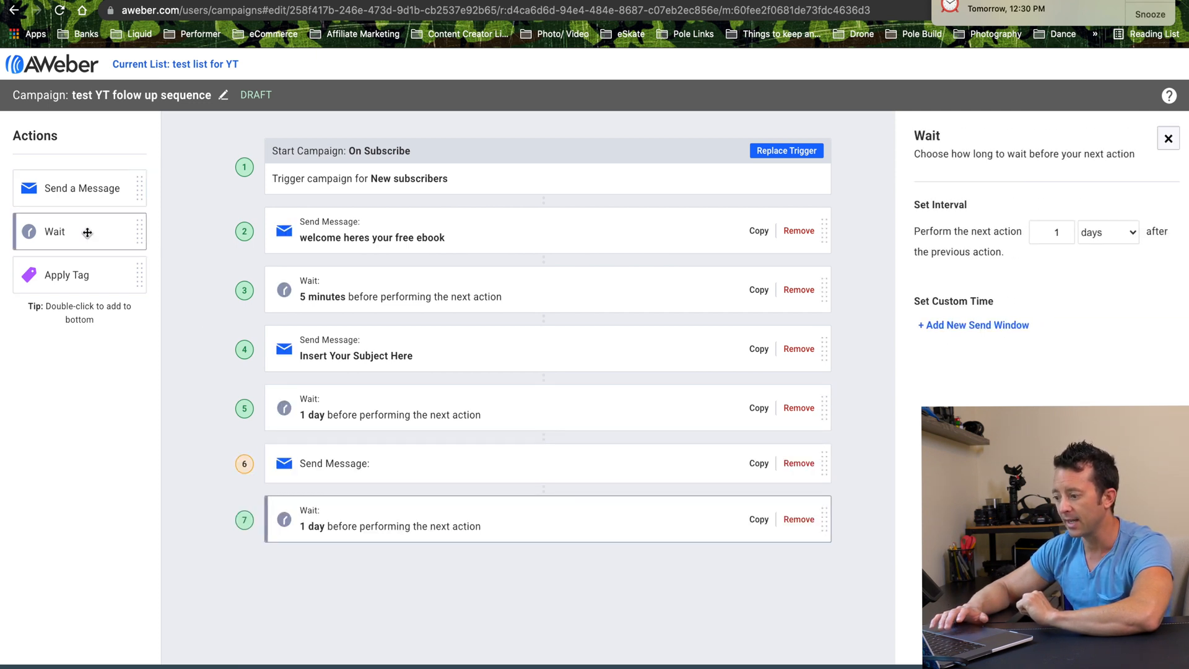
{"action": "double_click", "coordinate": [93, 189]}
{"action": "scroll", "coordinate": [396, 422], "scroll_direction": "down", "scroll_amount": 1}
{"action": "scroll", "coordinate": [442, 502], "scroll_direction": "up", "scroll_amount": 1}
{"action": "scroll", "coordinate": [442, 502], "scroll_direction": "down", "scroll_amount": 1}
{"action": "scroll", "coordinate": [440, 501], "scroll_direction": "up", "scroll_amount": 1}
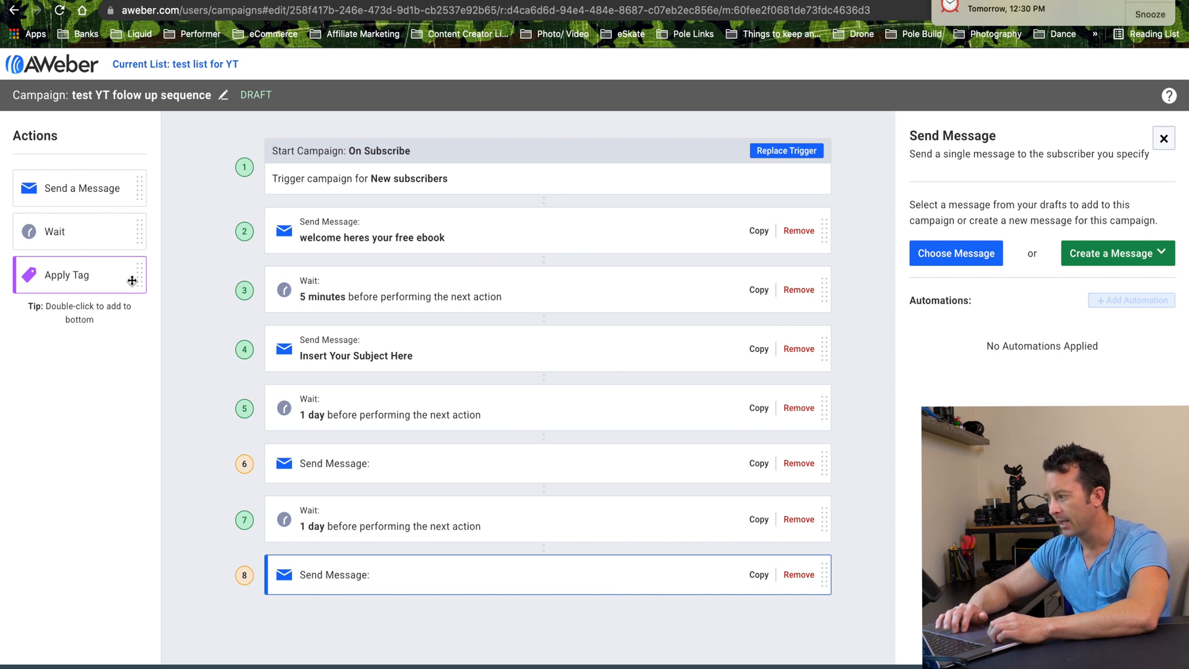
{"action": "double_click", "coordinate": [132, 281]}
{"action": "scroll", "coordinate": [331, 498], "scroll_direction": "down", "scroll_amount": 1}
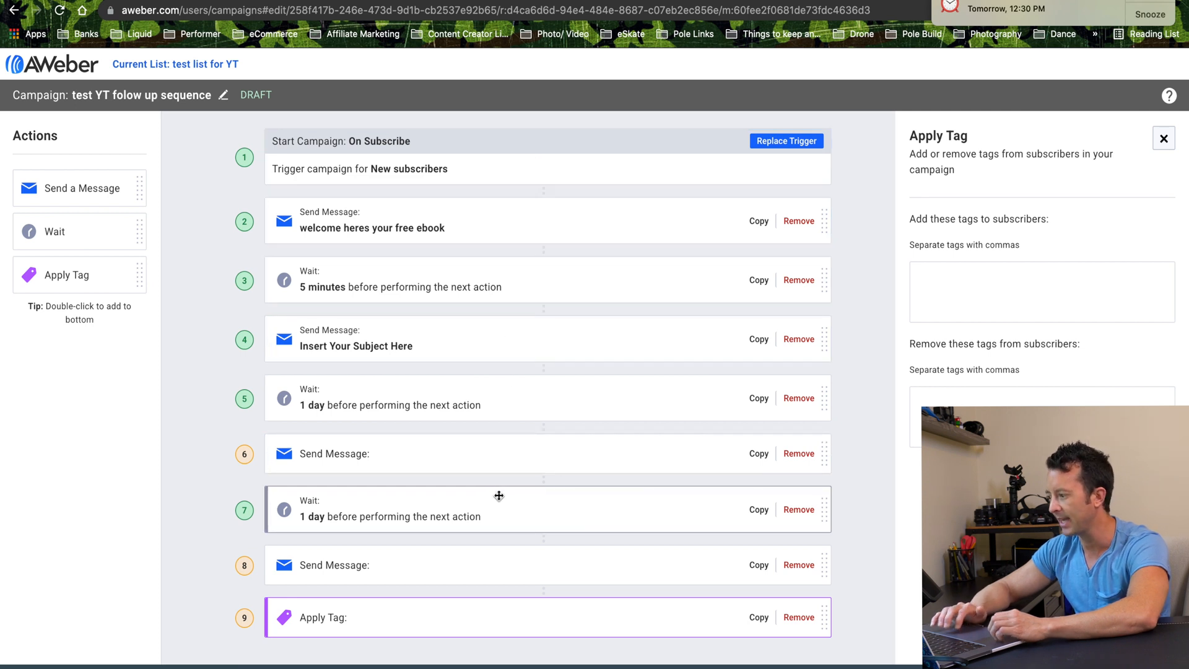
- Make the final Apply Tag step add the tag 'finished 1st sequence'
{"action": "type", "text": "finished "}
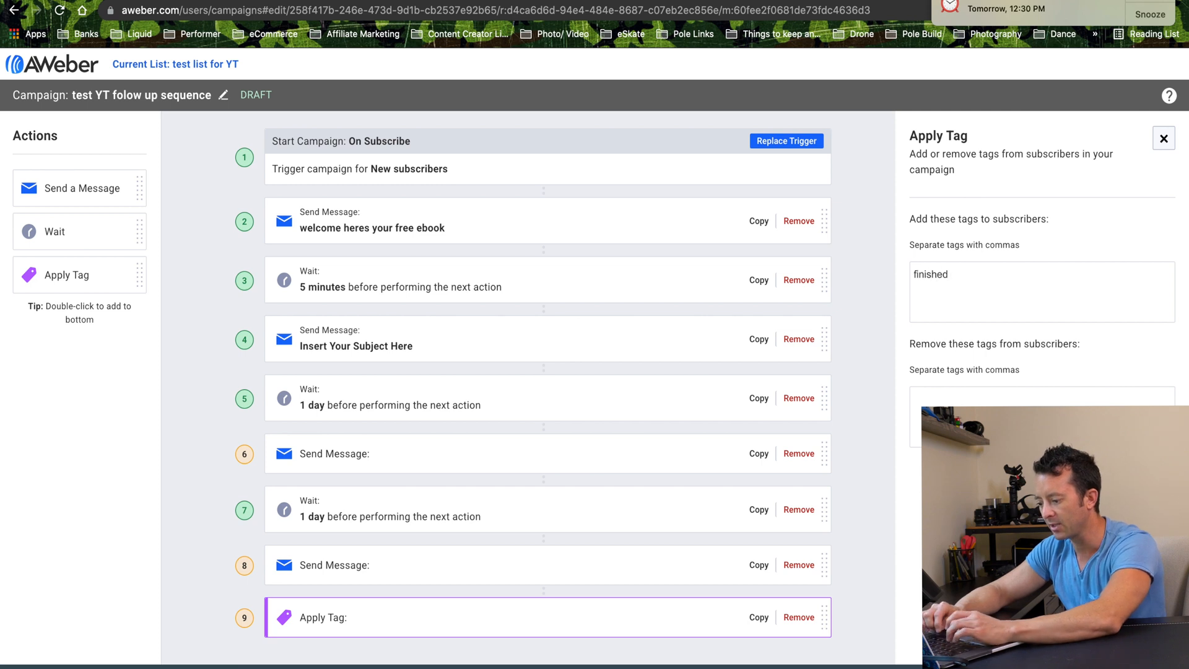
{"action": "type", "text": "1st sequence"}
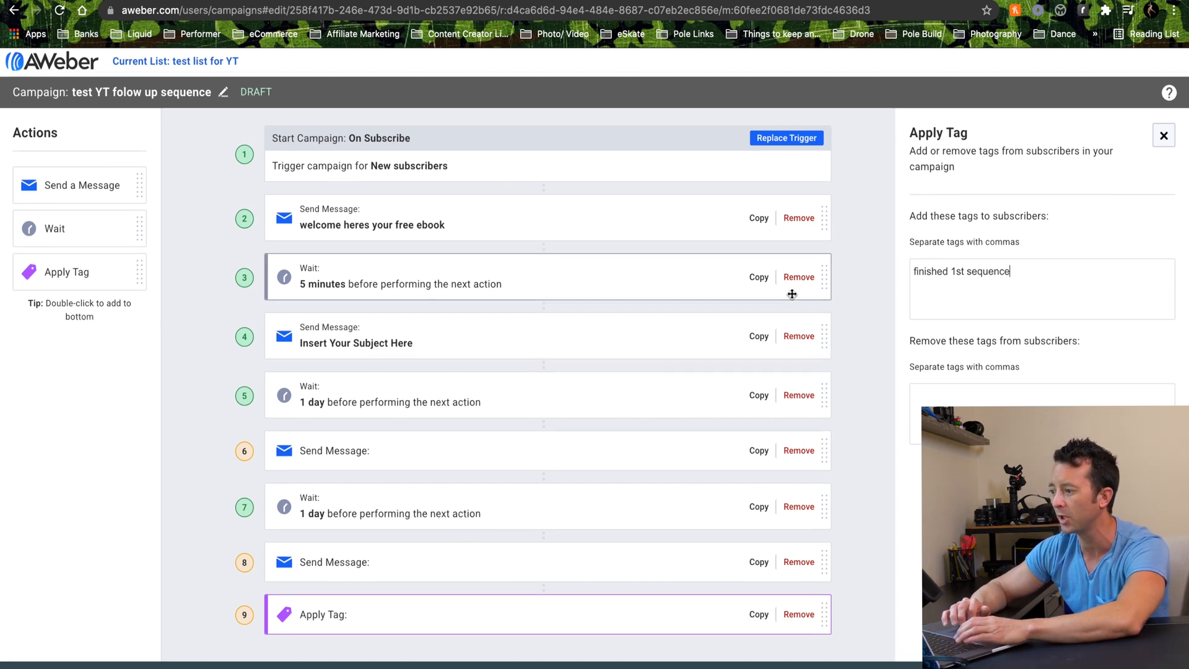
{"action": "key", "text": "Return"}
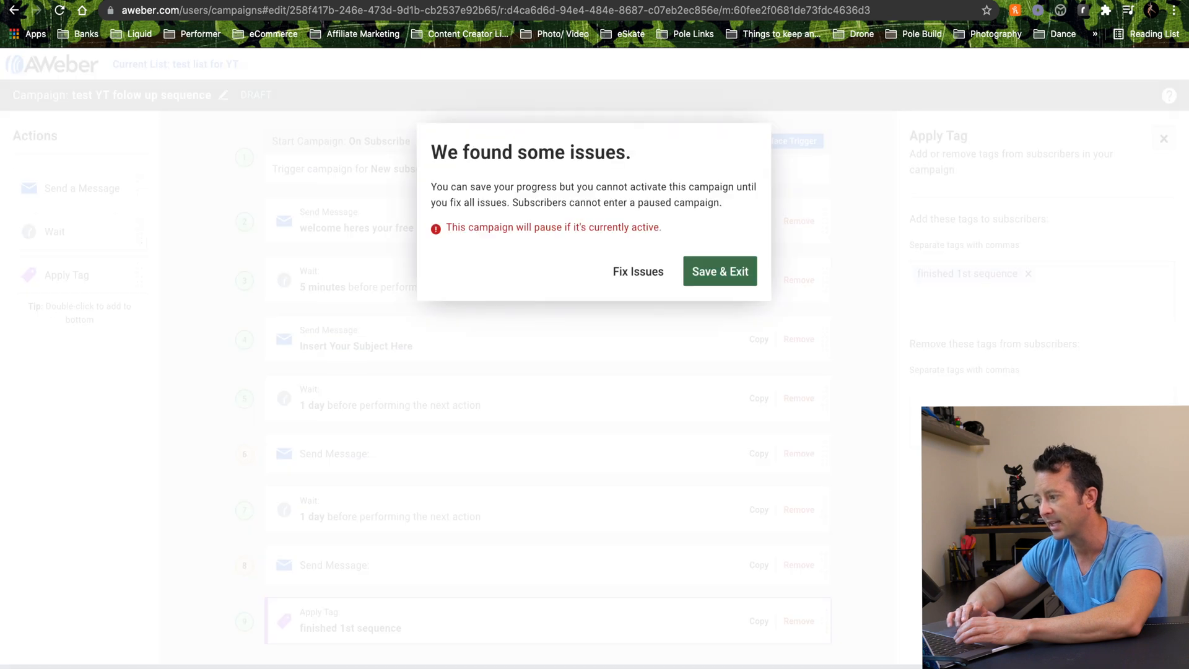
- Save and exit the campaign as a Draft, then check its status options on the Campaigns page
{"action": "left_click", "coordinate": [708, 275]}
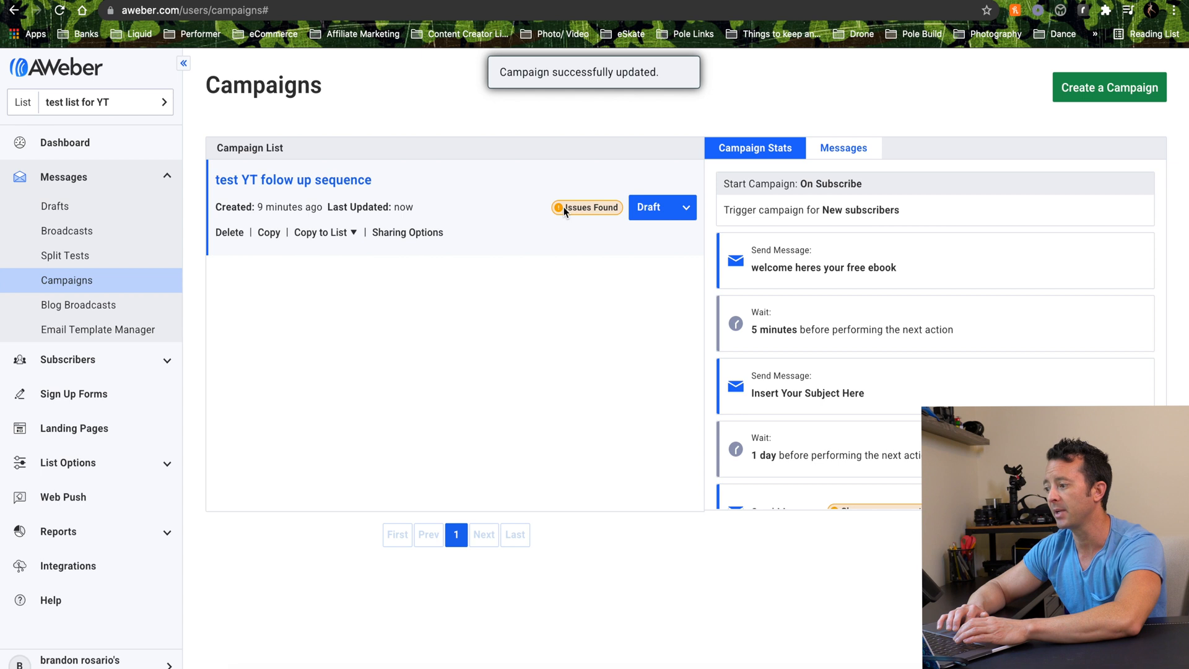
{"action": "left_click", "coordinate": [683, 208]}
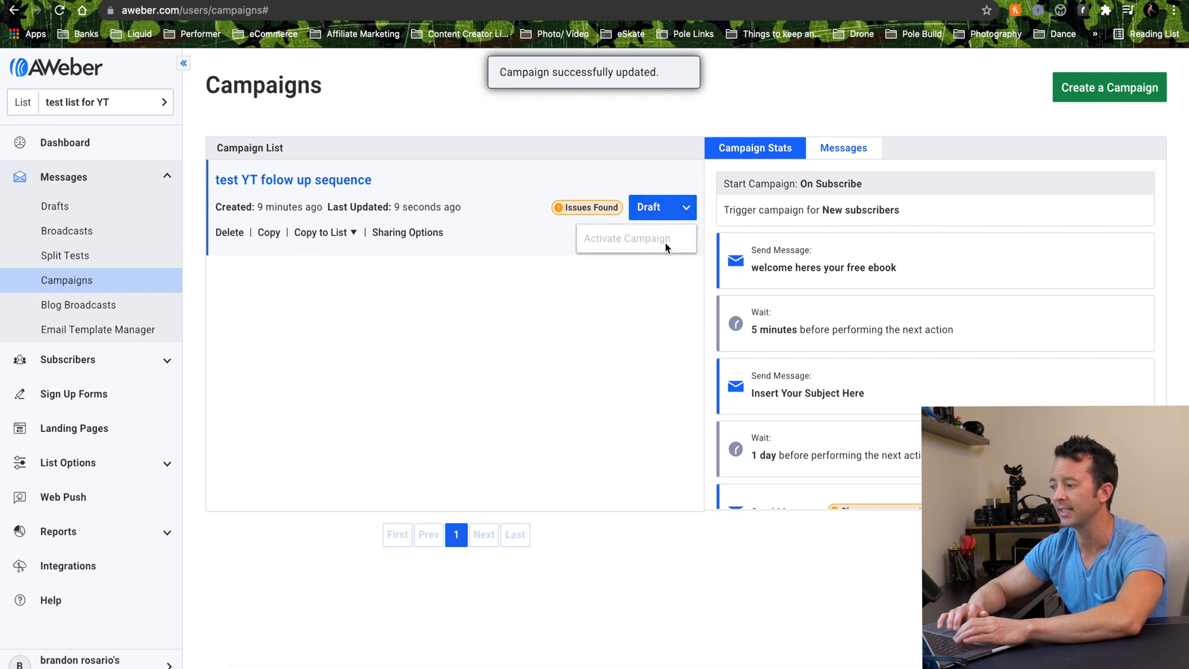
{"action": "left_click", "coordinate": [631, 340]}
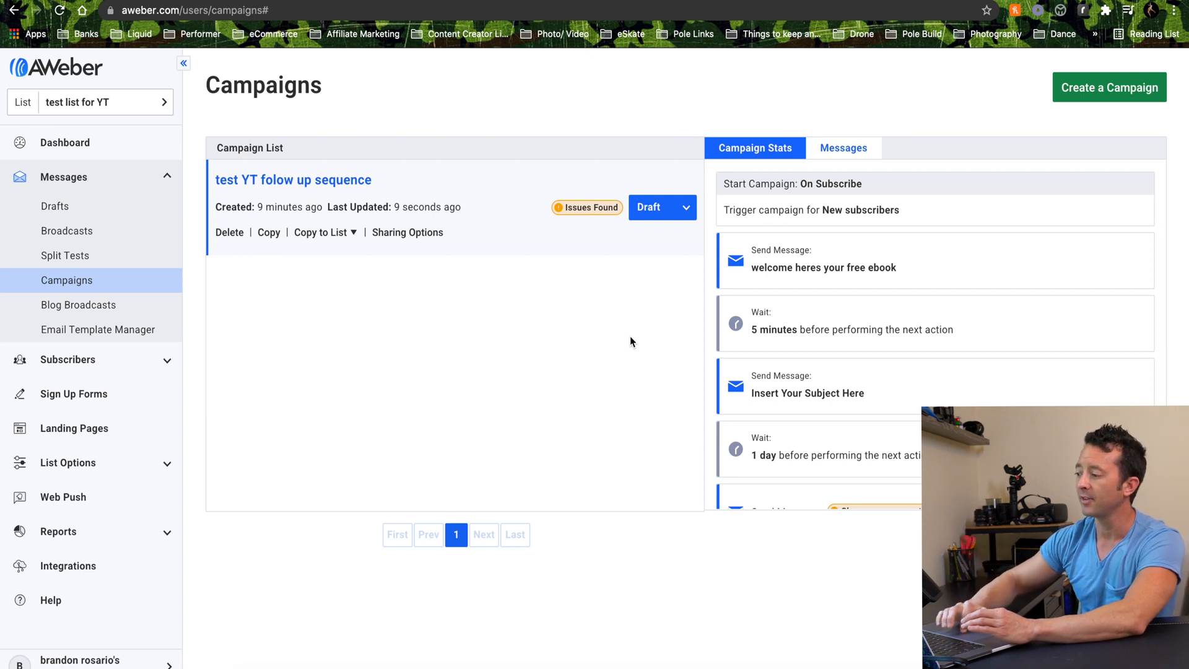
{"action": "left_click", "coordinate": [672, 209]}
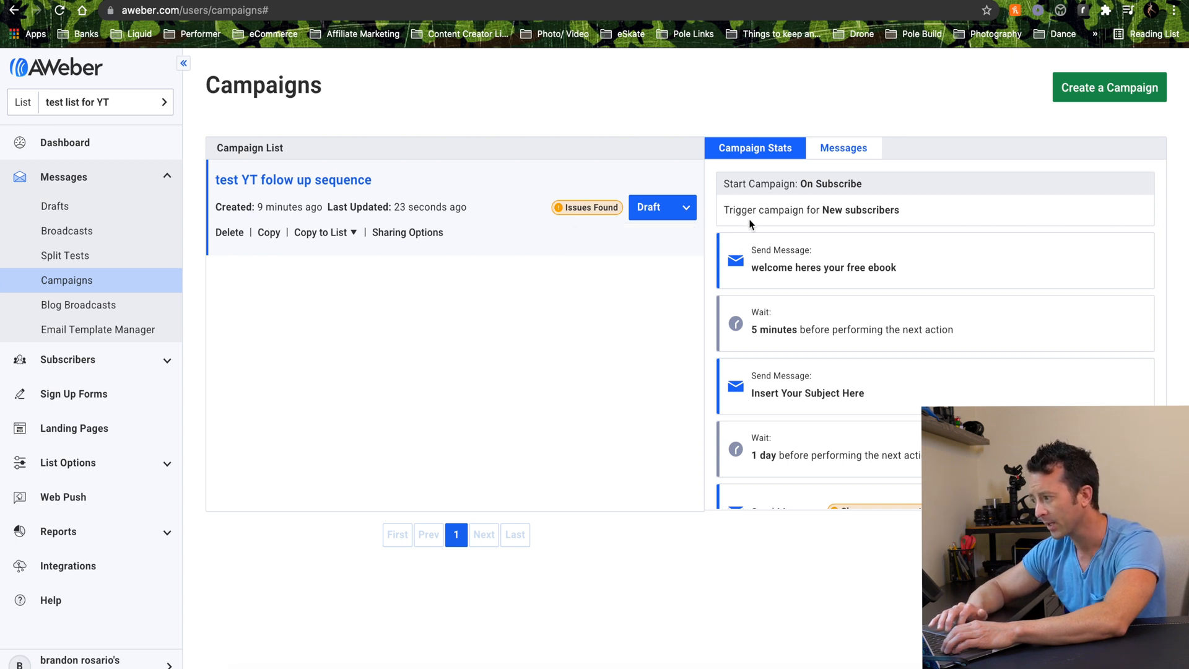
- Preview the 'welcome heres your free ebook' email, then return to its editor
{"action": "left_click", "coordinate": [867, 154]}
{"action": "left_click", "coordinate": [843, 188]}
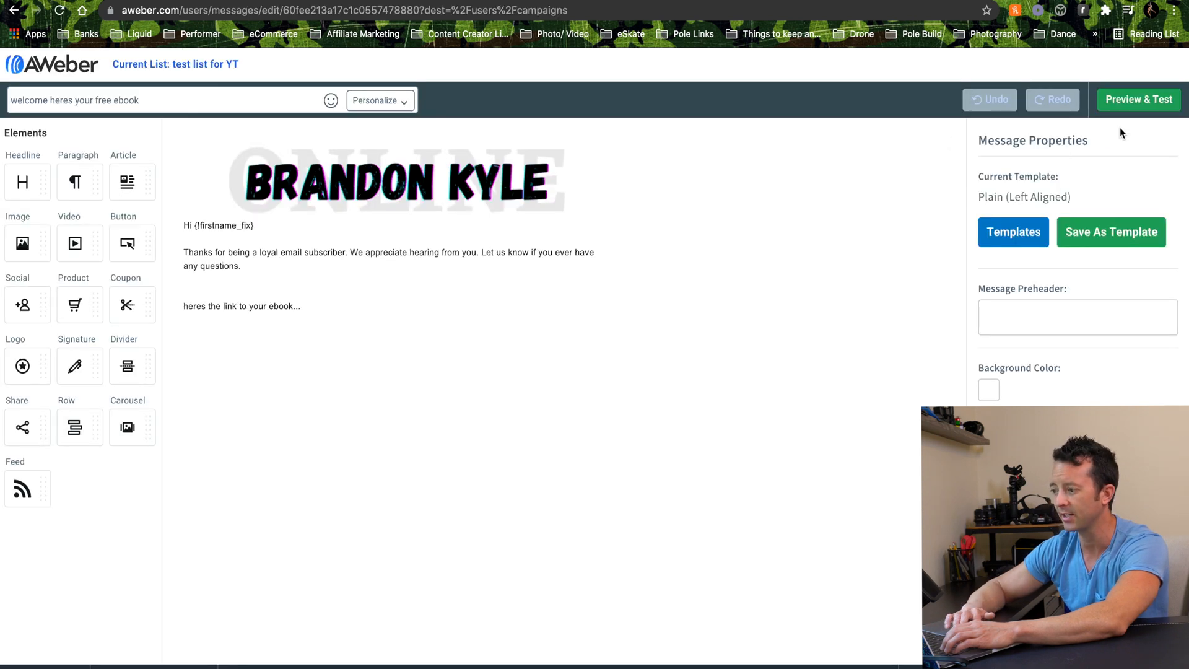
{"action": "left_click", "coordinate": [1142, 102]}
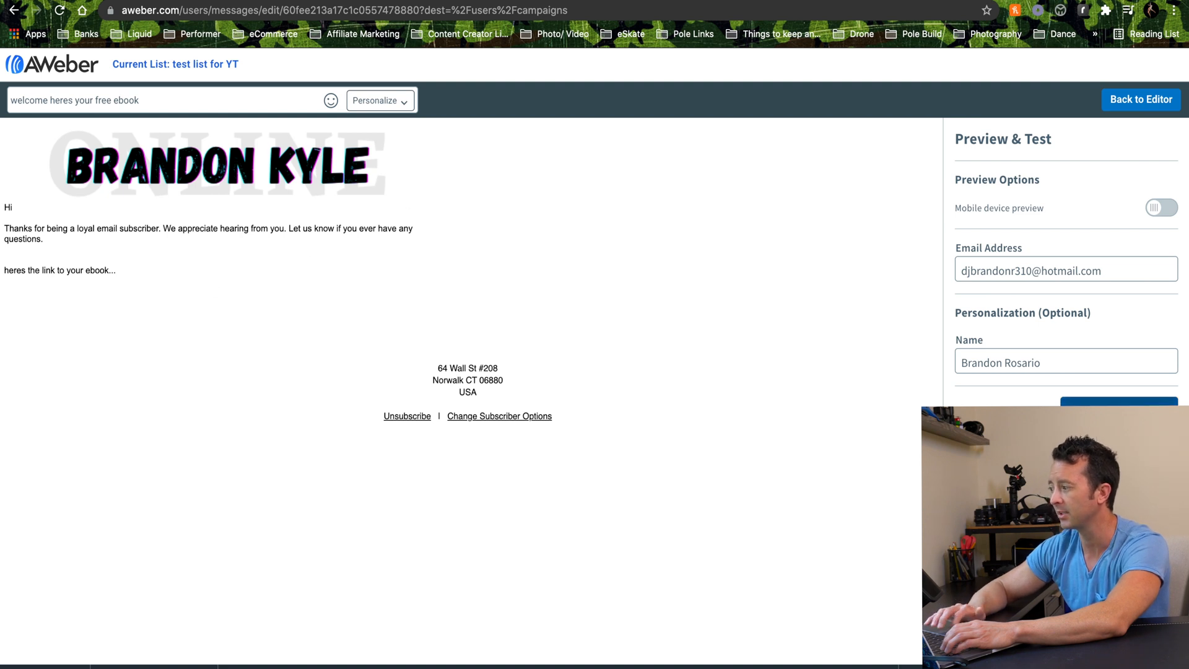
{"action": "left_click", "coordinate": [1142, 99]}
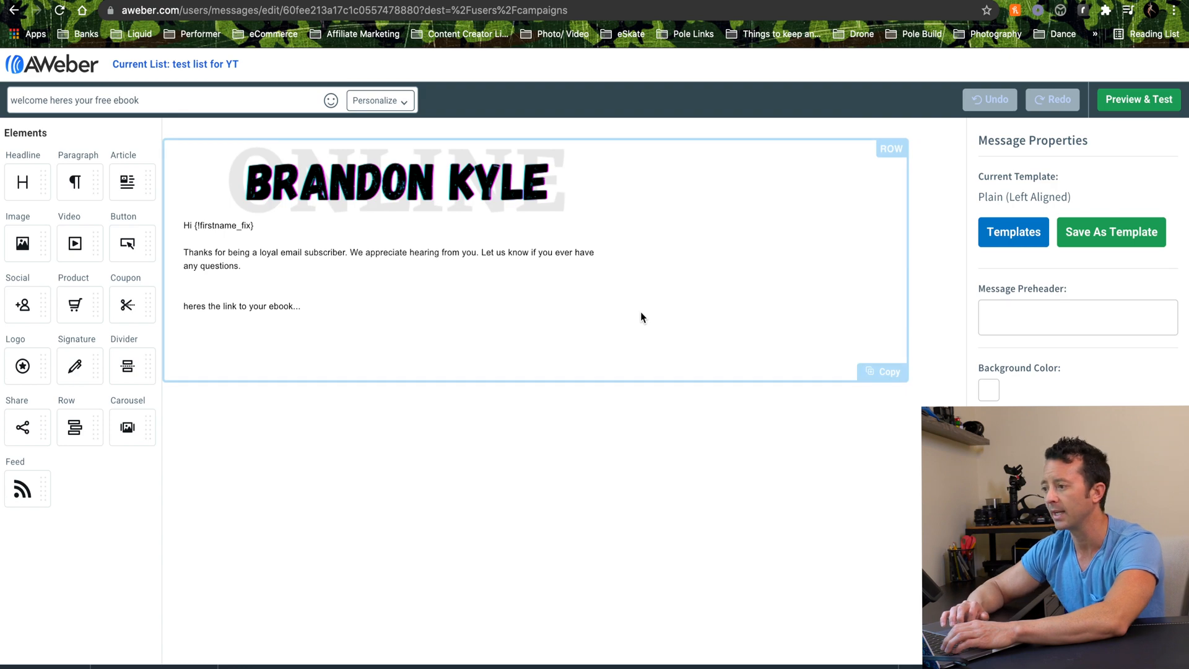